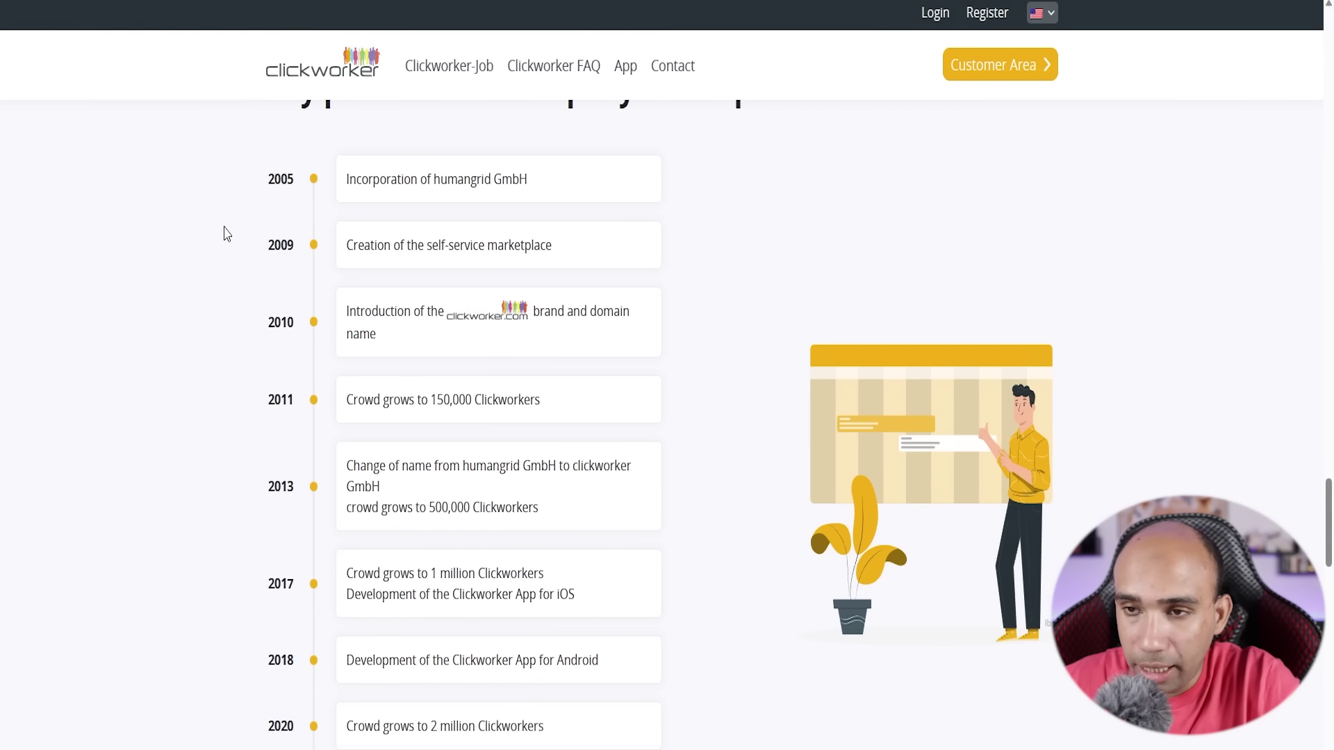
left_click_drag(259, 197, 295, 188)
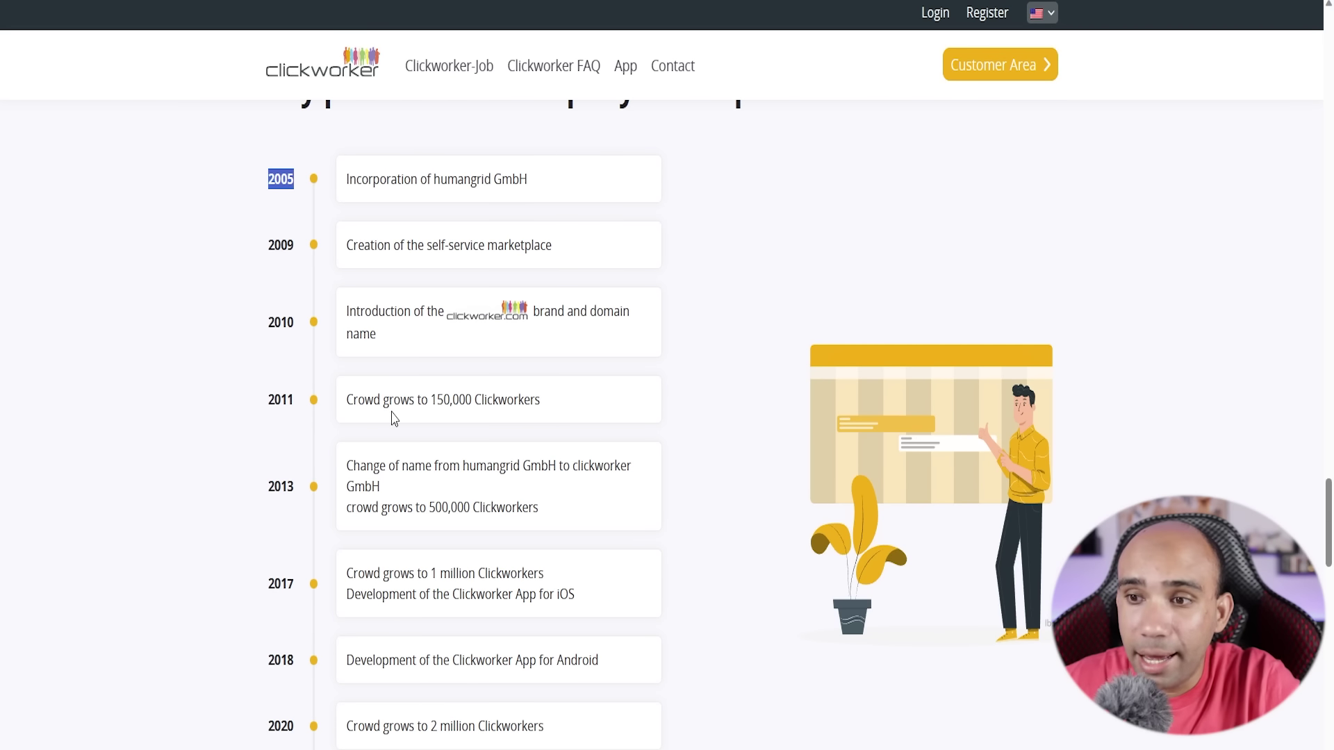
scroll(419, 424, "down", 2)
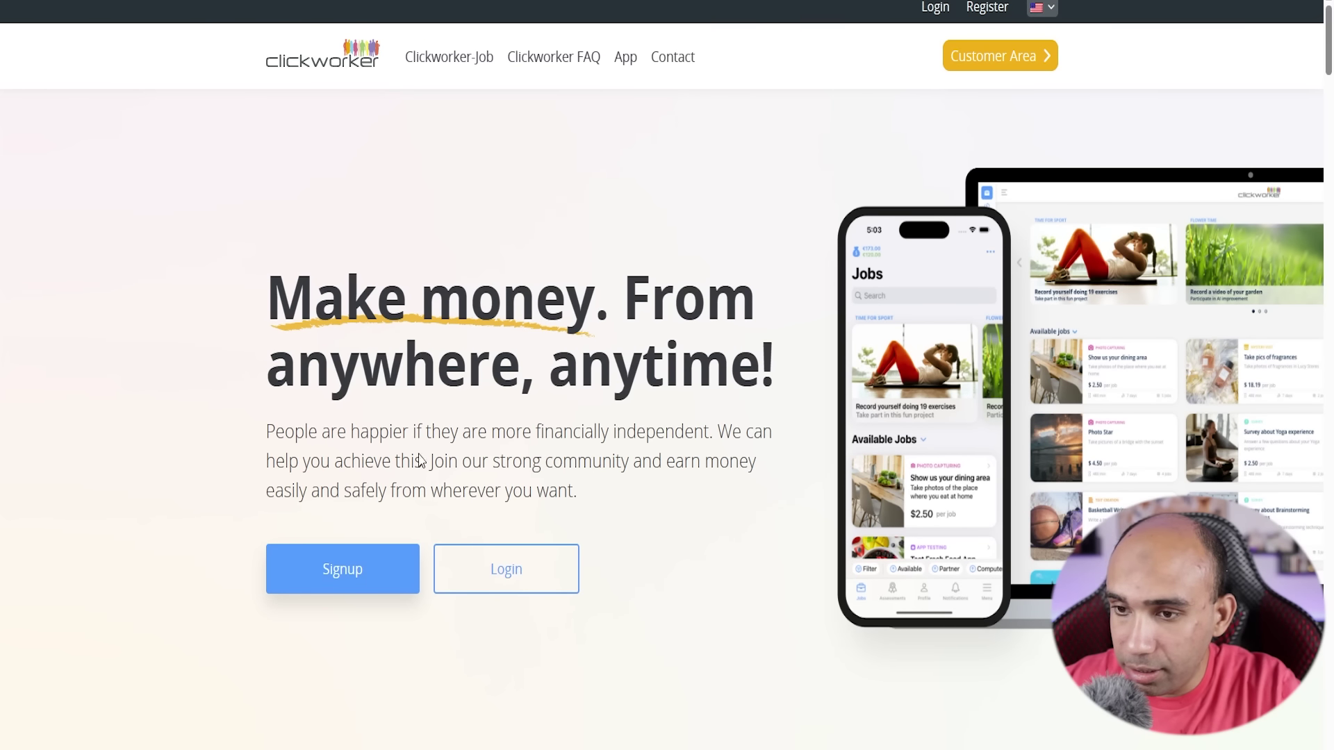
Open the sign-up form, set the gender to Male, and continue to the second registration step
left_click(358, 582)
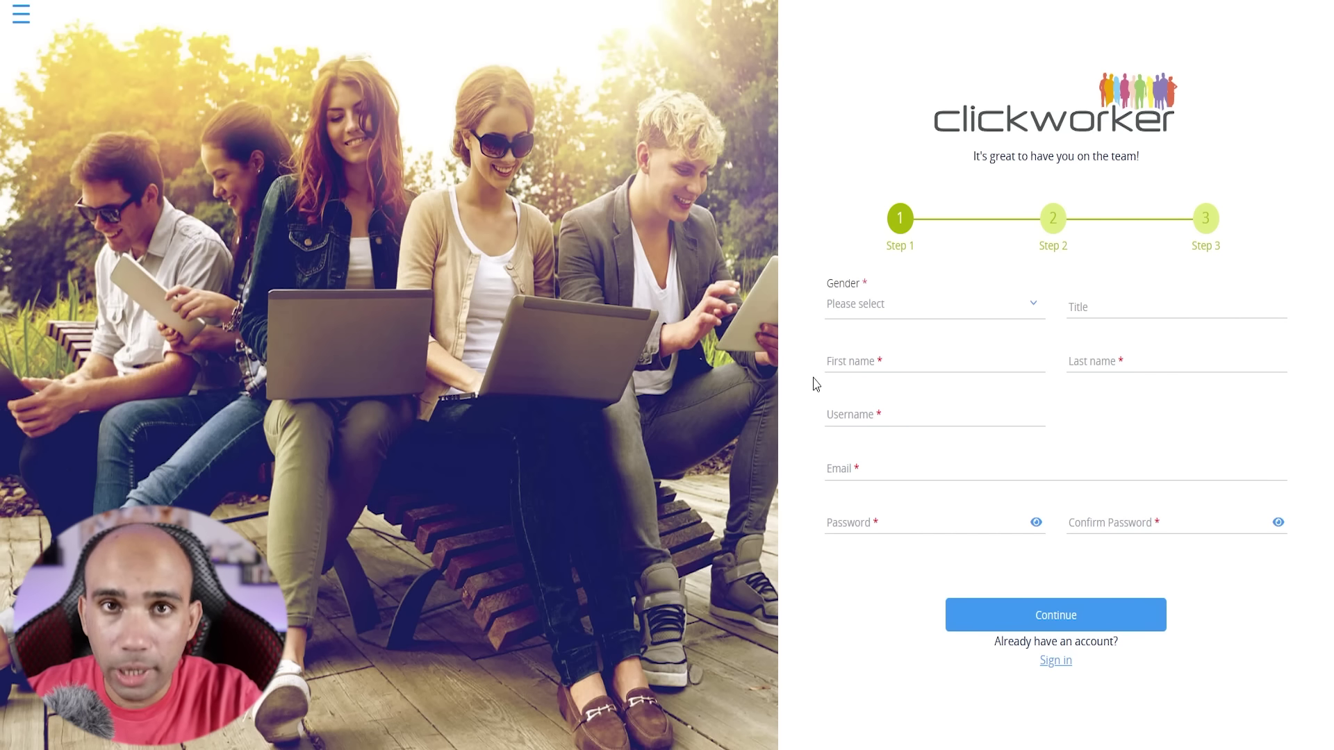
left_click(857, 313)
left_click(865, 349)
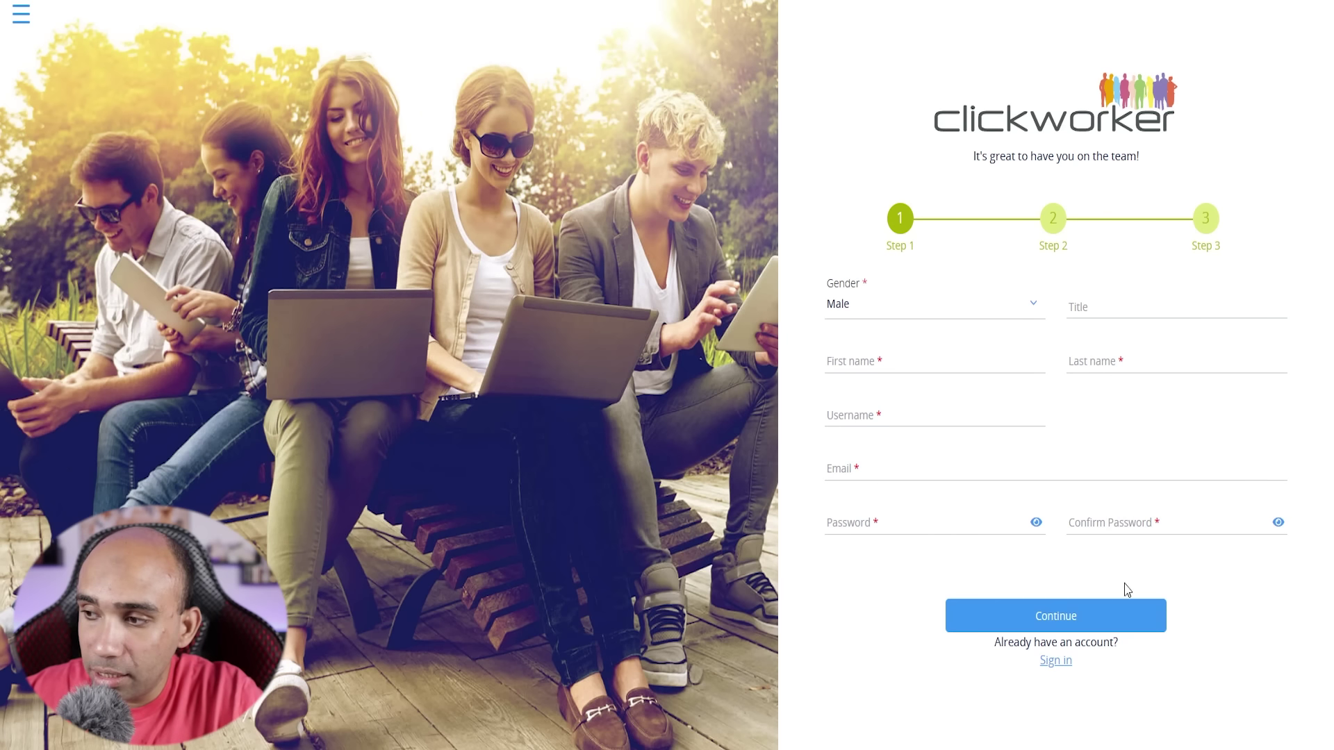
left_click(1080, 616)
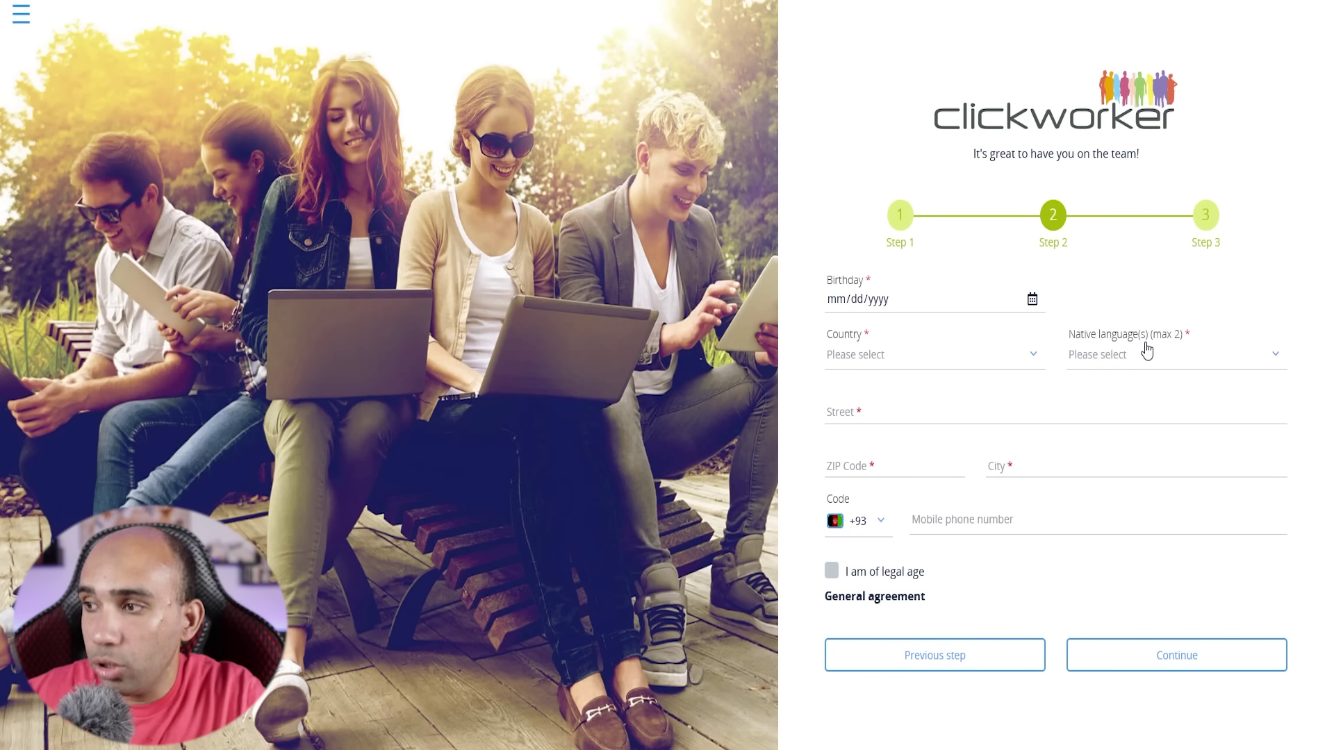
Choose Arabic and English USA as the two native languages in the registration form
left_click(1124, 366)
left_click(1111, 460)
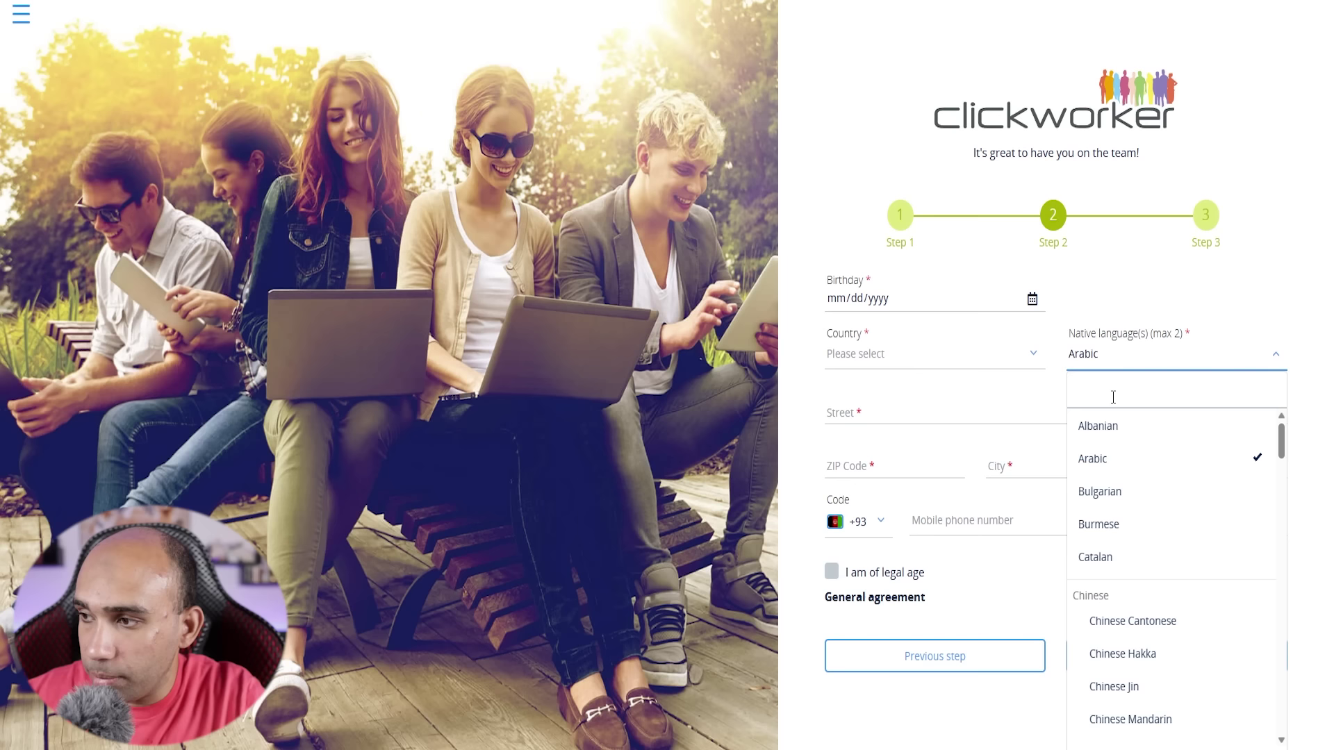
scroll(1120, 551, "down", 5)
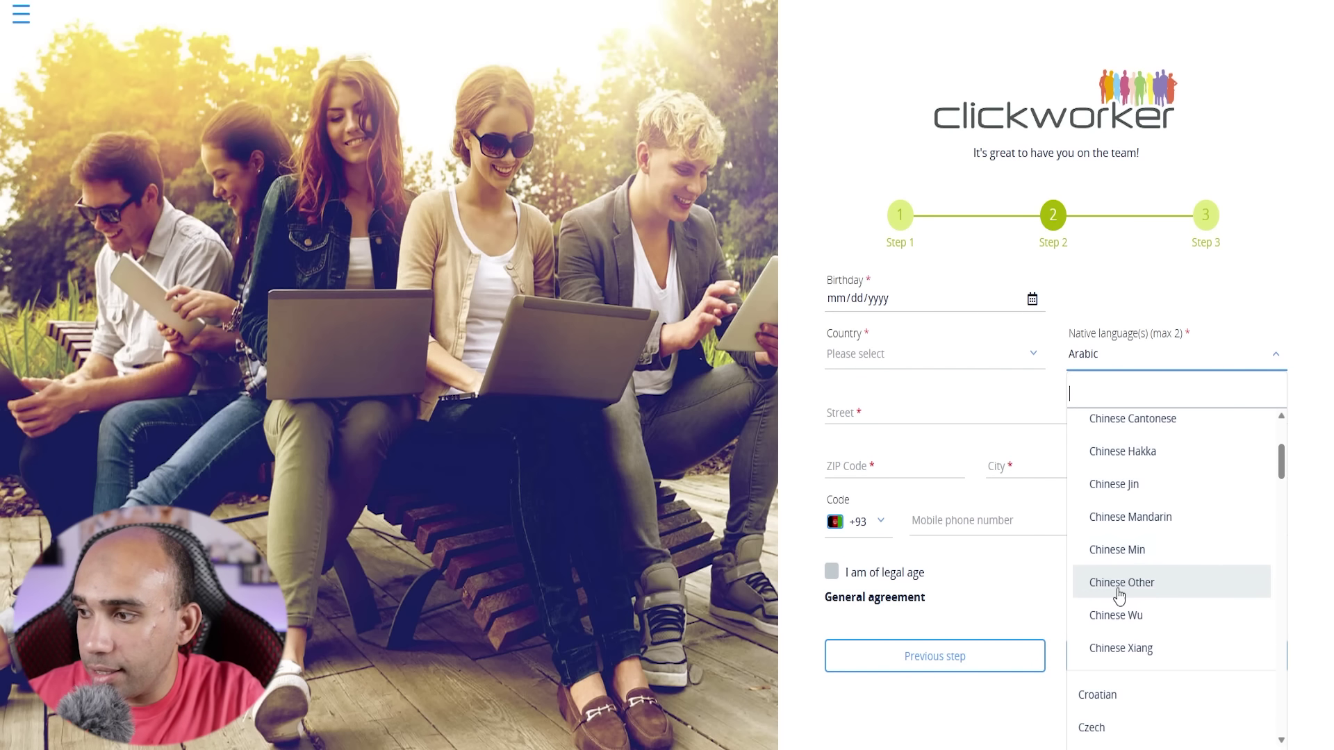
scroll(1118, 629, "down", 1)
left_click(1130, 628)
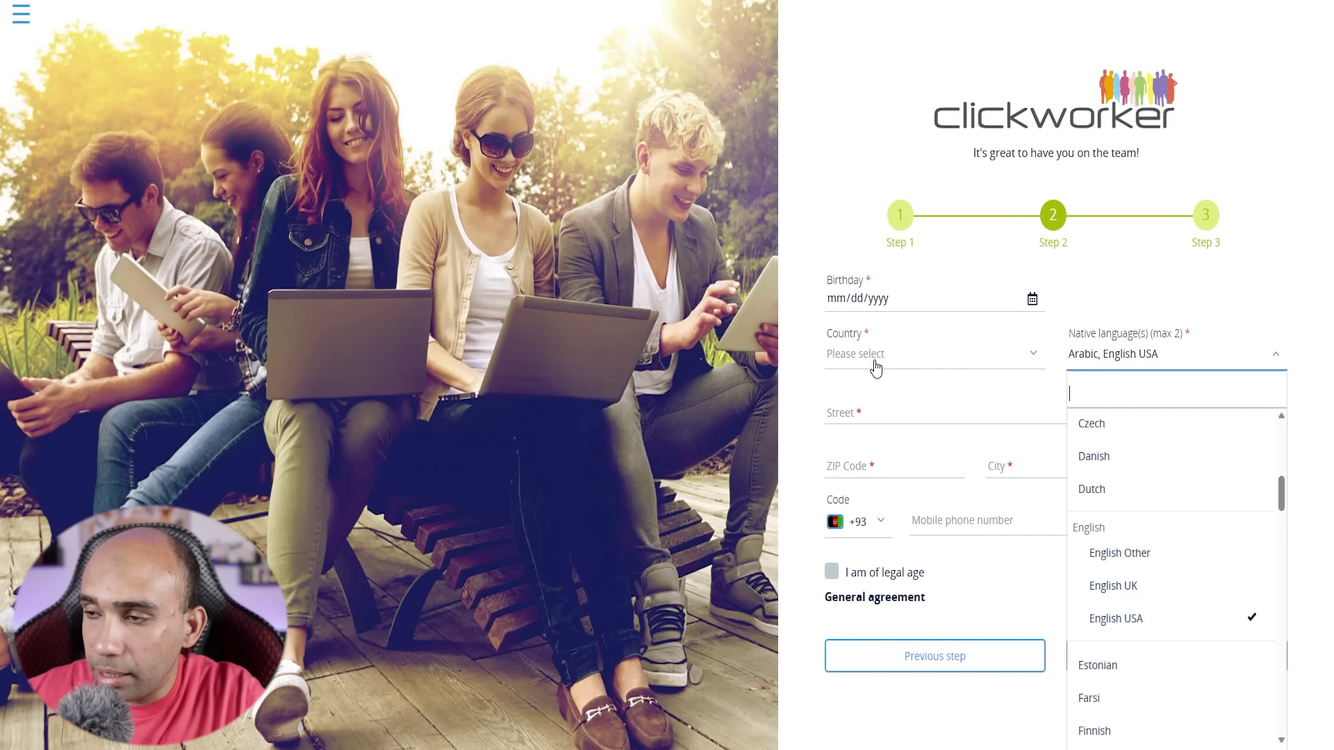
Find Egypt in the country list and set it as the country of residence
left_click(874, 368)
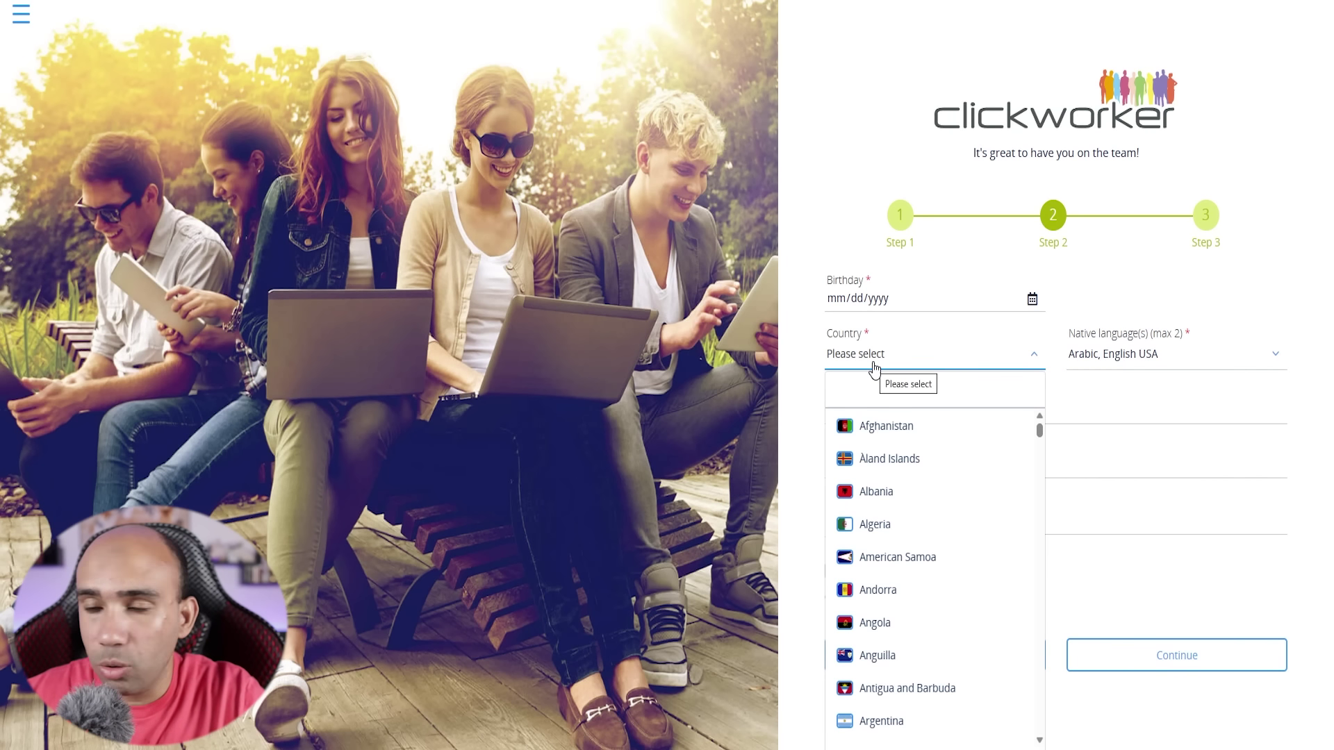
scroll(872, 451, "down", 5)
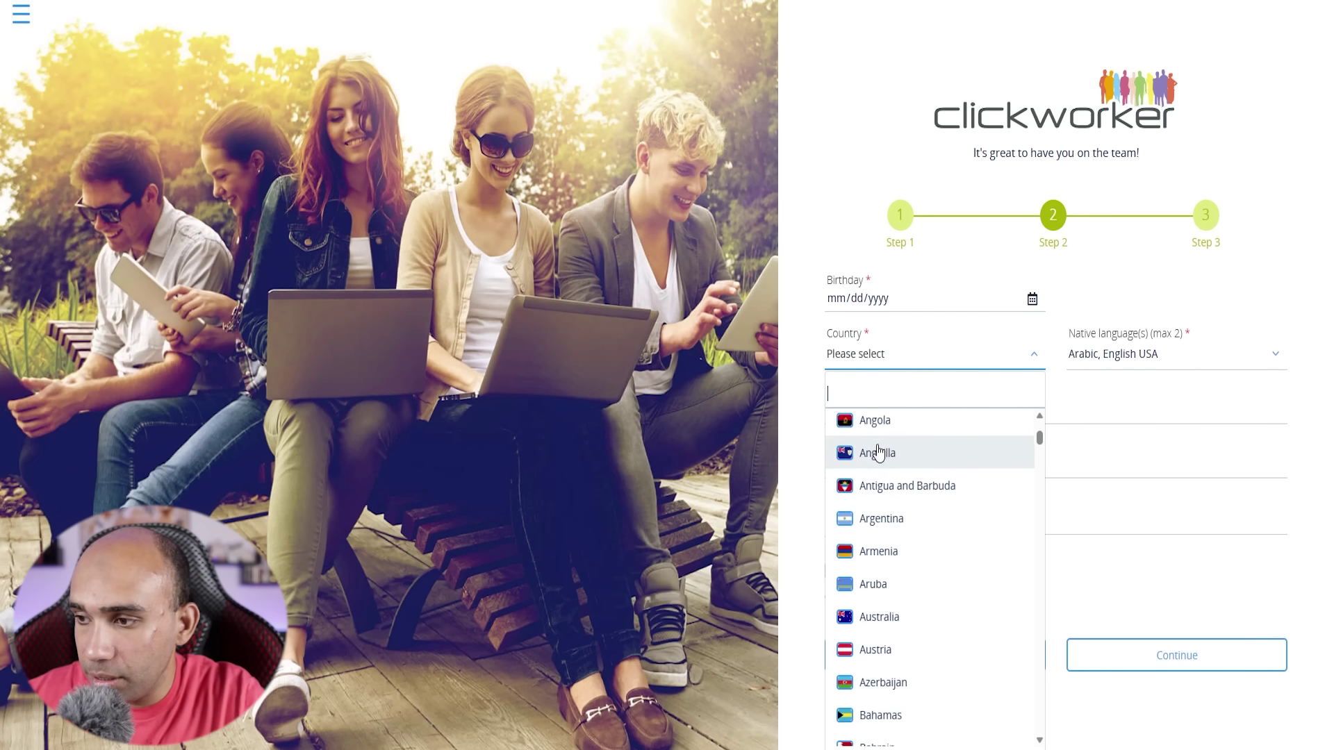
type("e")
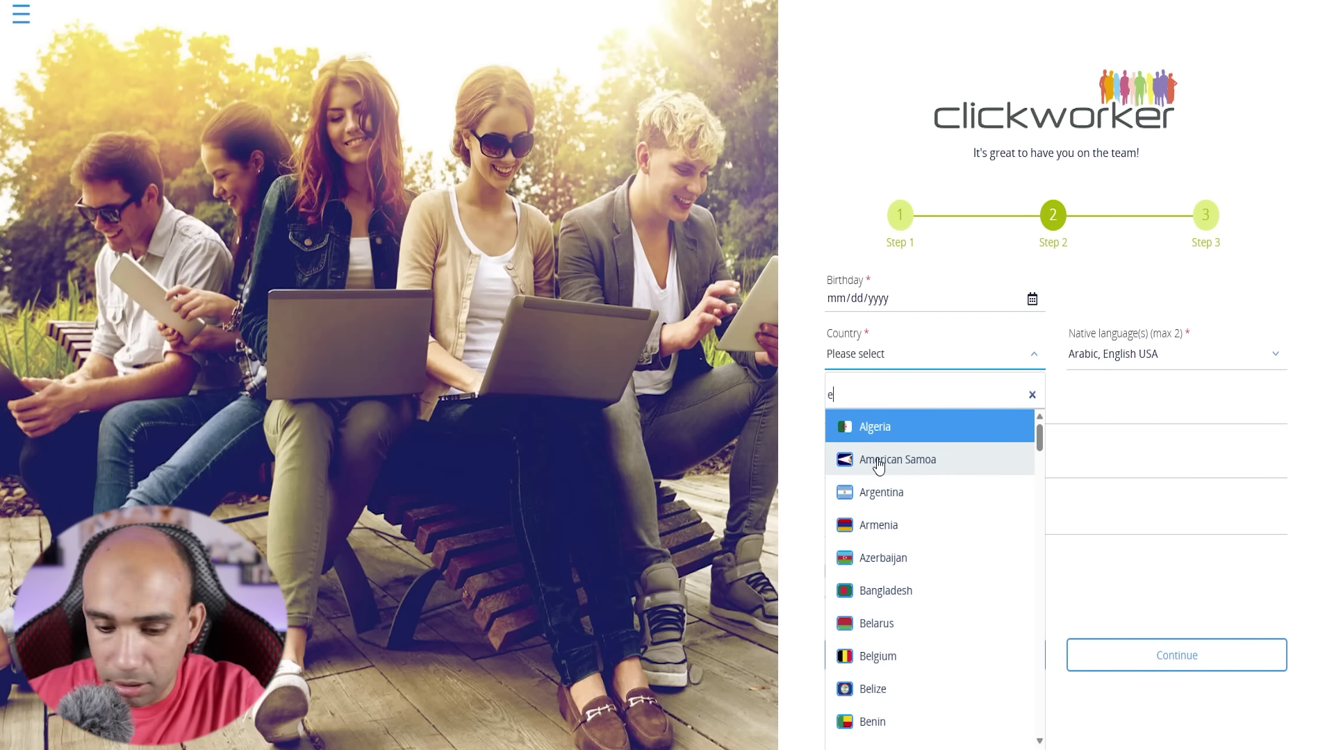
type("gypt")
key("Return")
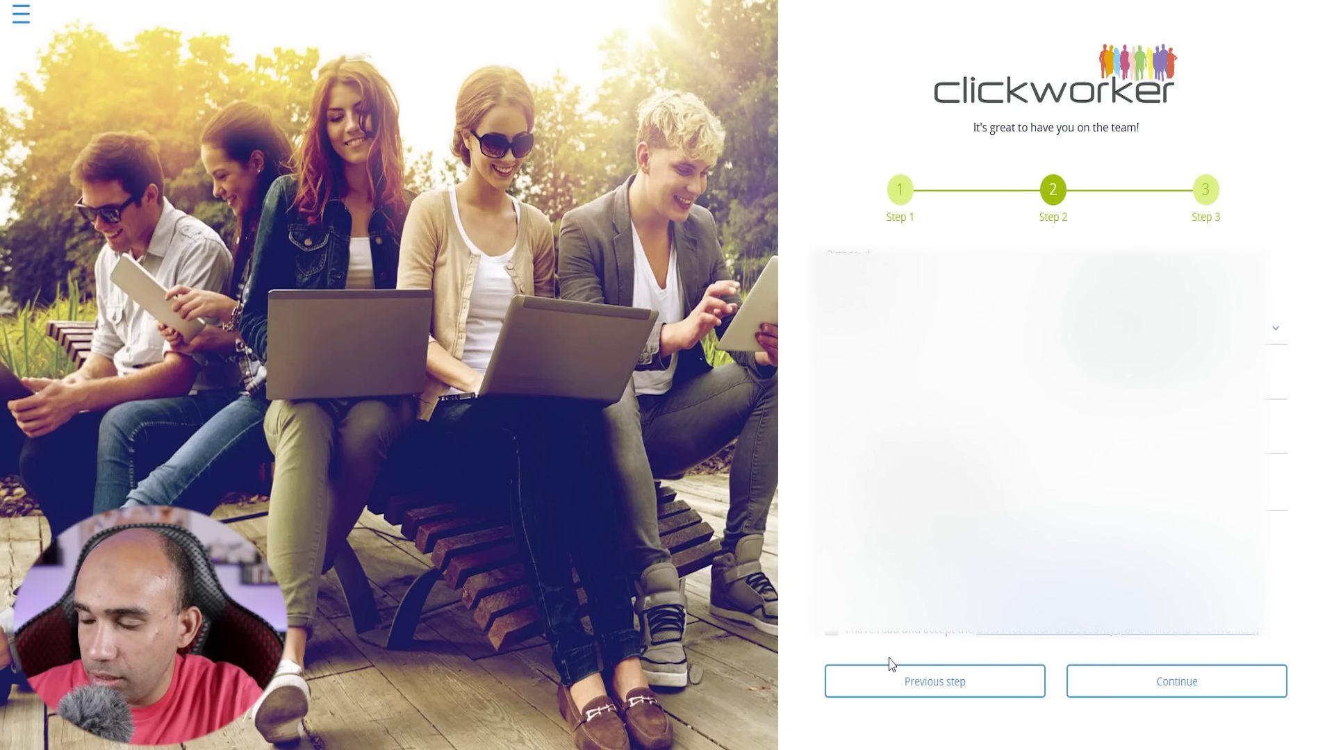
Accept the data protection agreement and the mobile app requirement, and submit the finished registration
left_click(831, 630)
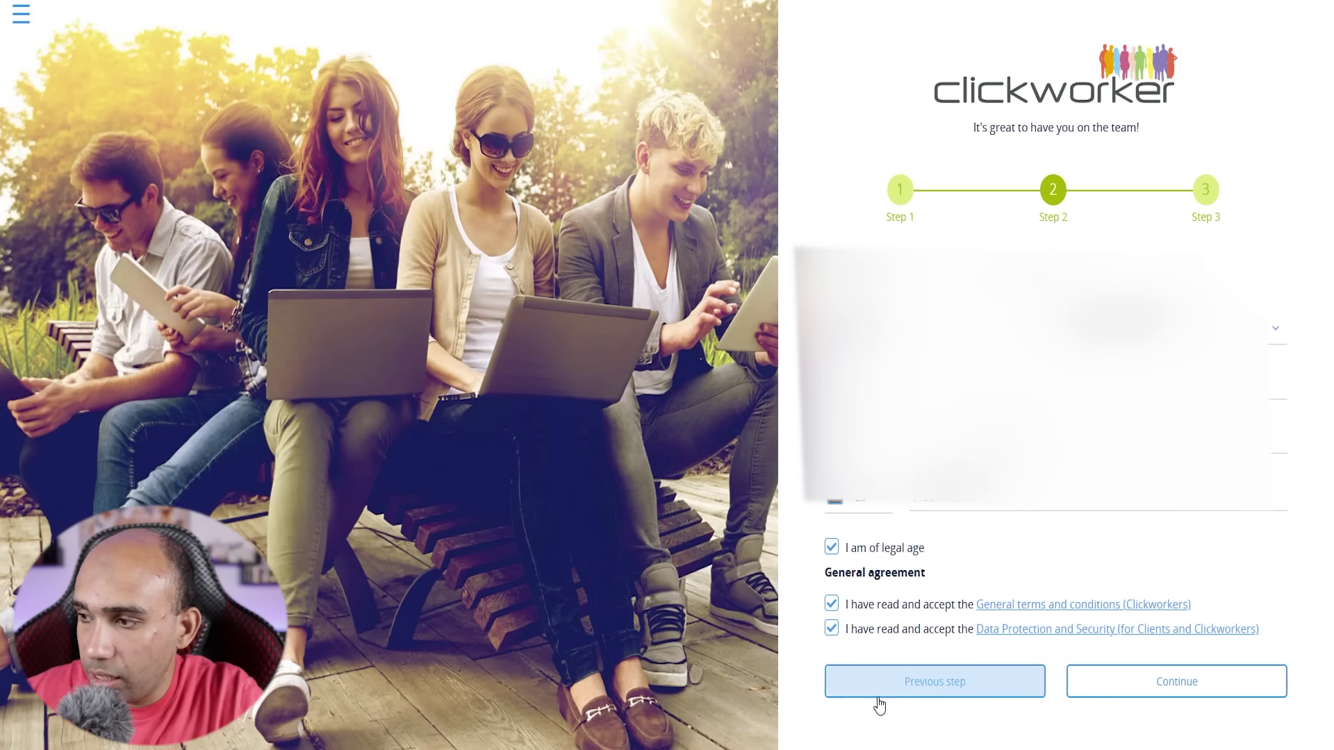
left_click(1193, 690)
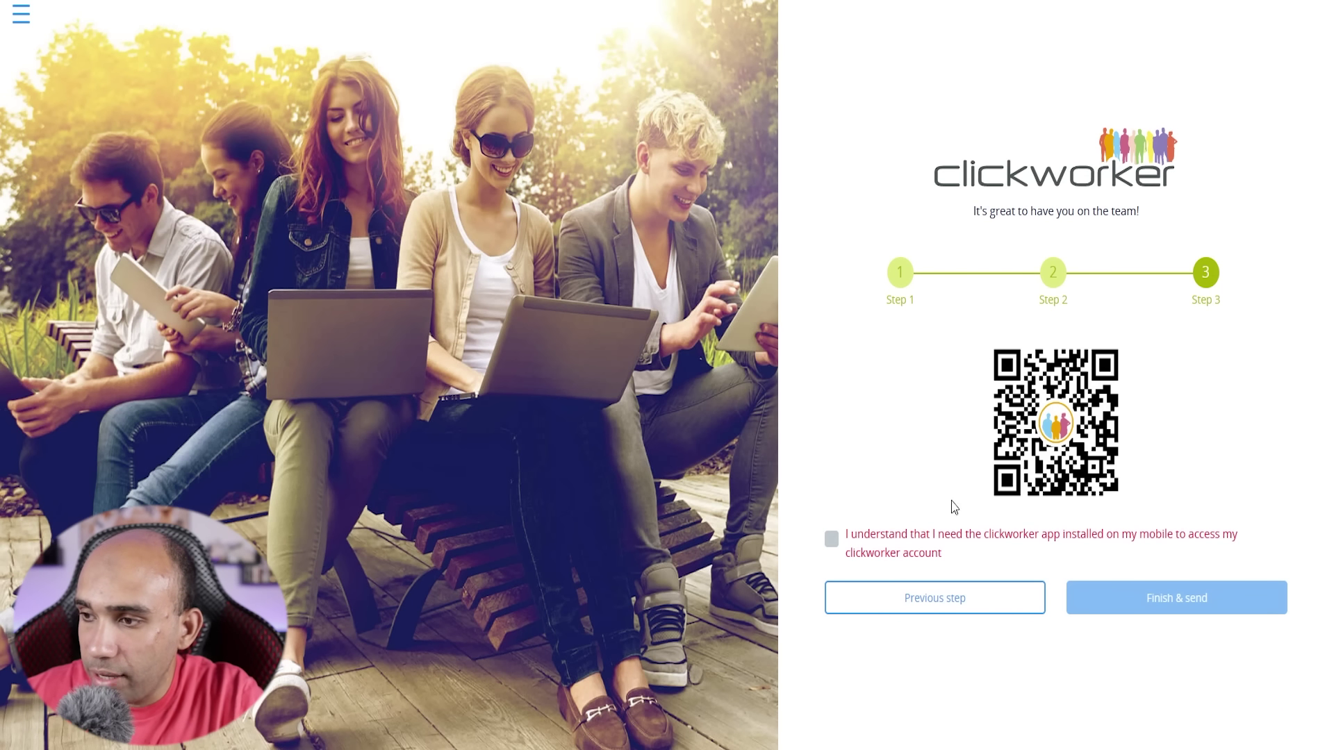
left_click(831, 539)
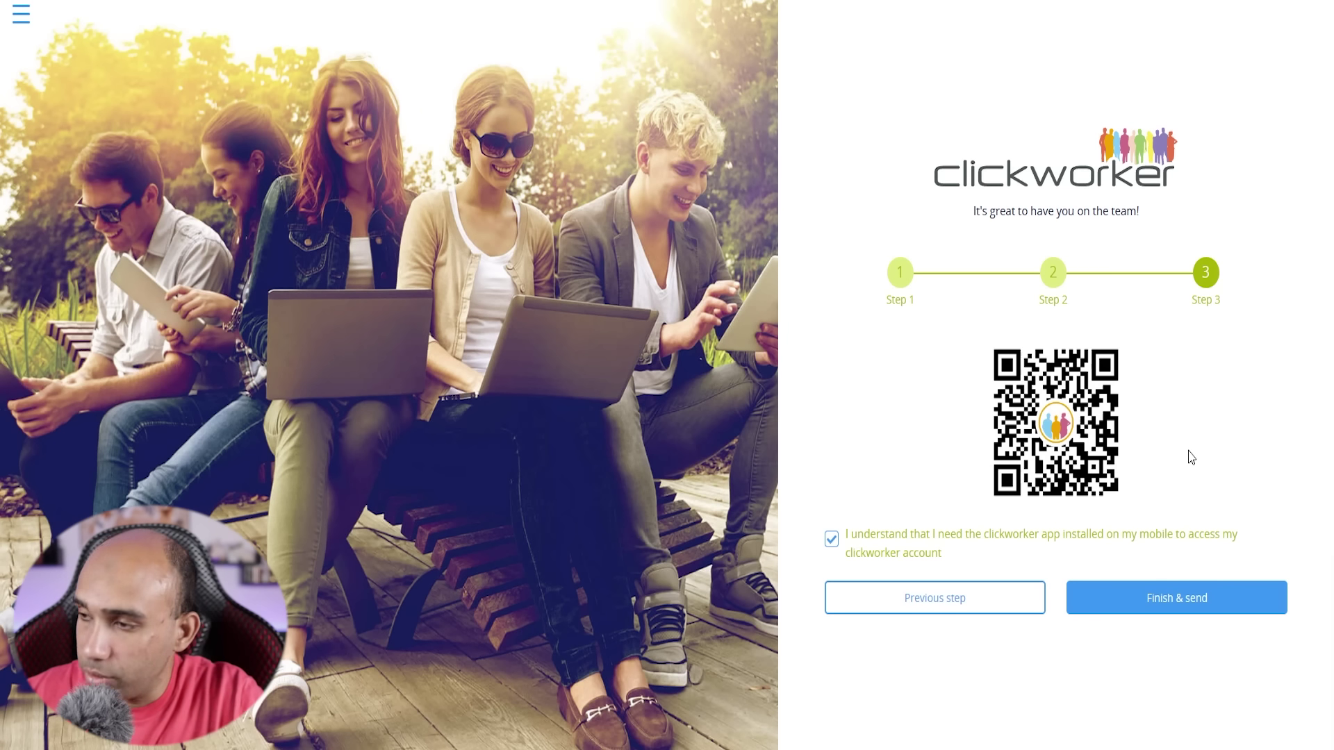
left_click(1191, 598)
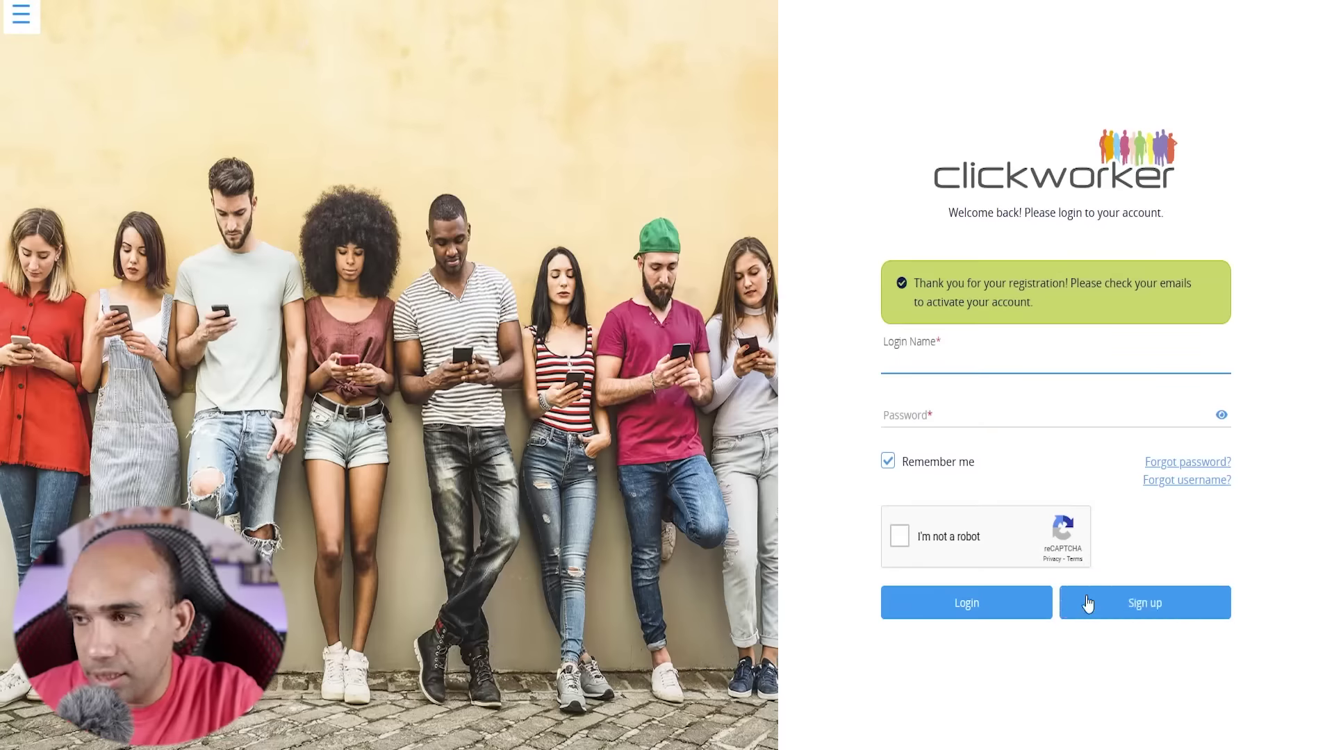
Activate the new account through the link in the welcome email and start the dashboard configuration guide
left_click(979, 346)
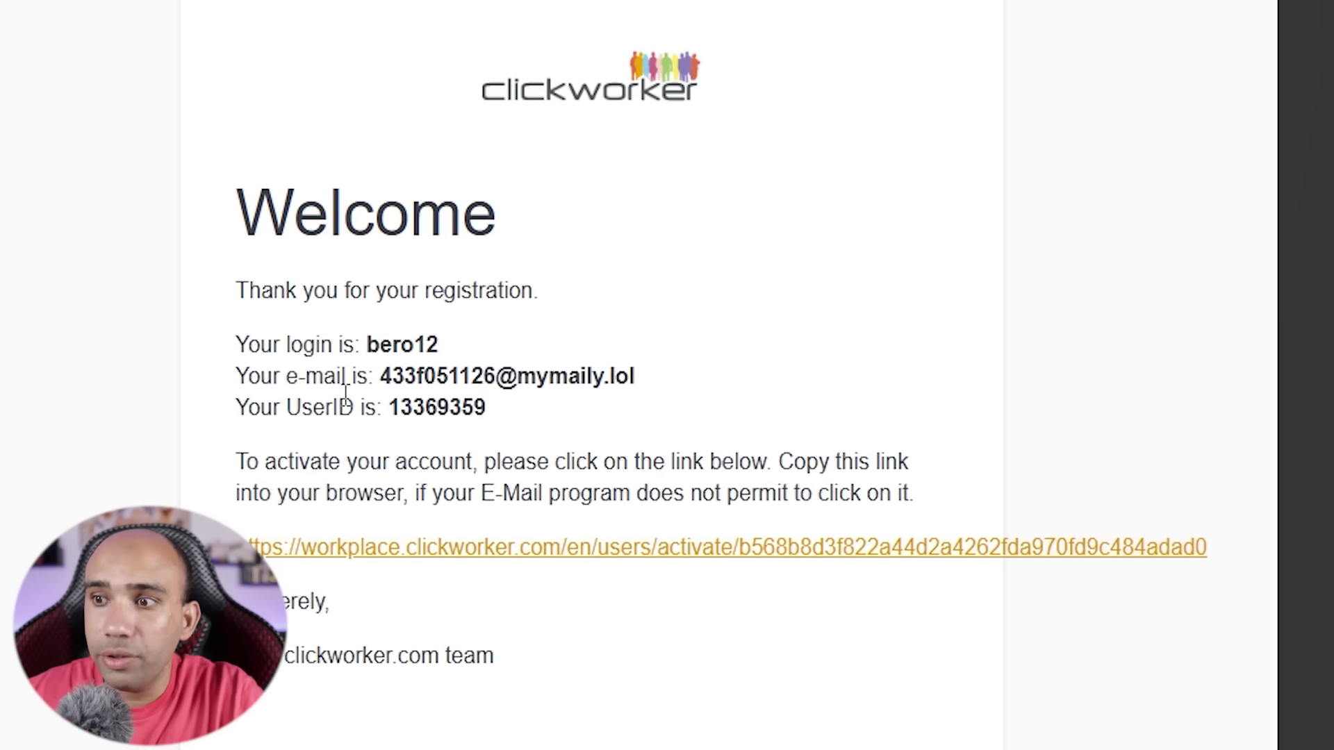
left_click(444, 547)
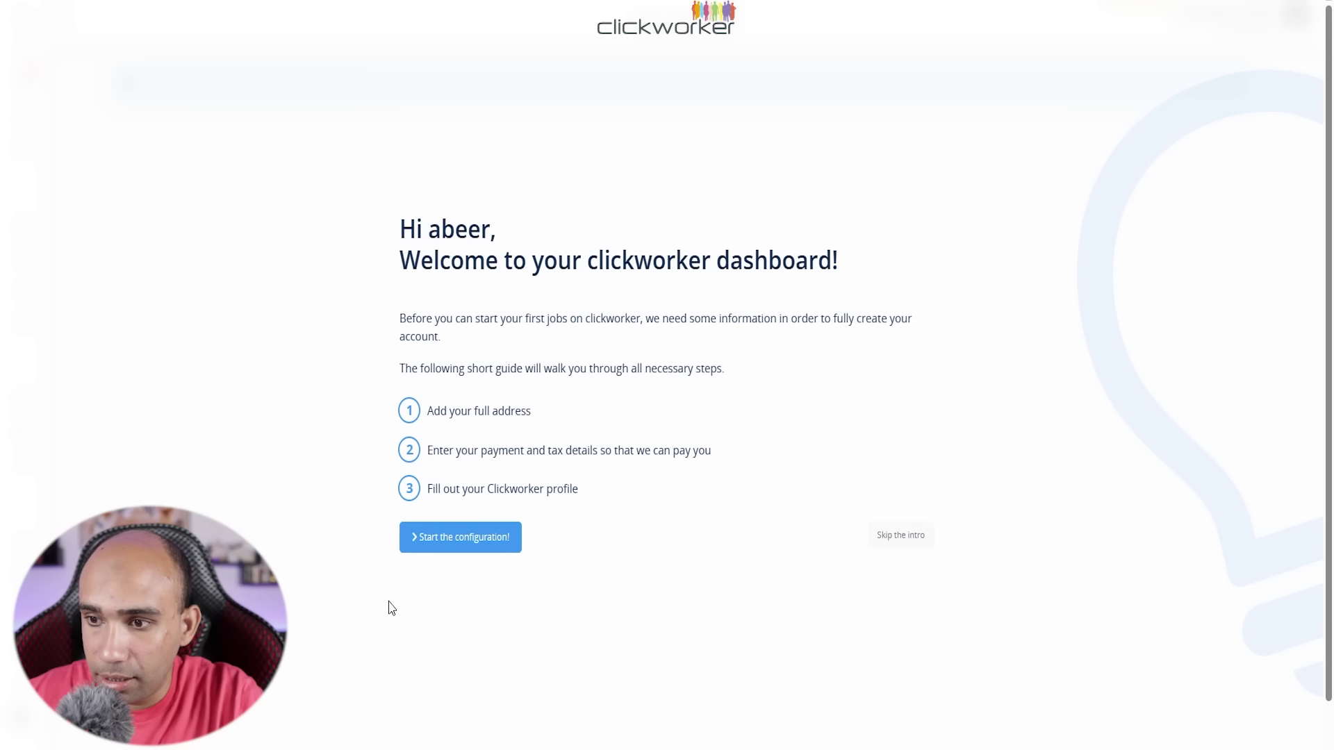
left_click(440, 551)
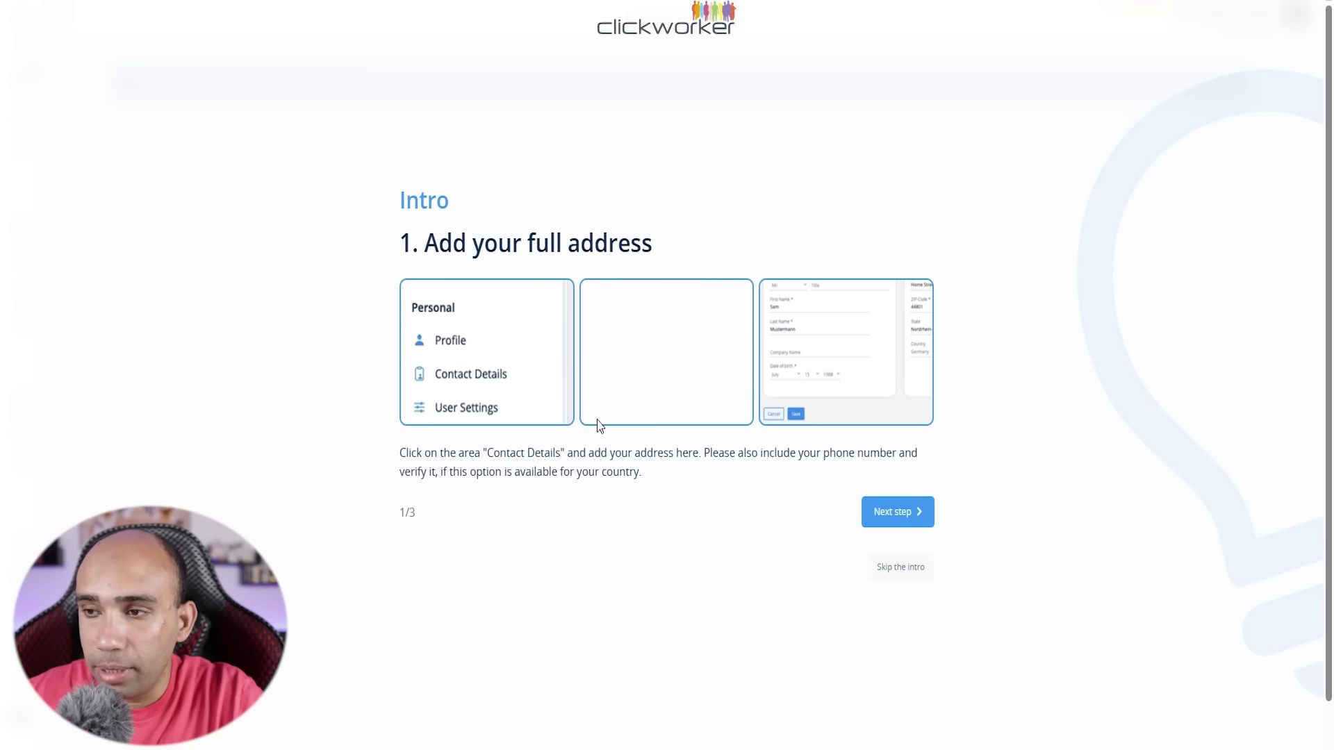
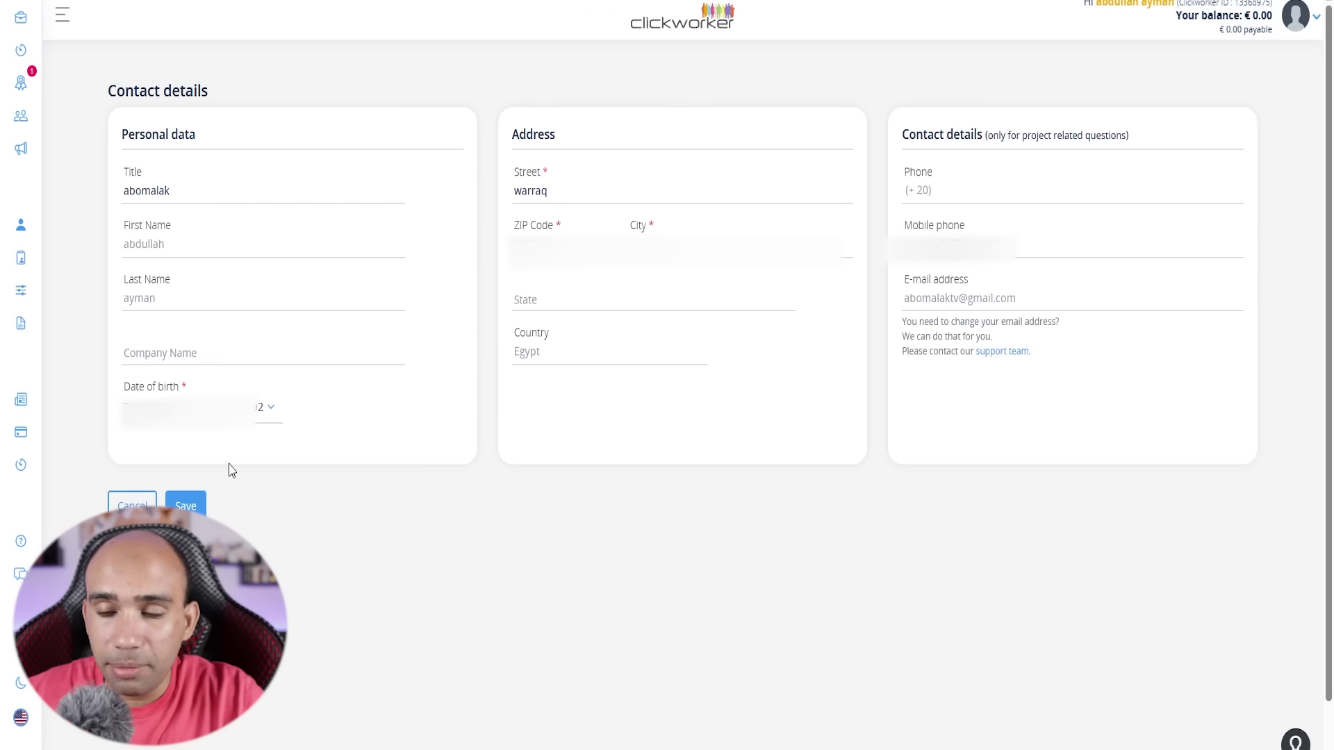
Save the completed contact details and open the profile page
left_click(186, 506)
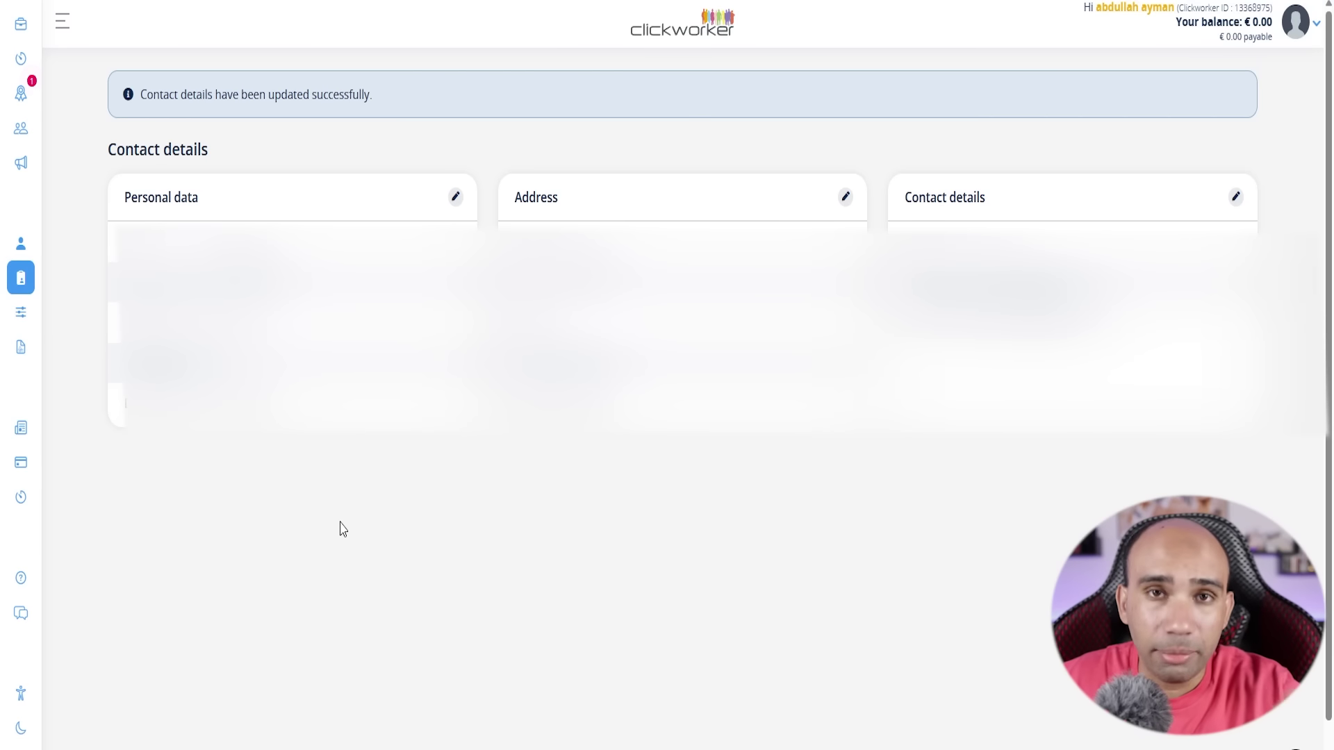
scroll(289, 444, "down", 1)
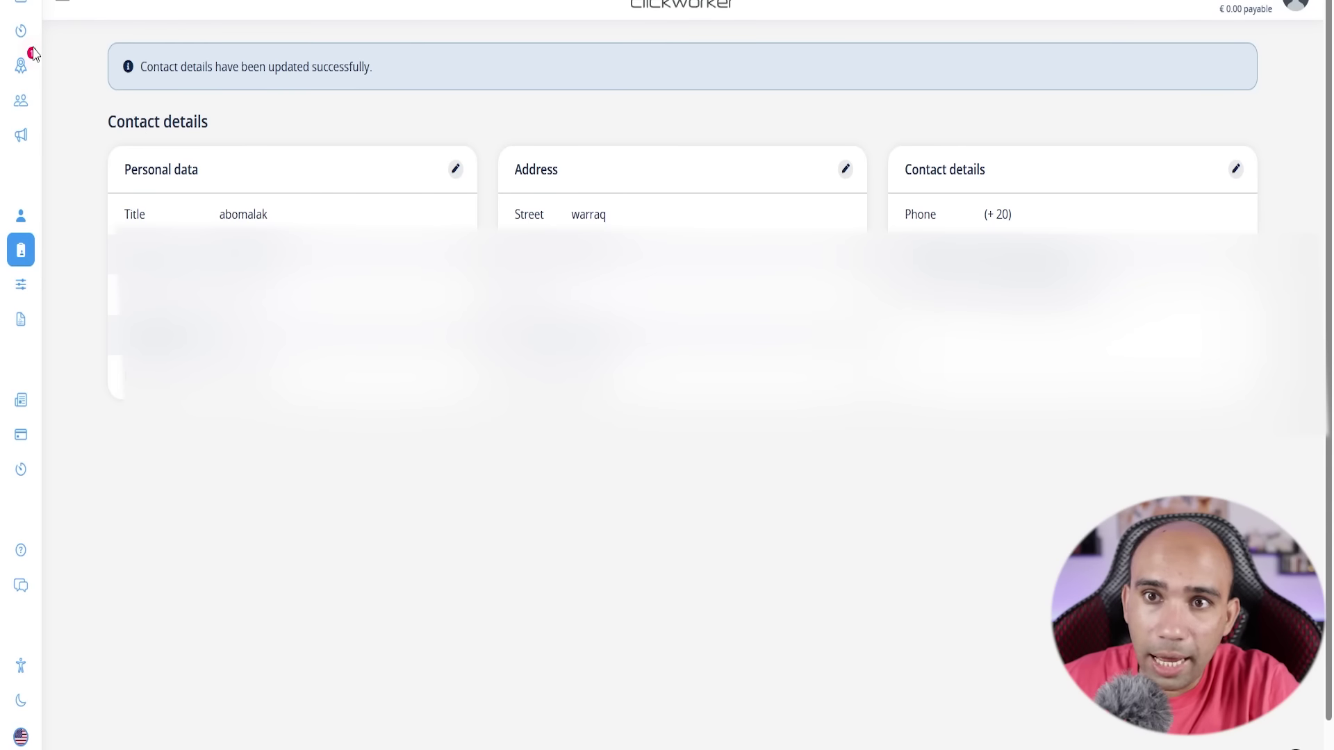
mouse_move(20, 3)
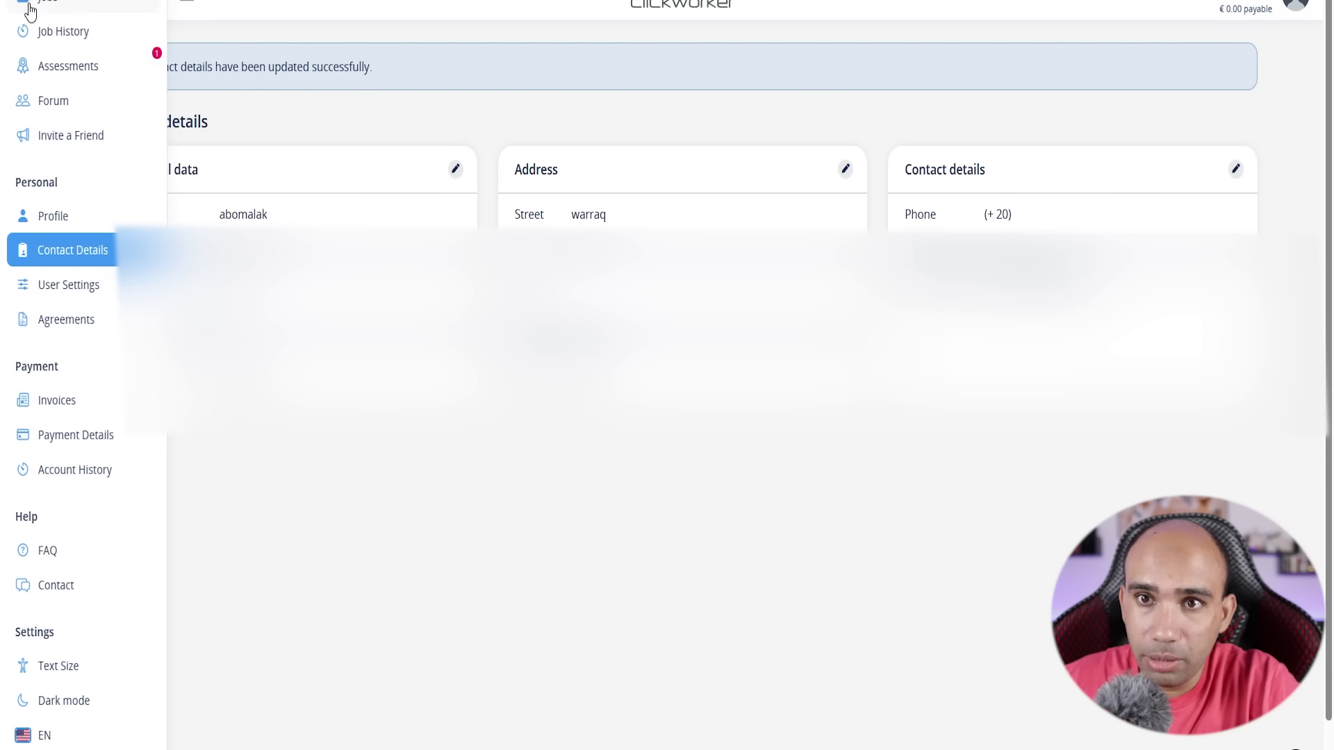
left_click(60, 218)
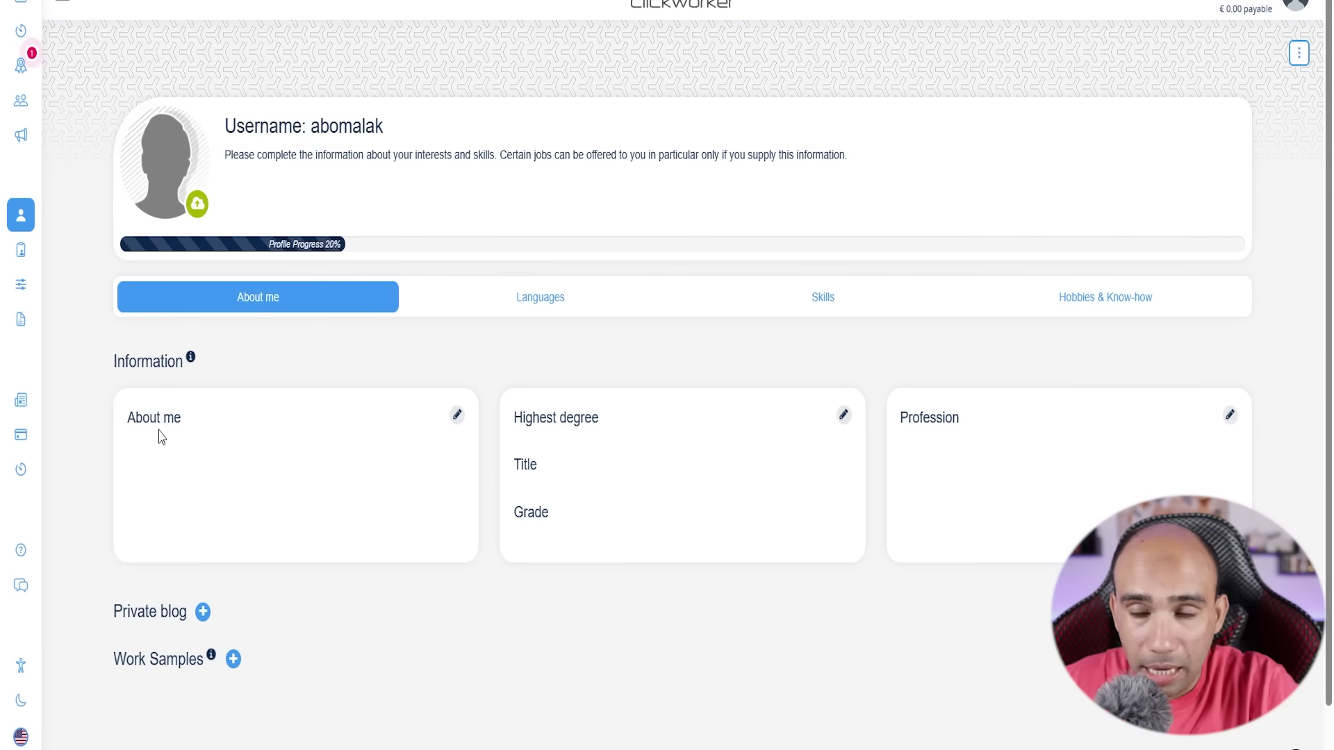
Paste the prepared Arabic channel description into the profile's About me section and save it
left_click(457, 415)
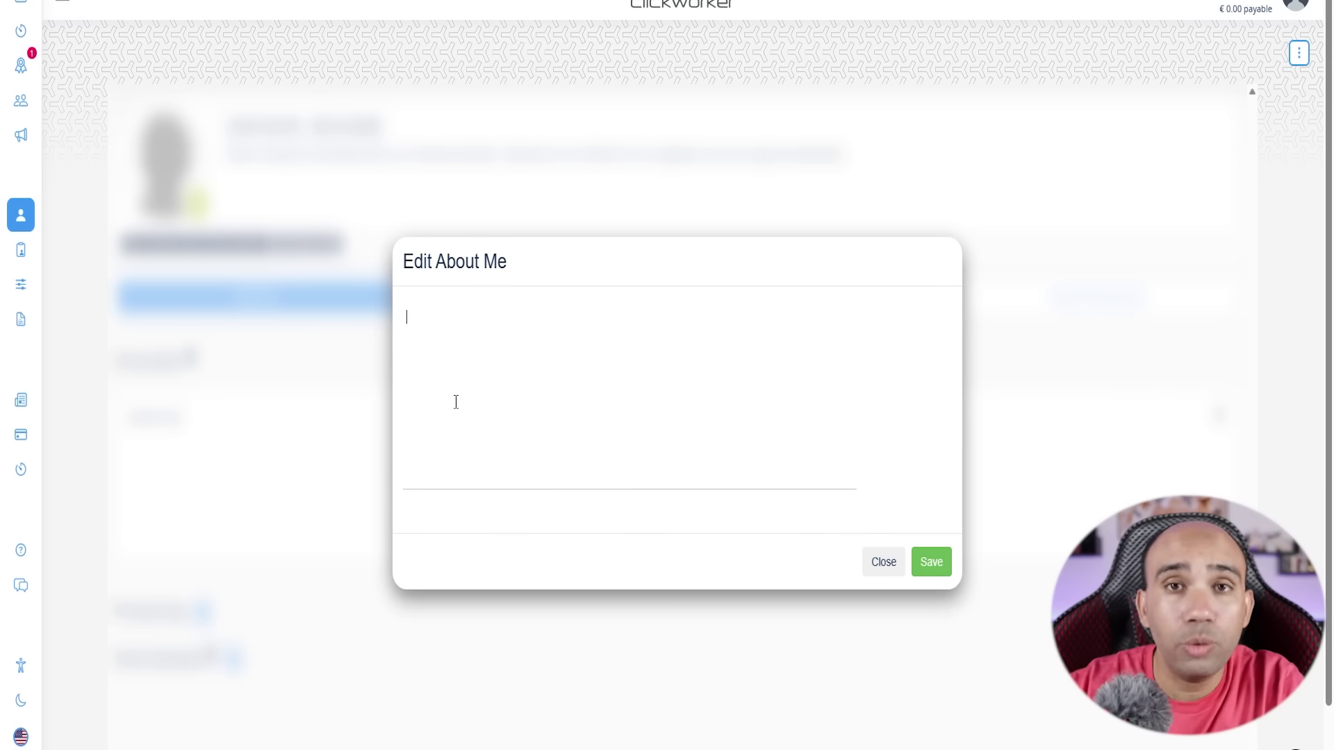
key("ctrl+v")
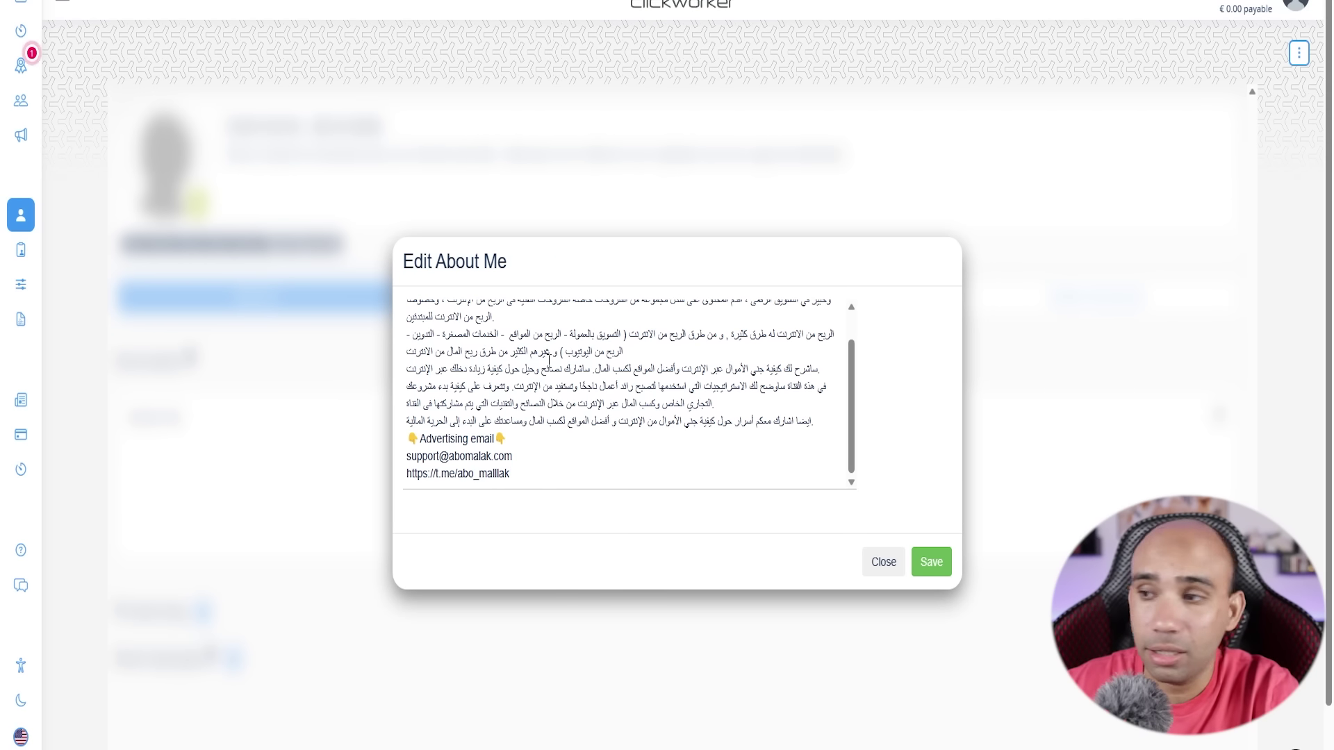
left_click(937, 570)
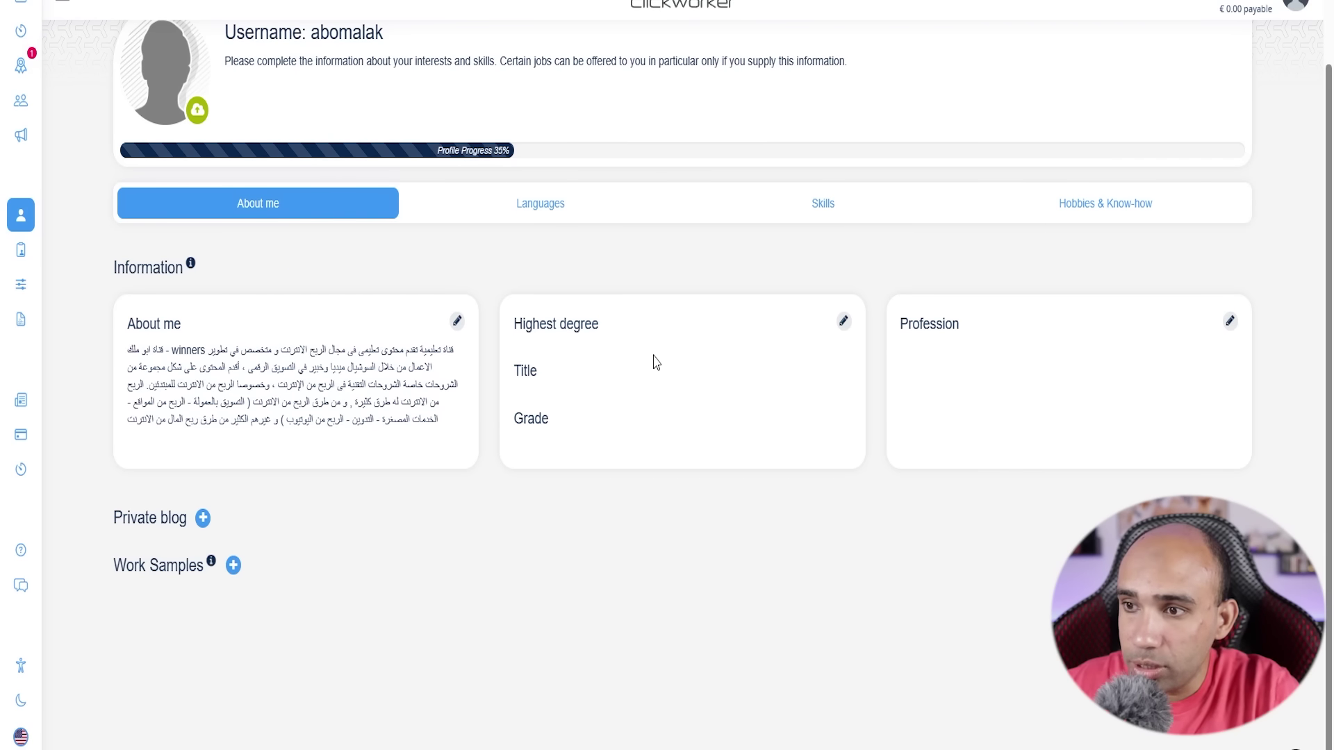
Review the degree options and save the highest degree as Other, leaving title and grade empty
left_click(844, 321)
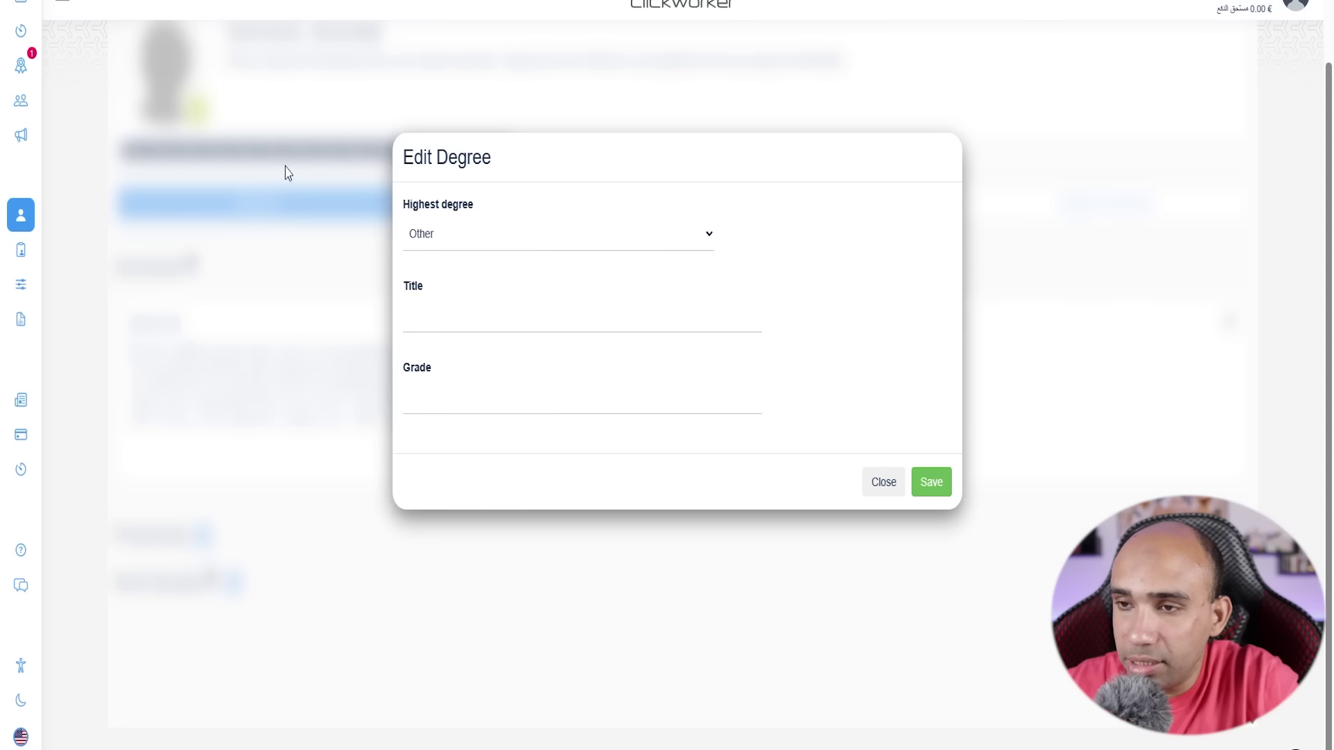
left_click(461, 244)
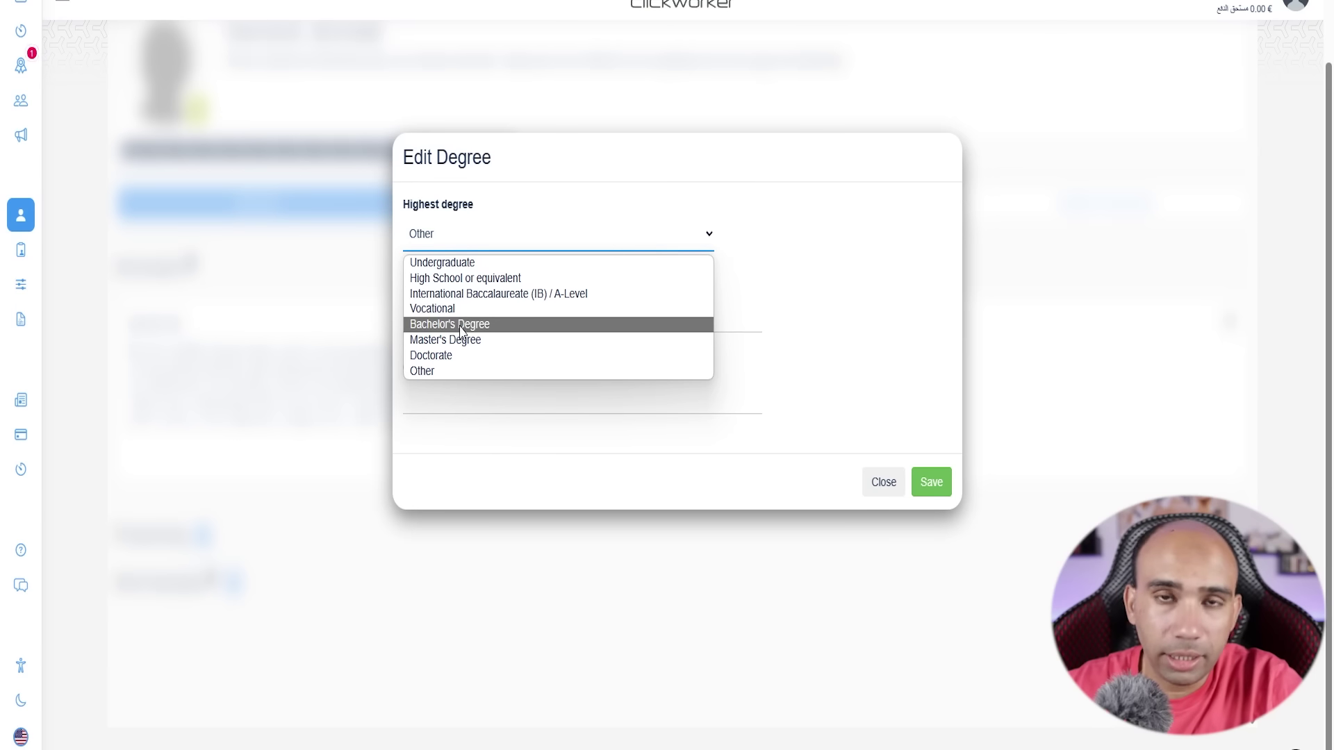
left_click(445, 247)
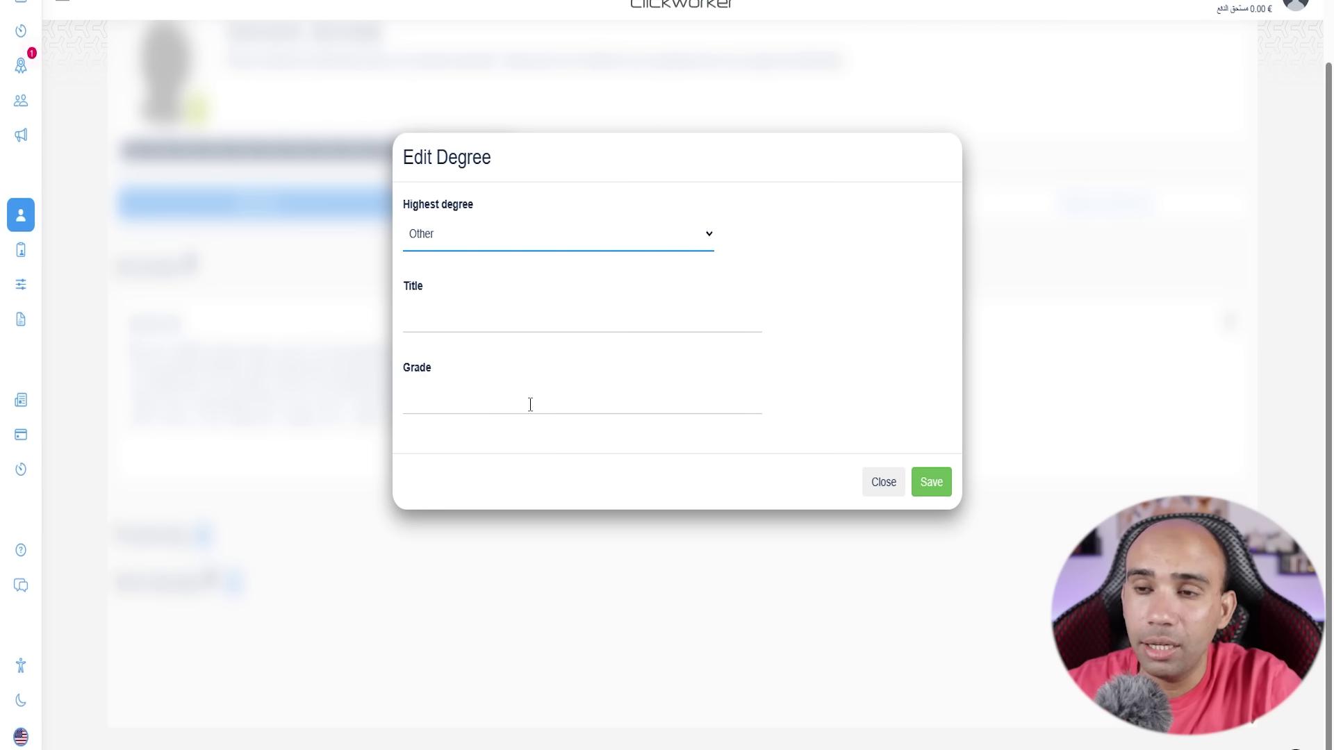
left_click(931, 487)
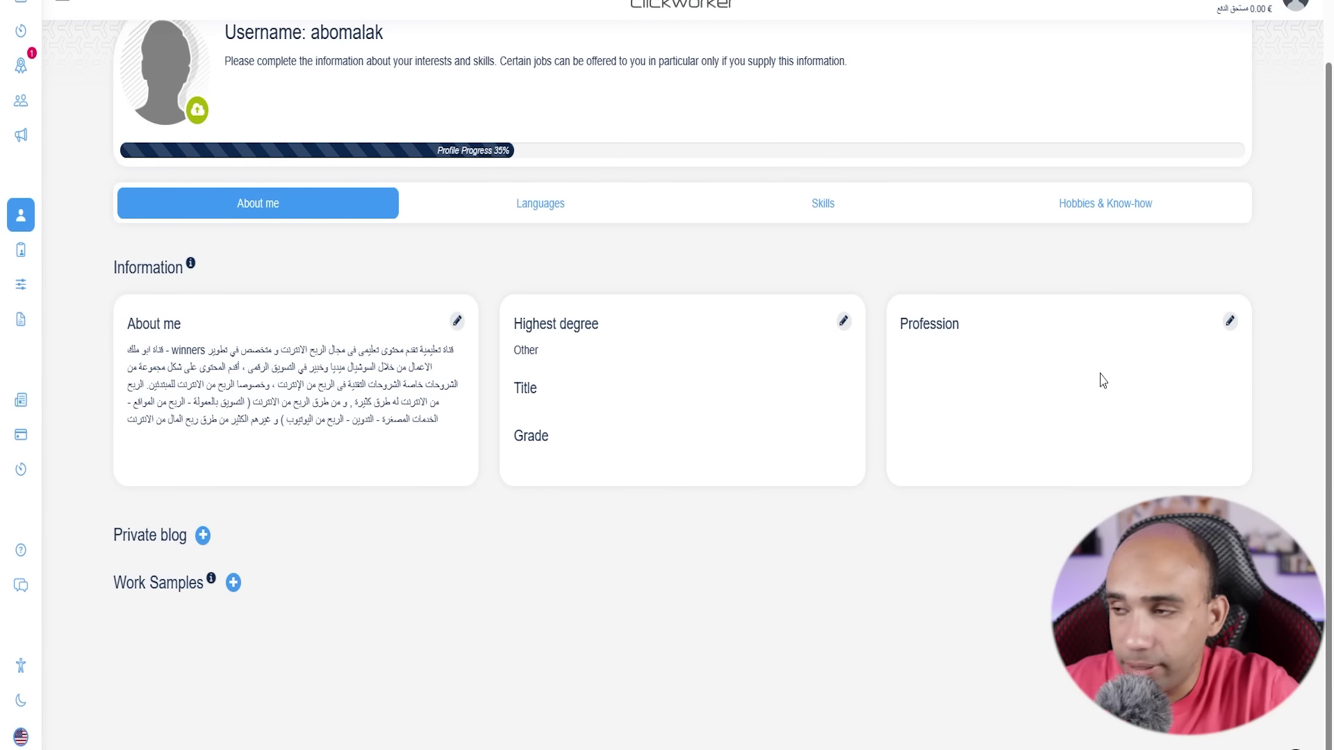
View the profession entry form and close it without entering anything
left_click(1230, 322)
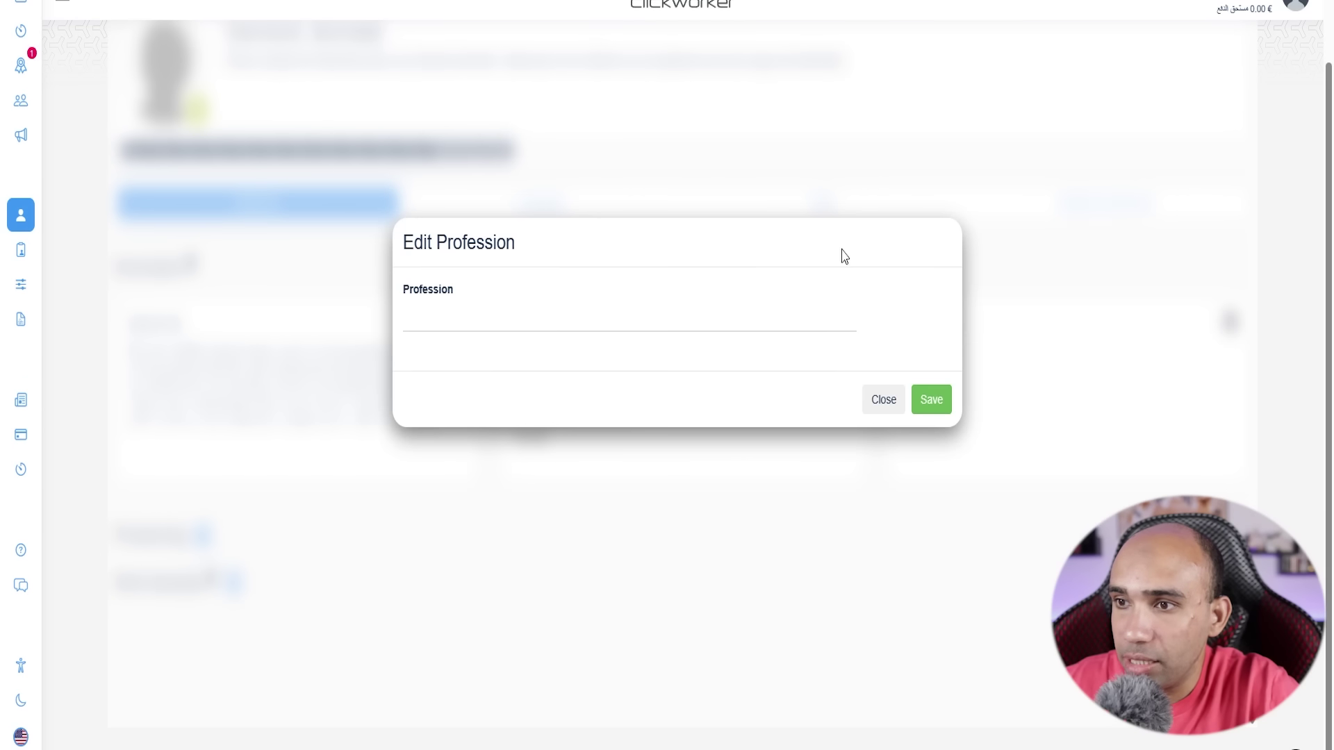
left_click(883, 401)
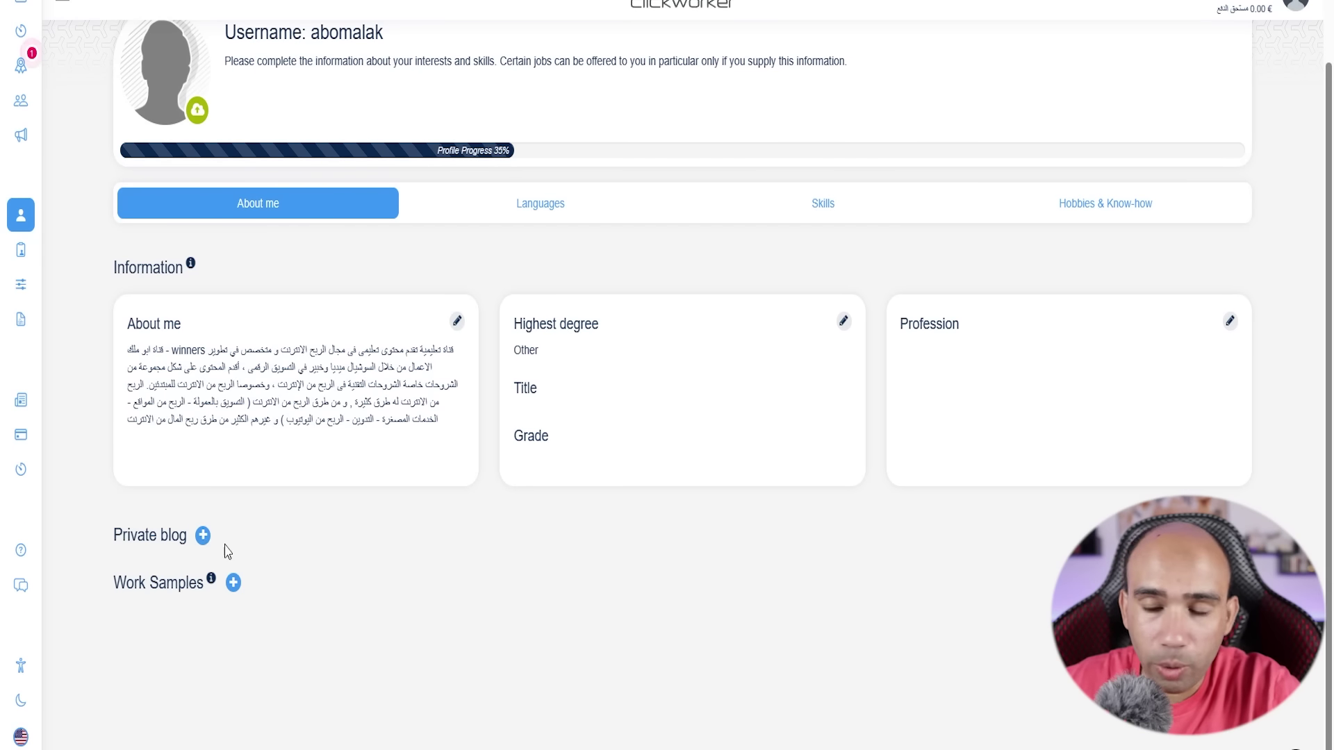
View the private blog entry form, close it without adding anything, and review the profile's language settings
left_click(203, 536)
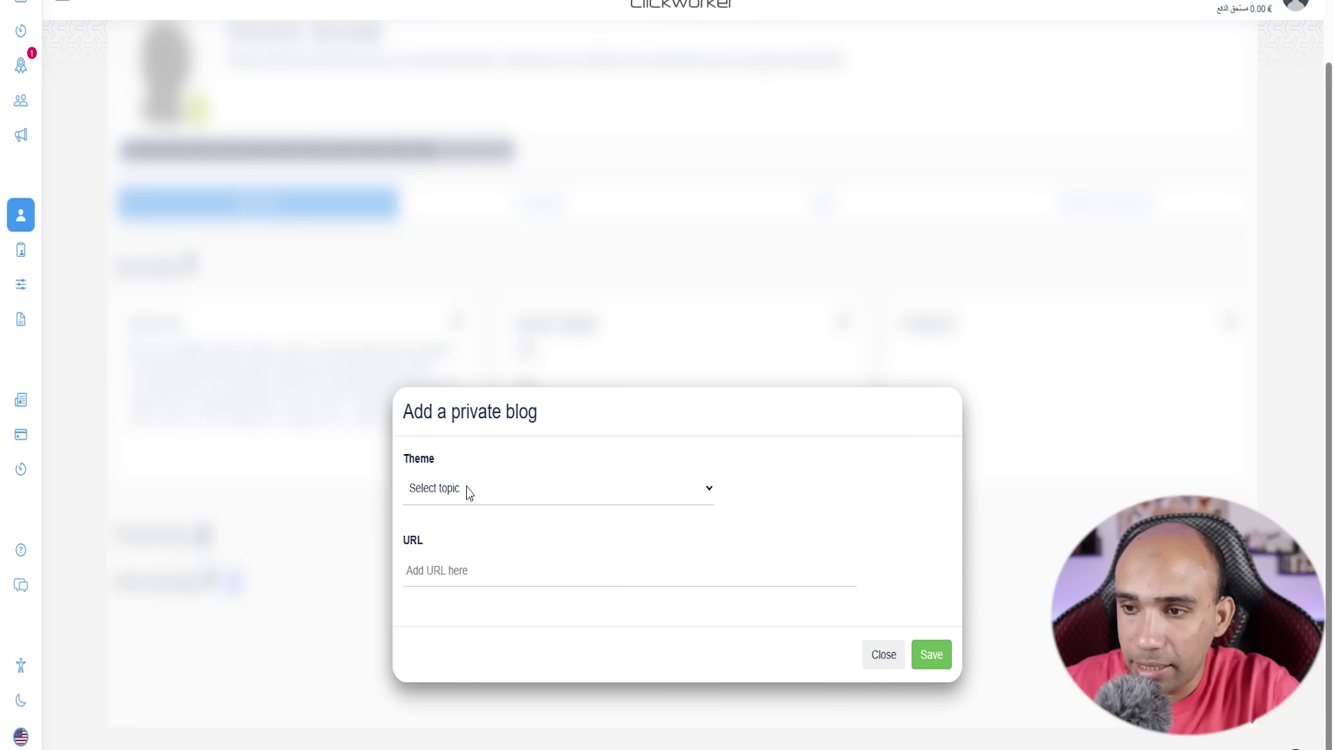
left_click(467, 489)
left_click(577, 720)
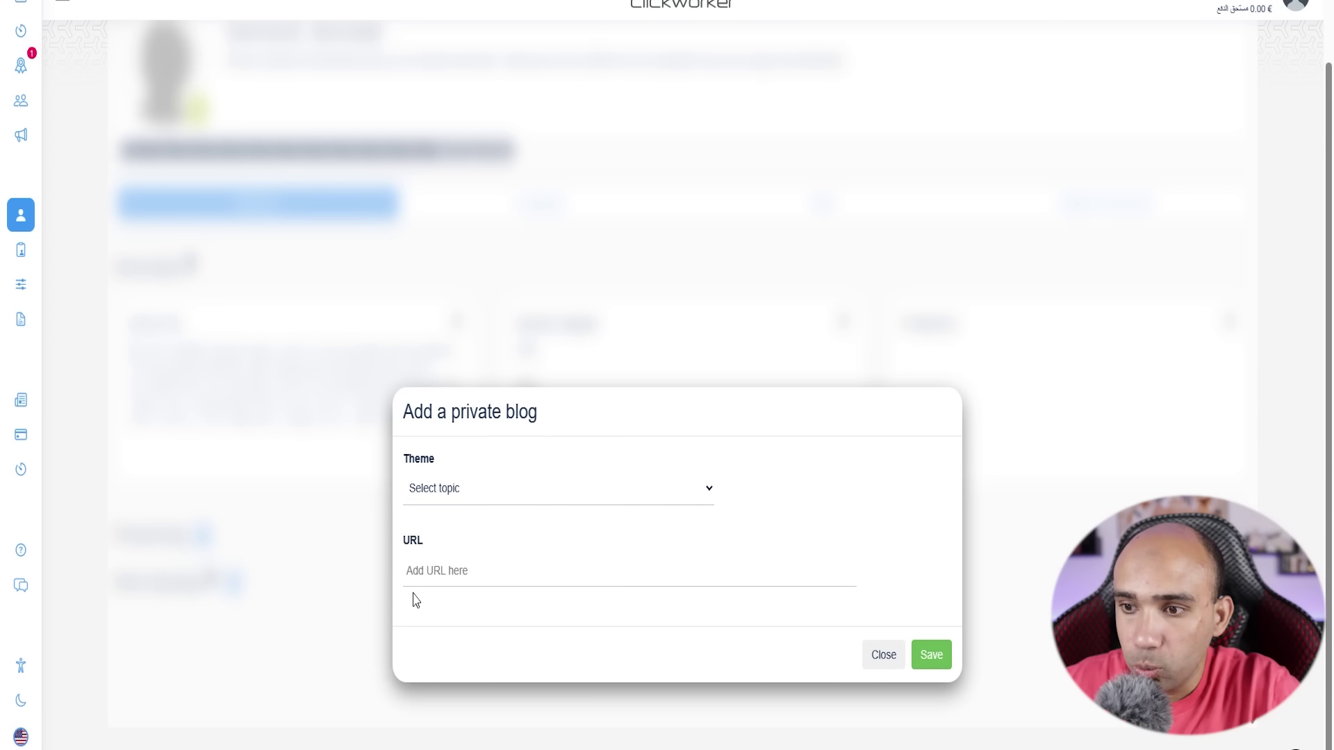
left_click(888, 652)
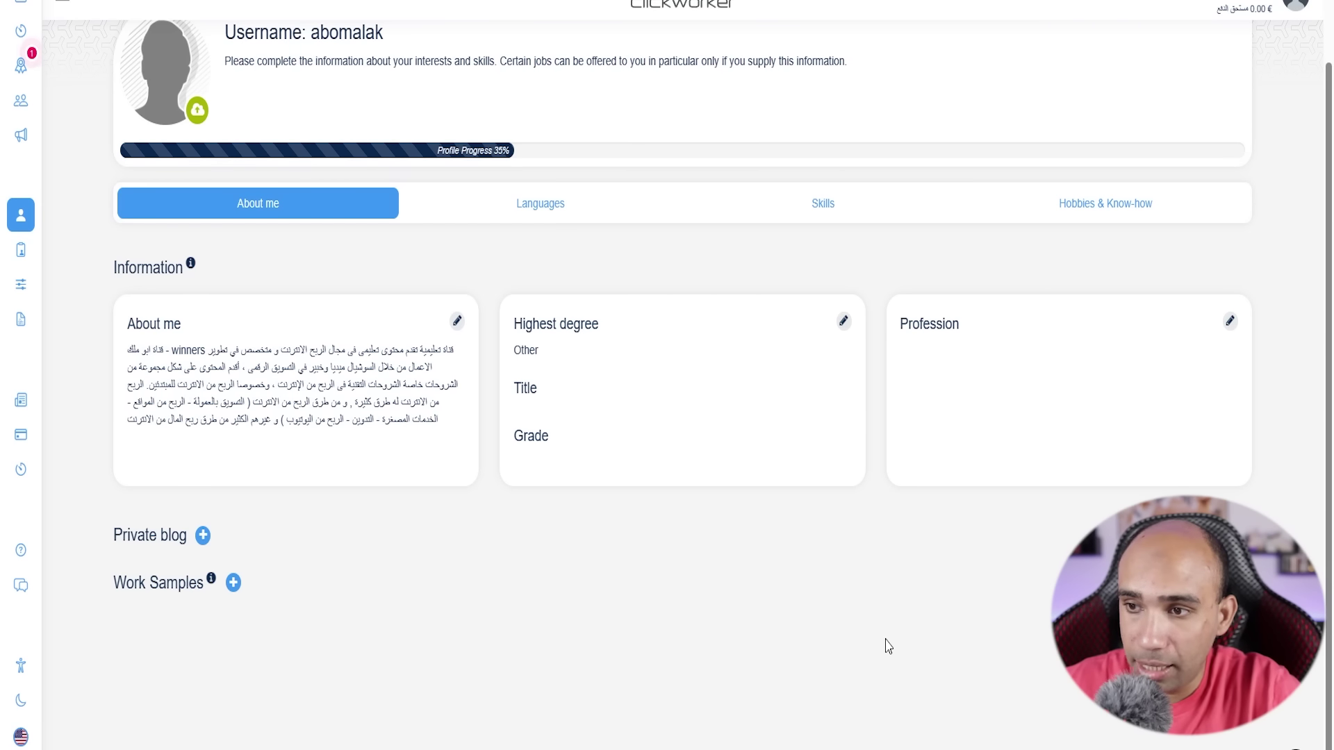
left_click(545, 207)
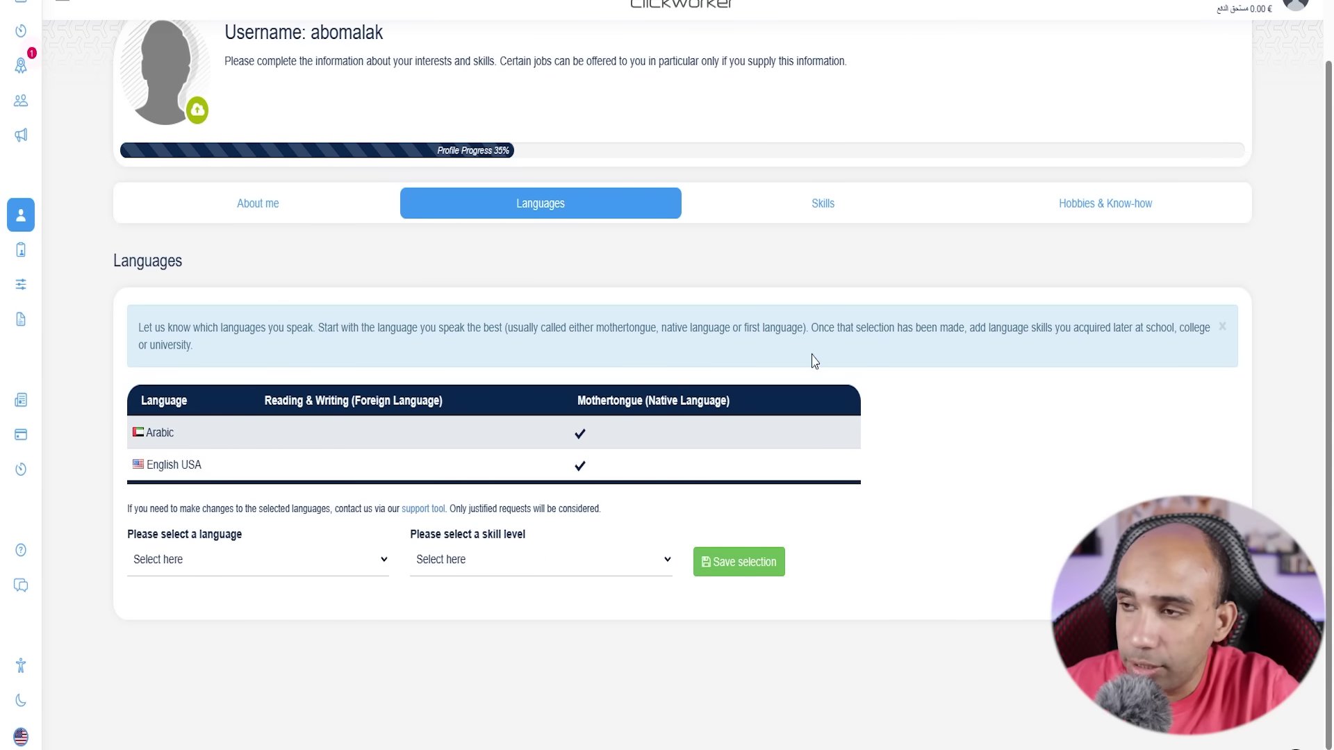
In the profile's Skills section, tick every copywriting text type except Instruction manuals and Specialist texts
left_click(823, 221)
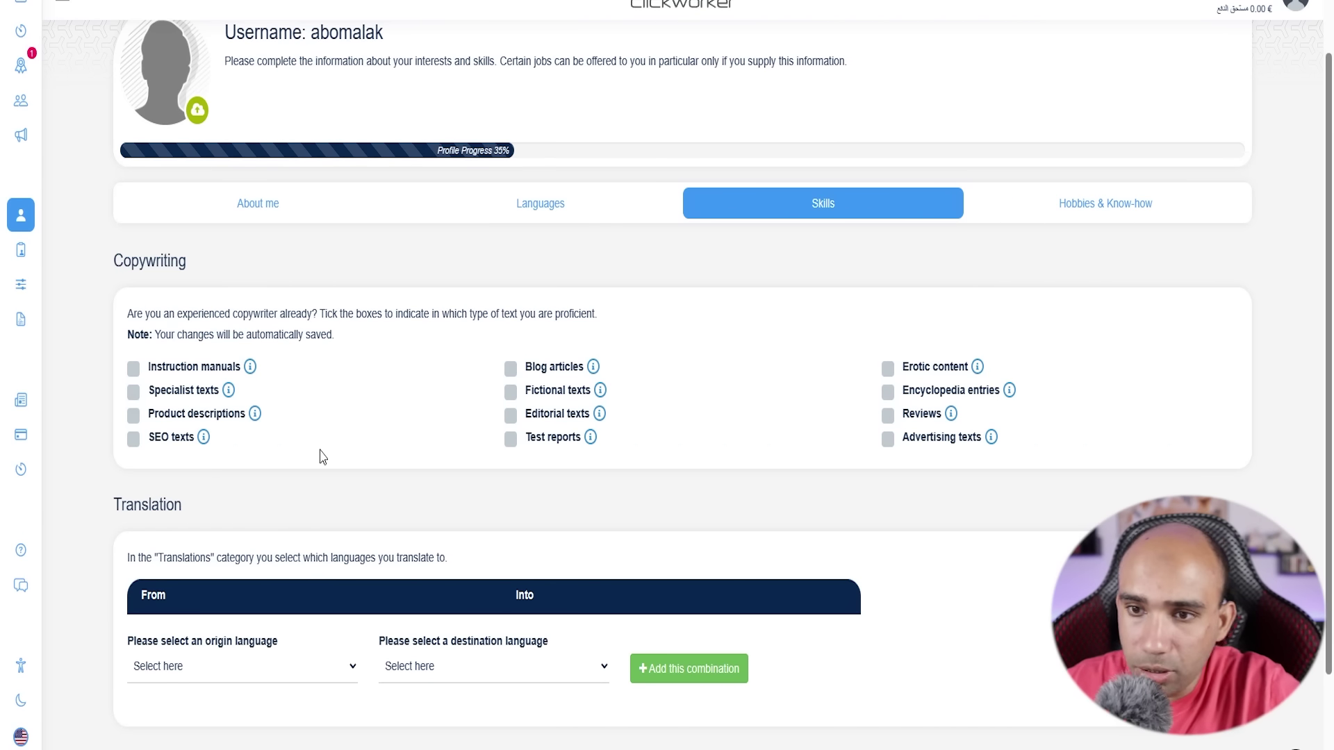
left_click(134, 415)
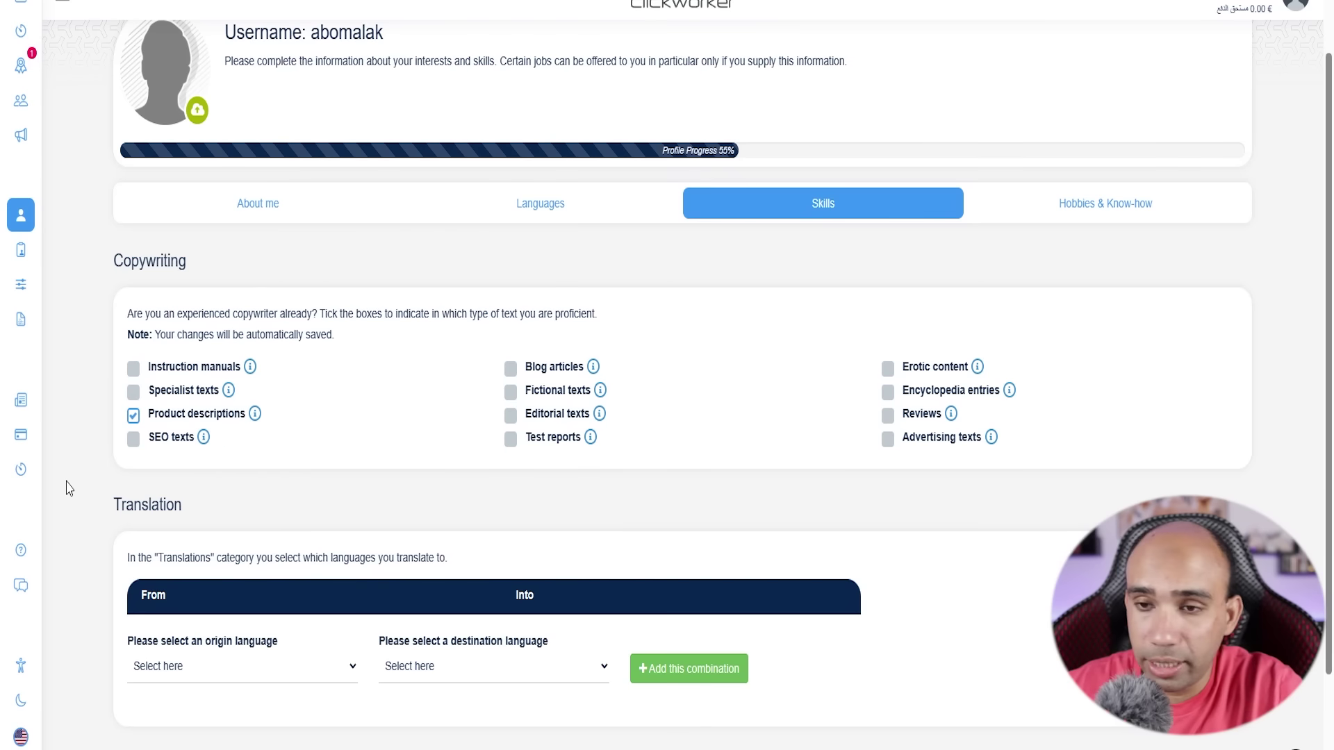
left_click(133, 440)
left_click(510, 369)
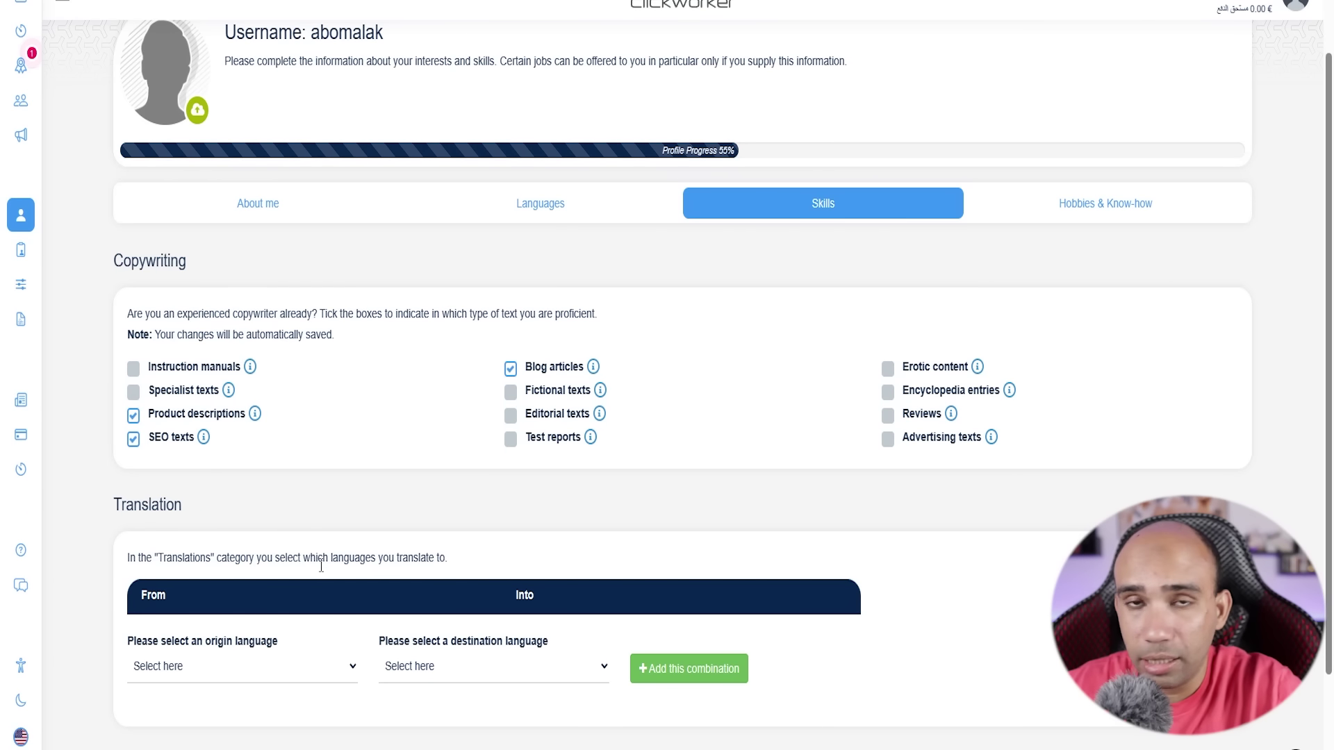
left_click(511, 440)
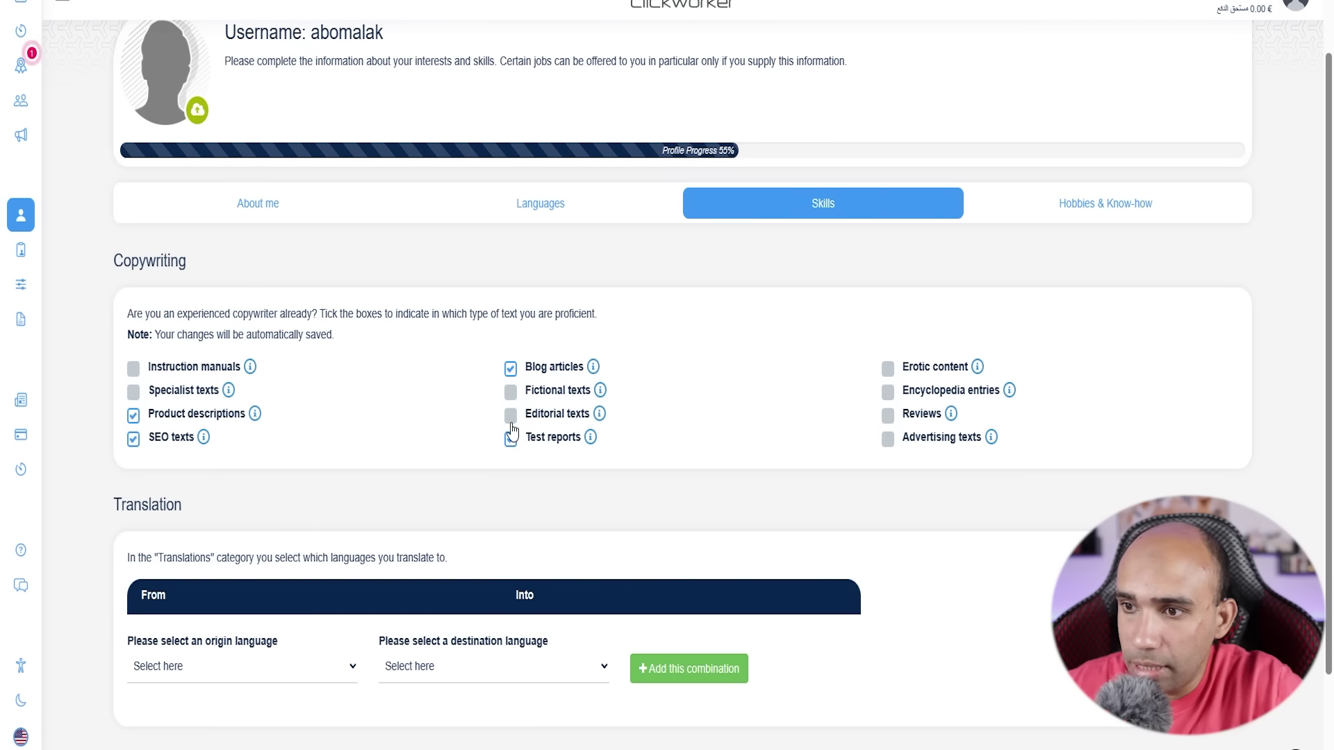
left_click(511, 416)
left_click(511, 393)
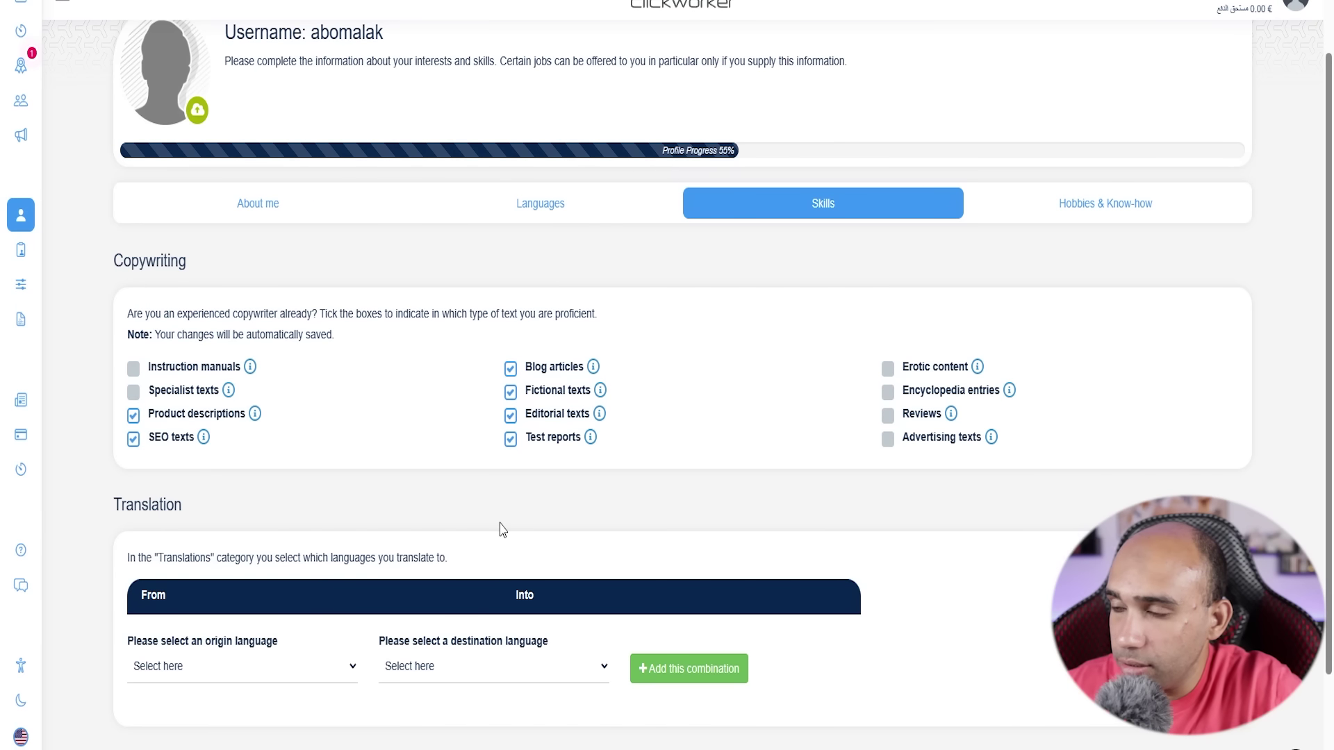
left_click(888, 416)
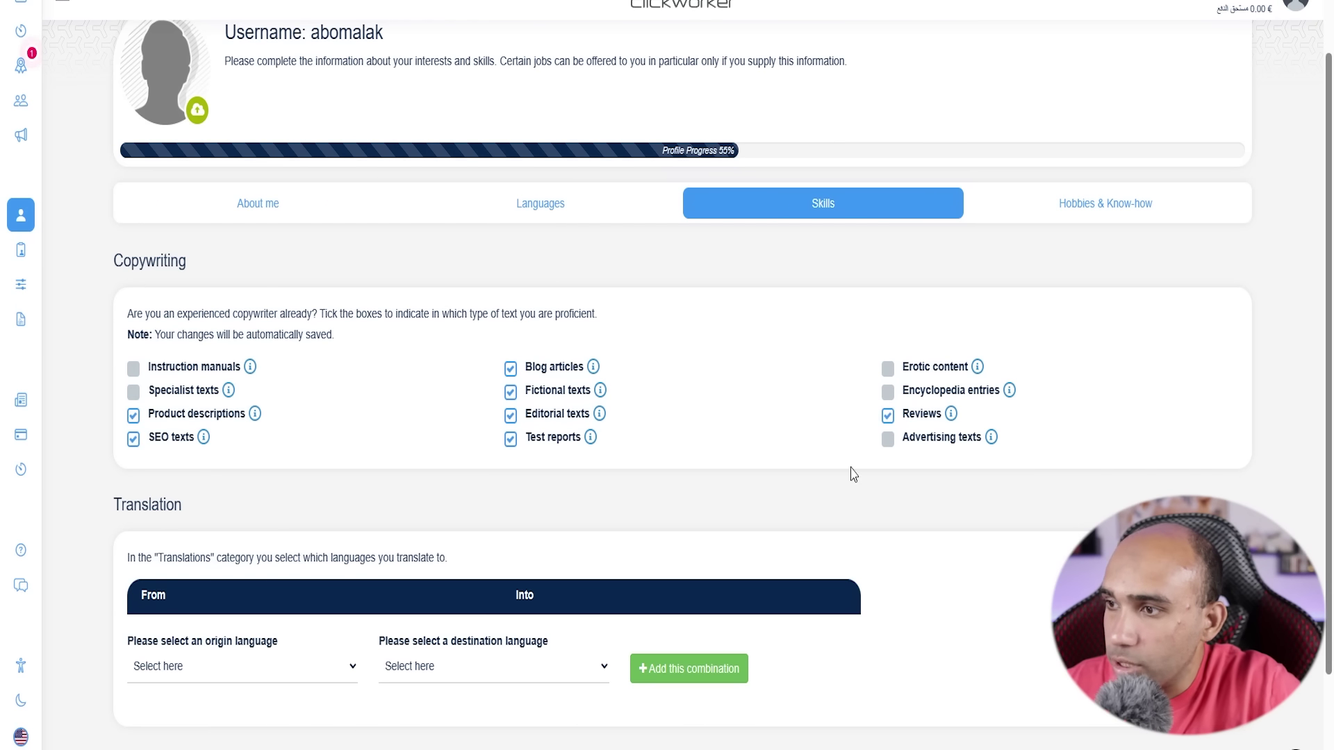
left_click(888, 440)
left_click(888, 368)
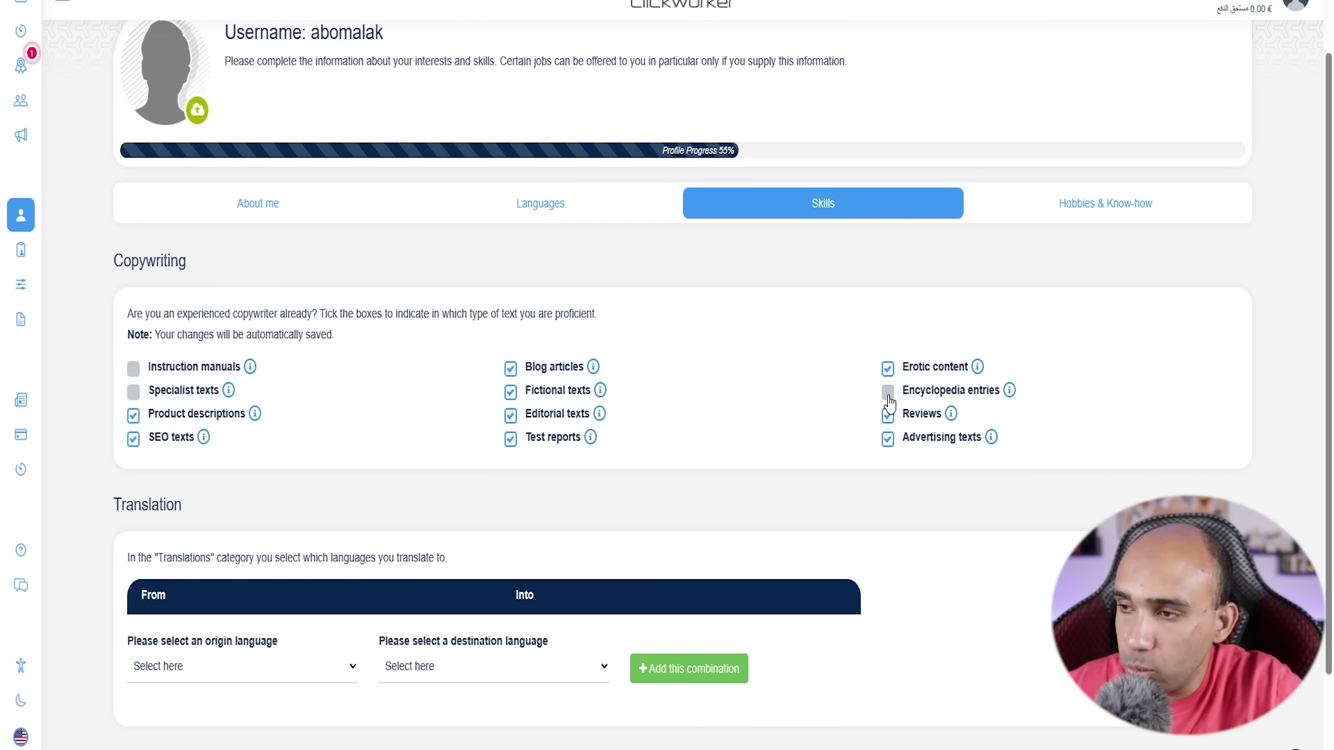
left_click(888, 392)
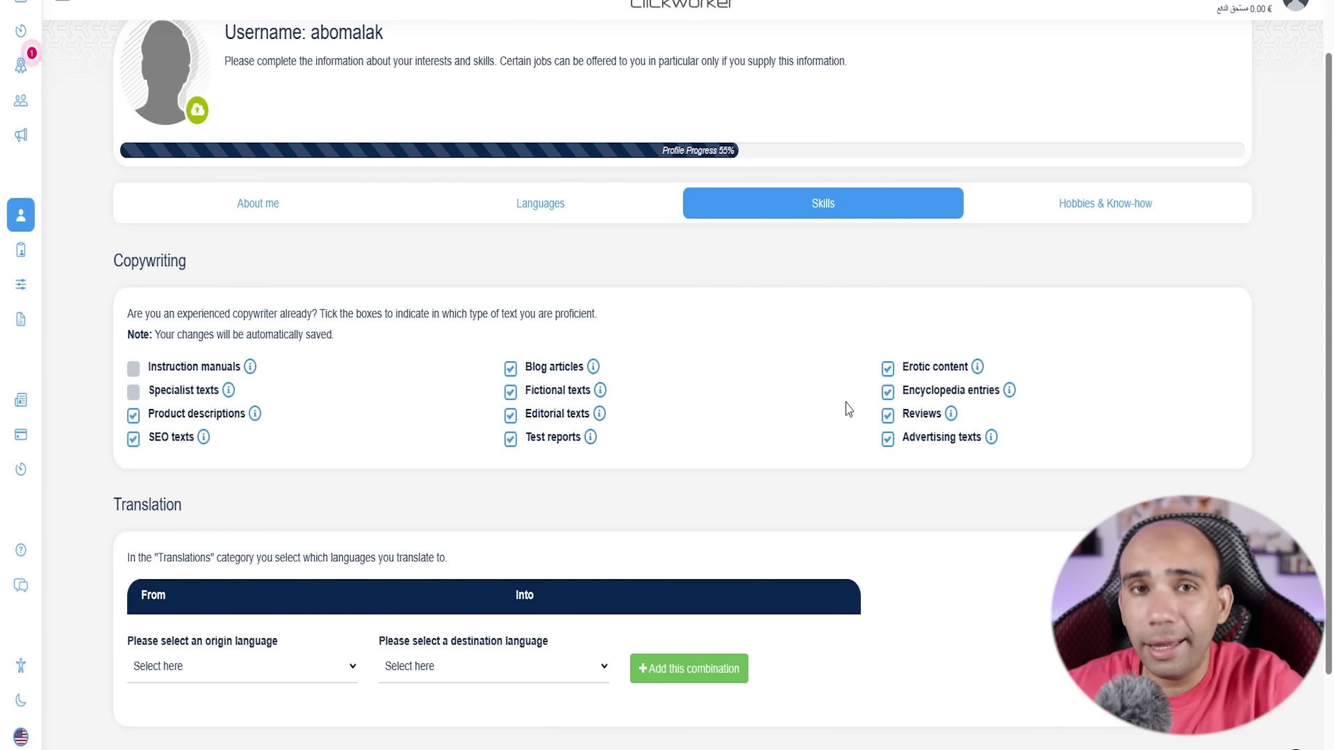
Add a translation combination from Arabic into English USA to the profile's skills
scroll(82, 439, "down", 2)
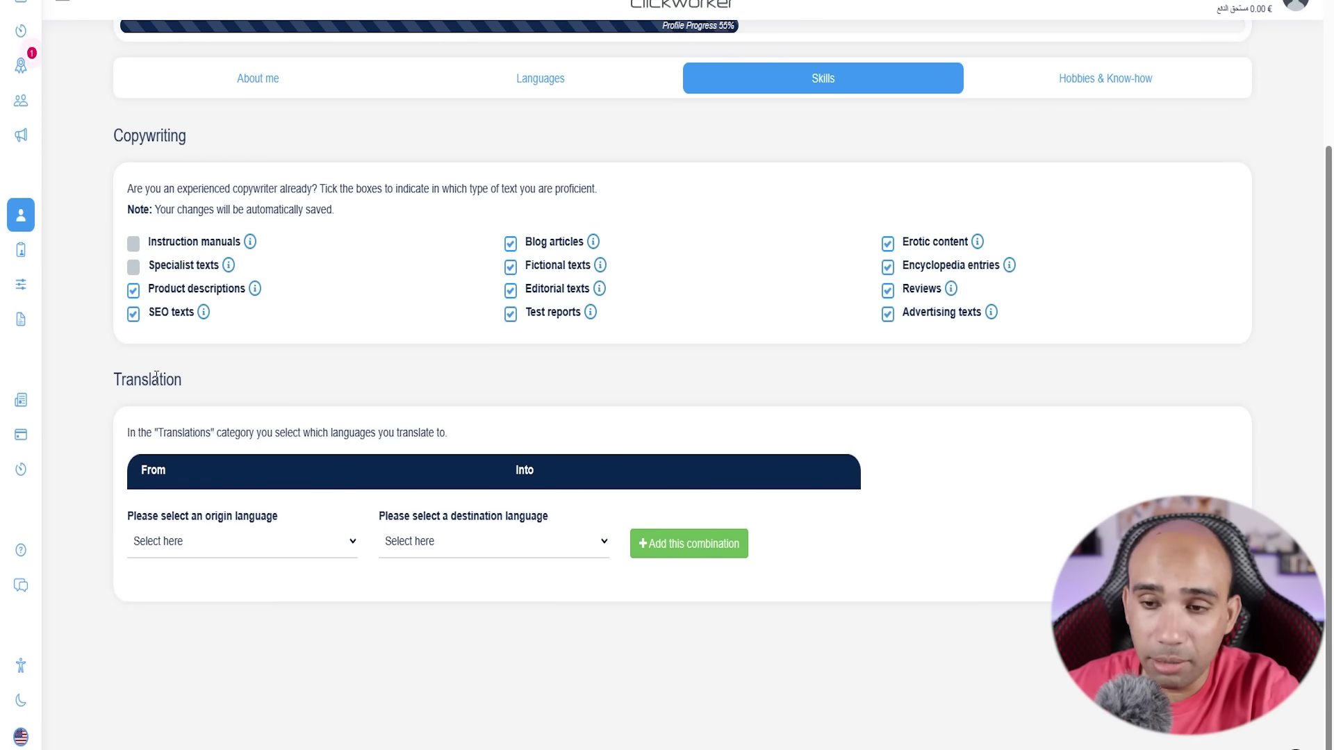
left_click(164, 545)
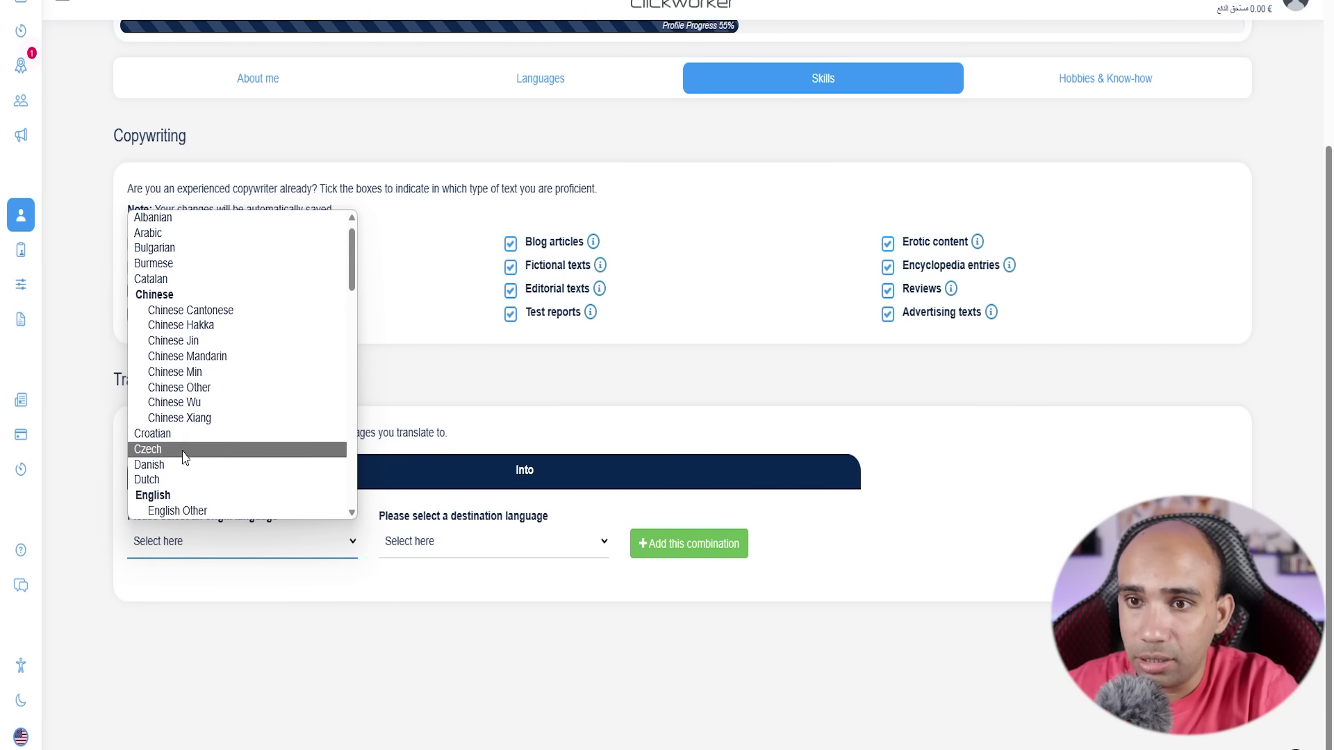
left_click(165, 249)
left_click(421, 541)
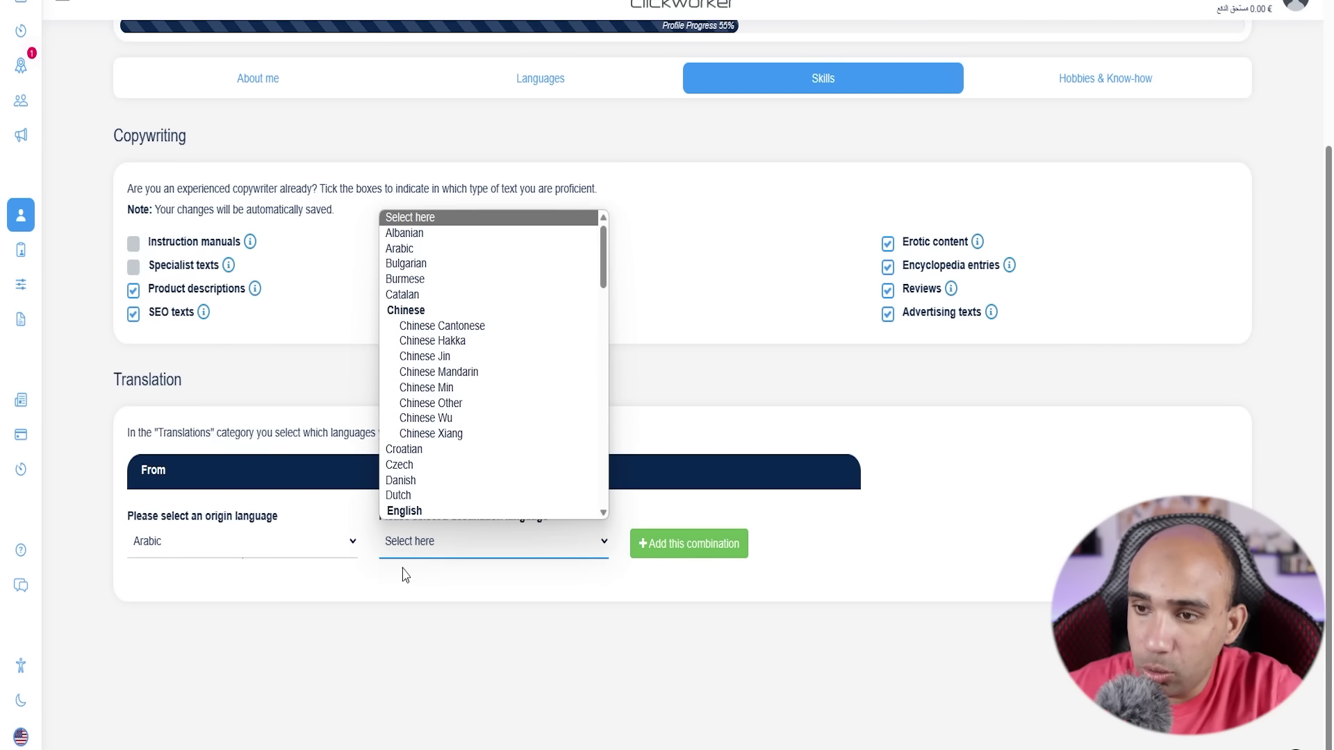
scroll(425, 467, "down", 3)
left_click(407, 465)
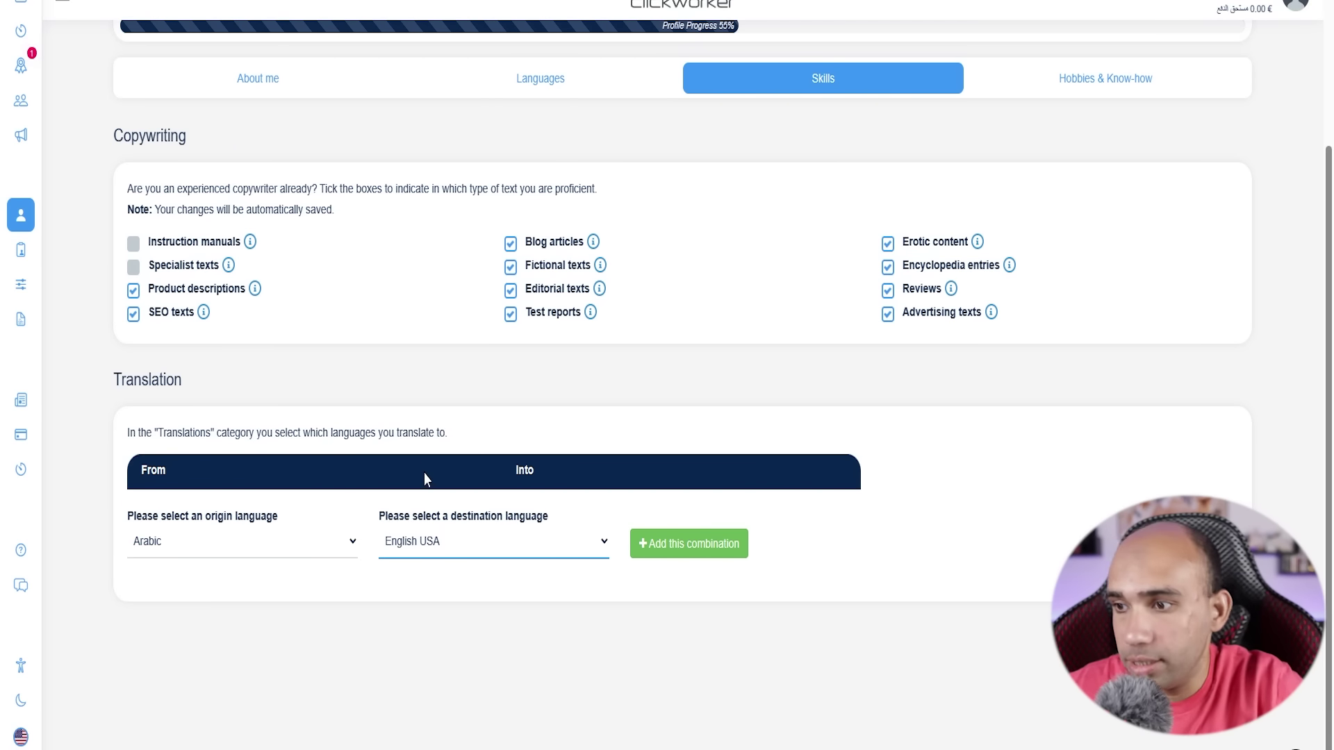
left_click(721, 553)
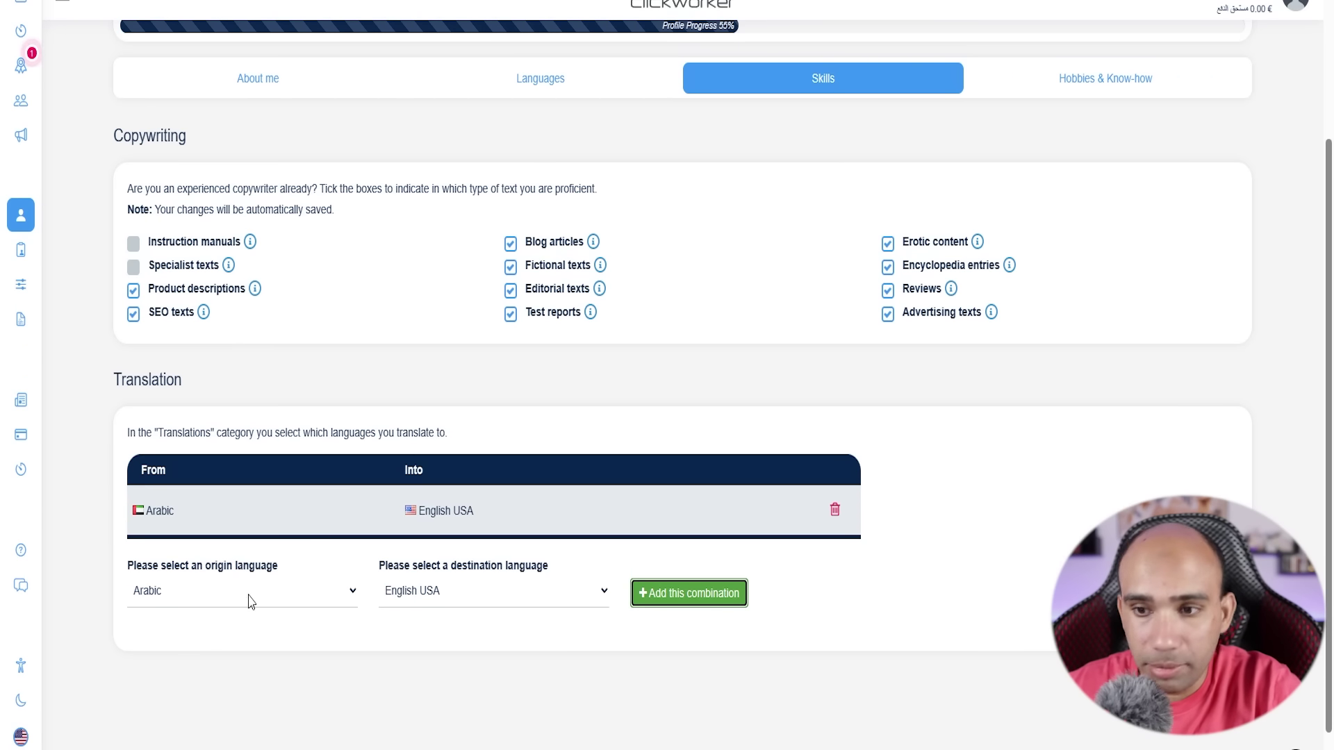
Add the reverse translation combination, from English USA into Arabic
left_click(252, 601)
scroll(232, 501, "down", 2)
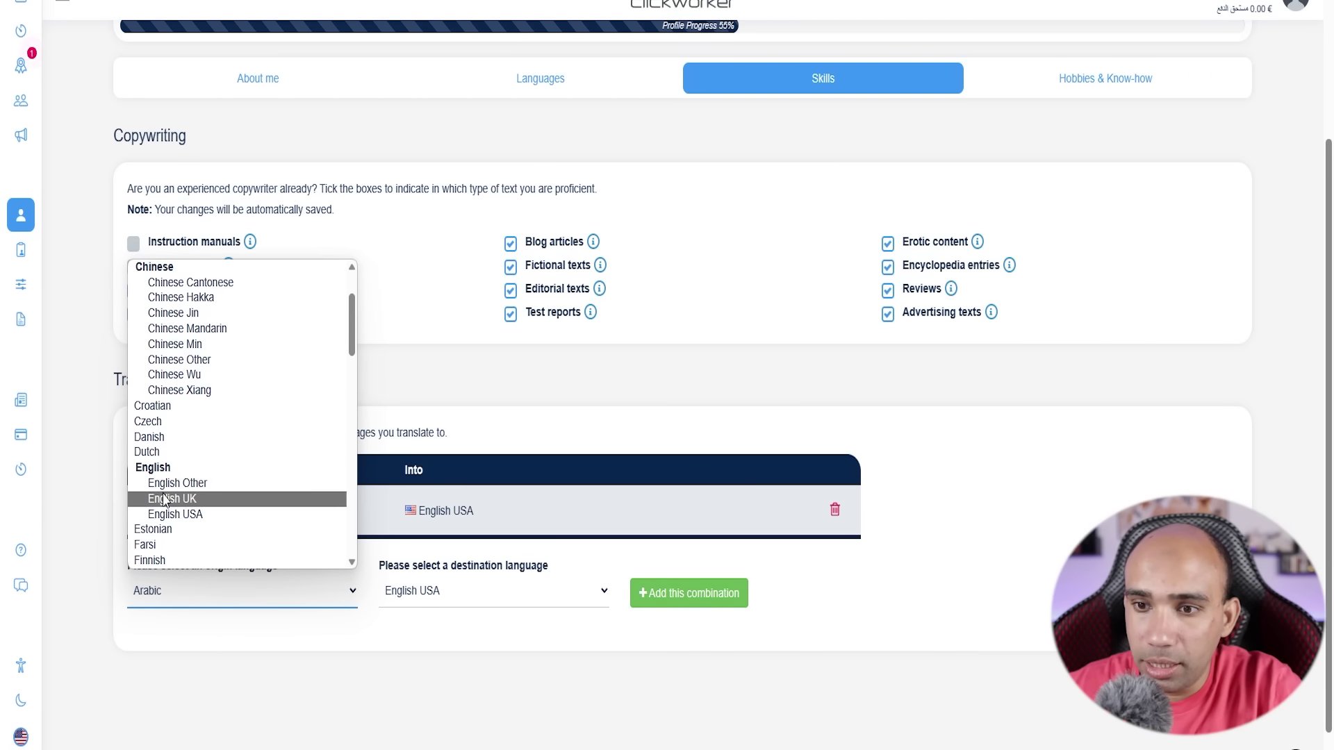
left_click(175, 514)
left_click(493, 591)
scroll(419, 514, "down", 5)
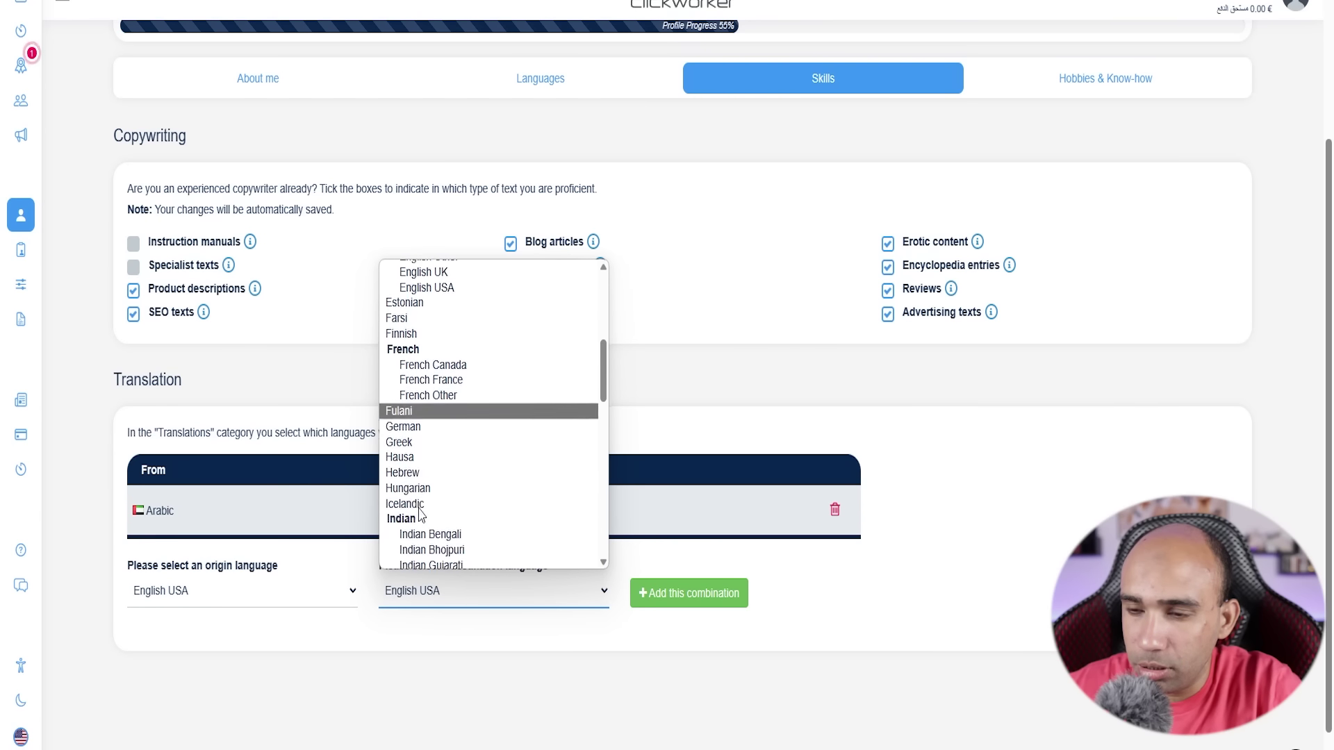
scroll(419, 514, "up", 5)
left_click(402, 300)
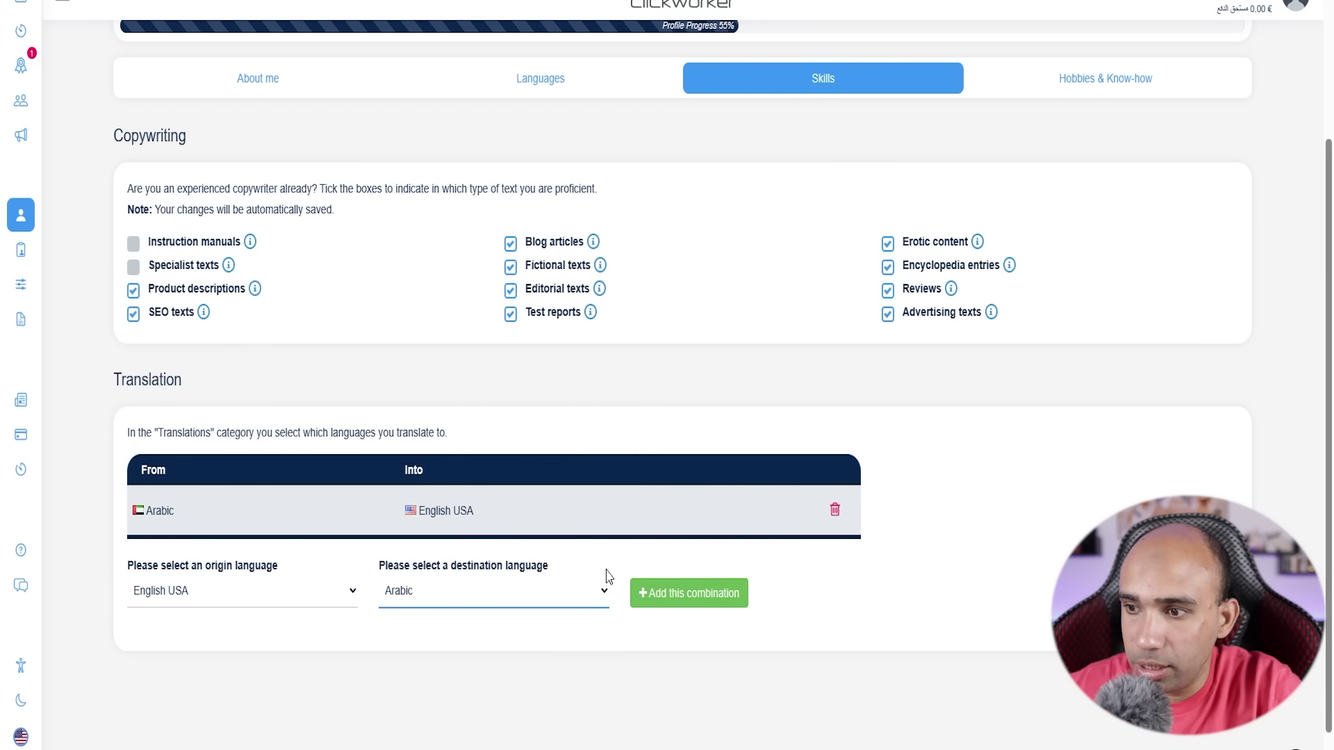
left_click(705, 602)
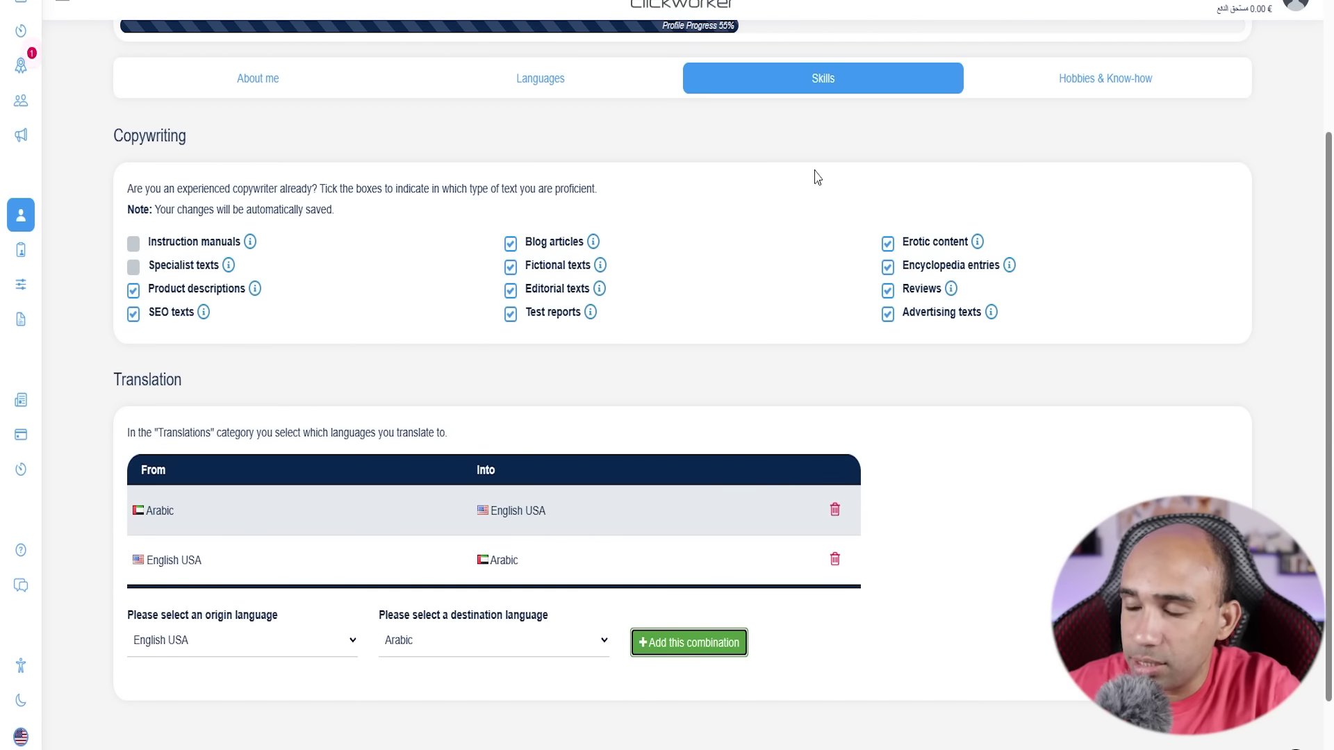
Under Hobbies & Know-how, mark football / soccer, handball and tennis as ball game hobbies, and American football, basketball, squash and volleyball as know-how
scroll(820, 195, "up", 3)
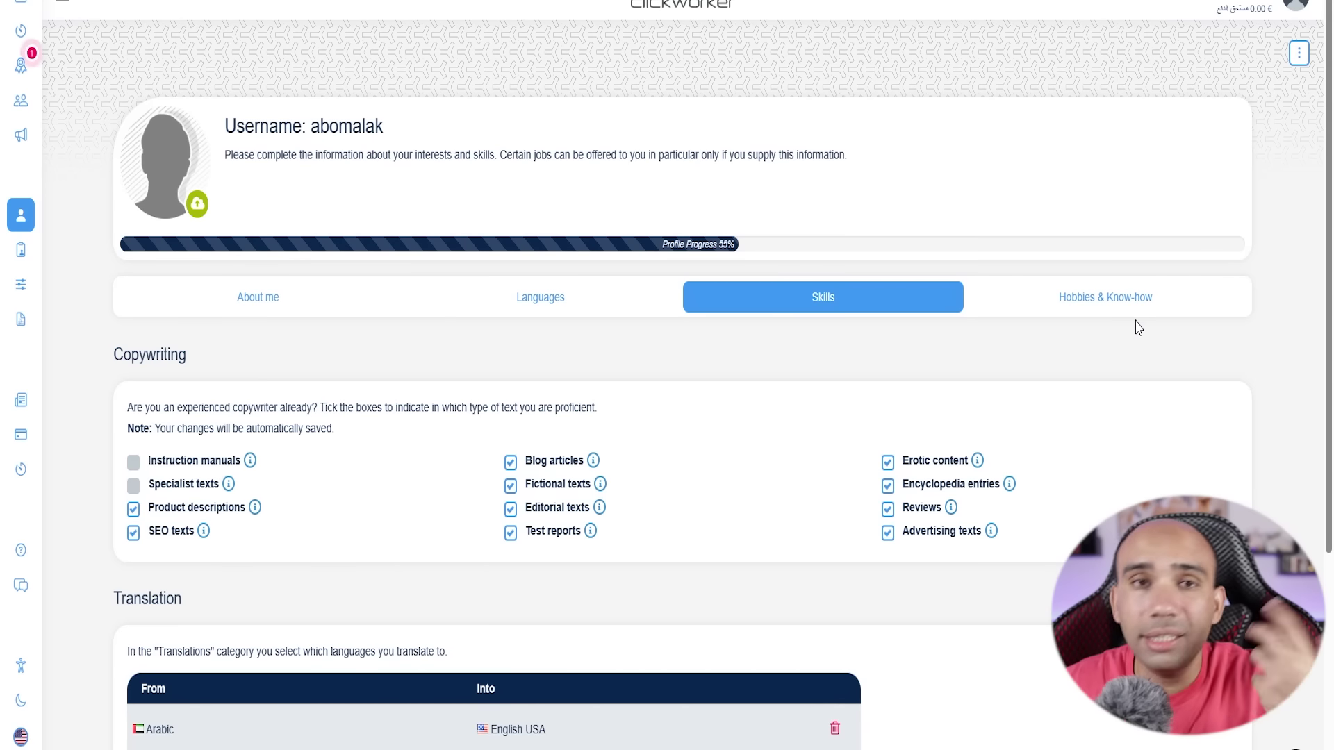
left_click(1070, 291)
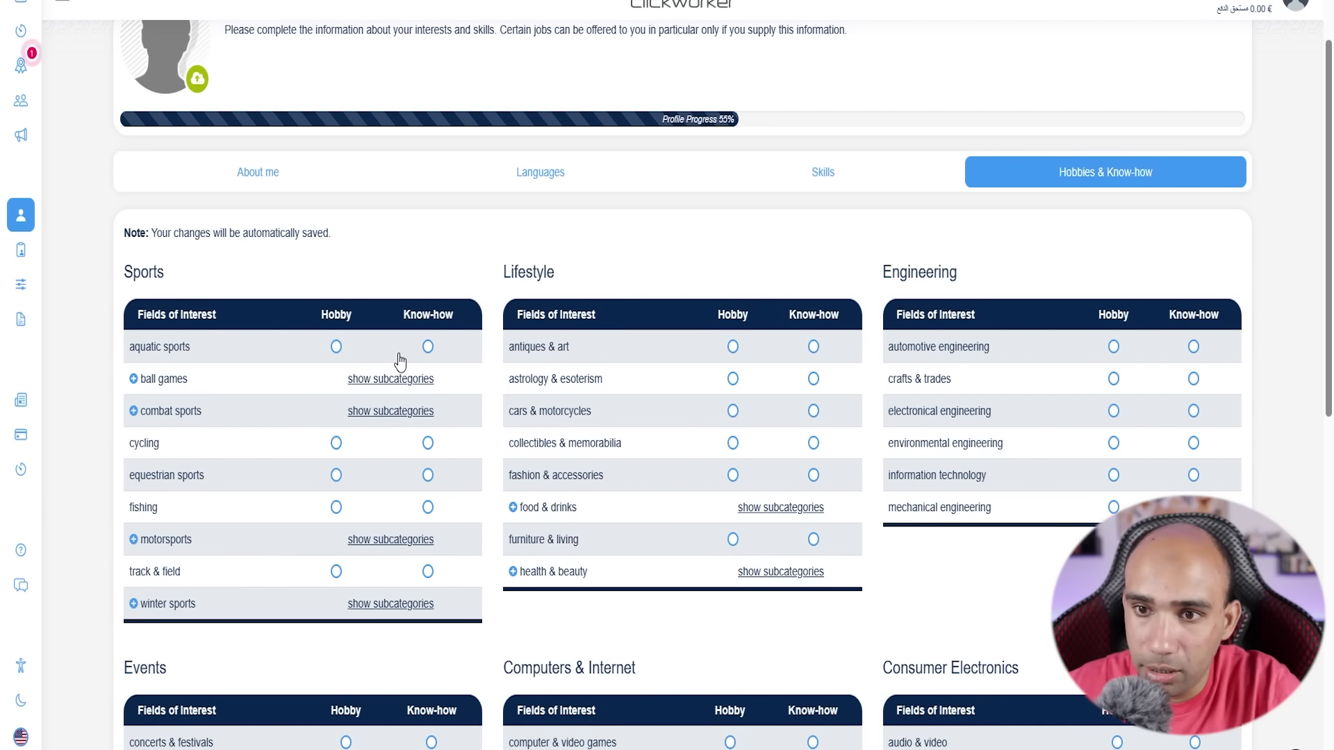
left_click(134, 380)
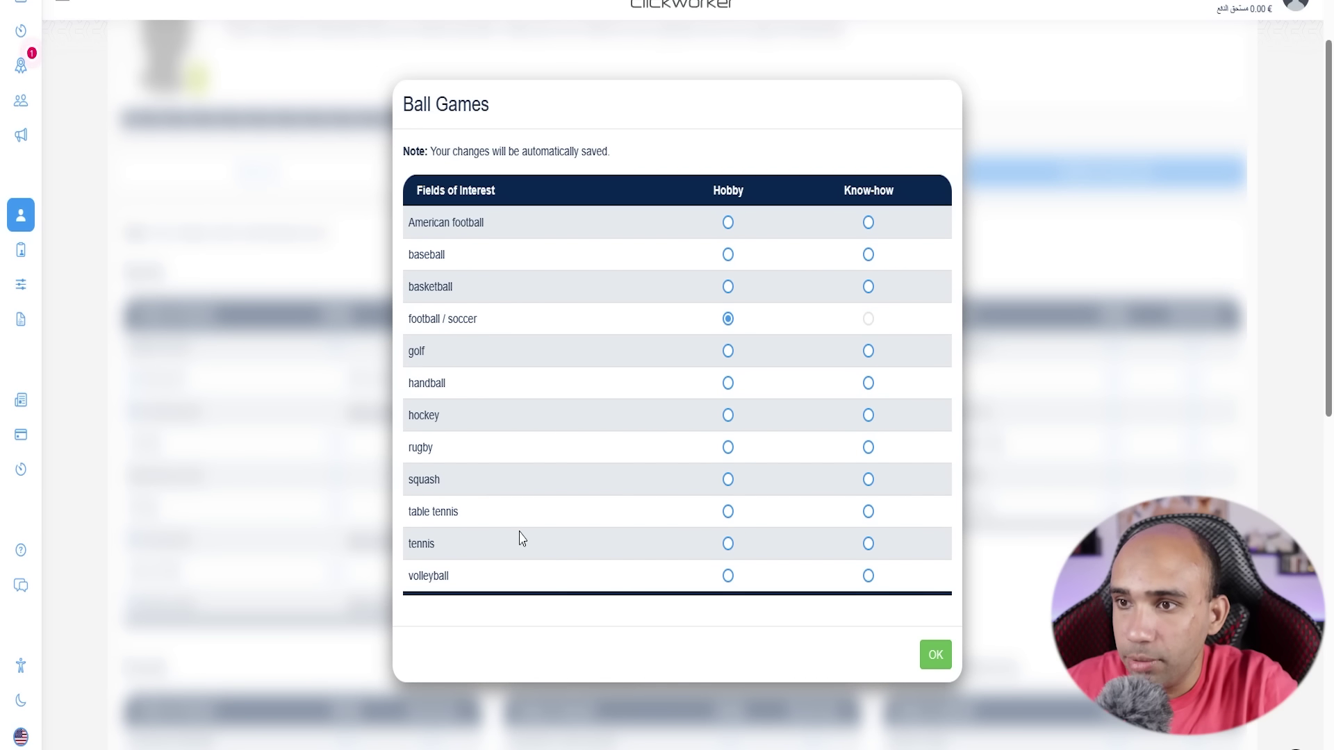
left_click(868, 222)
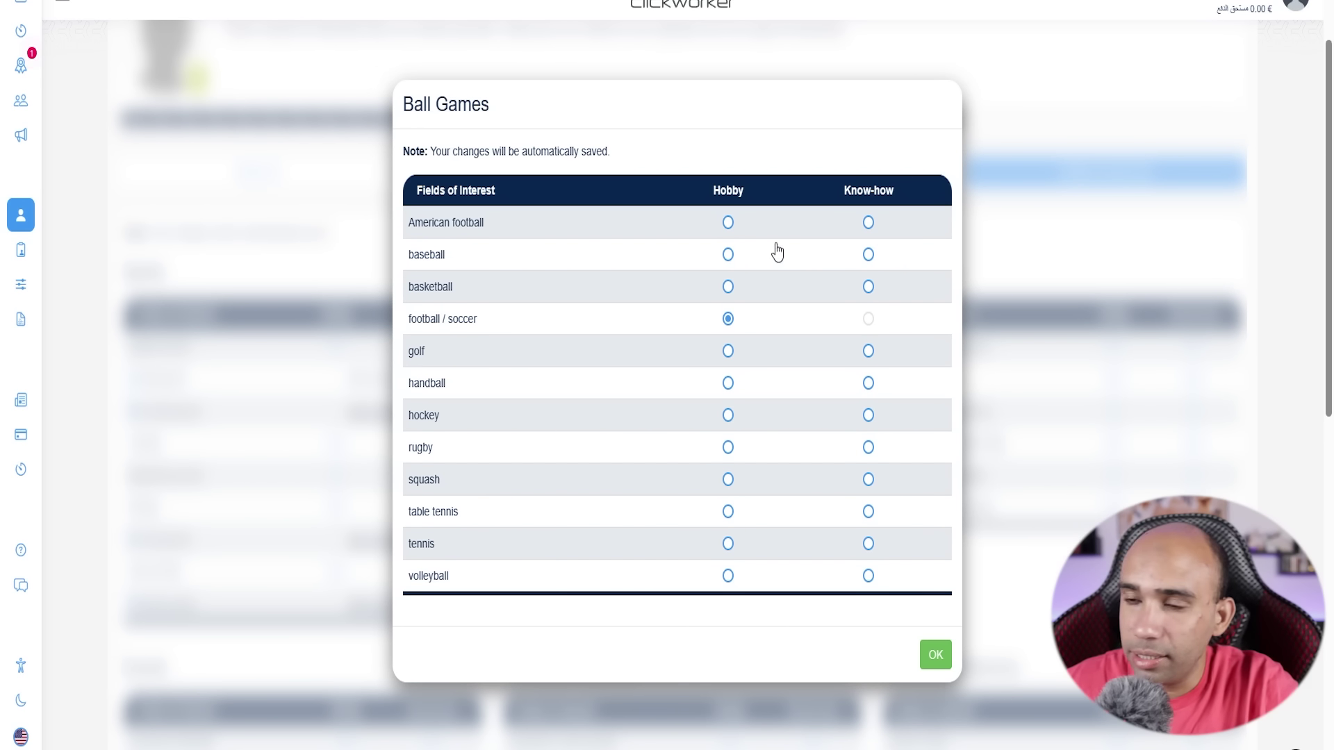
left_click(868, 287)
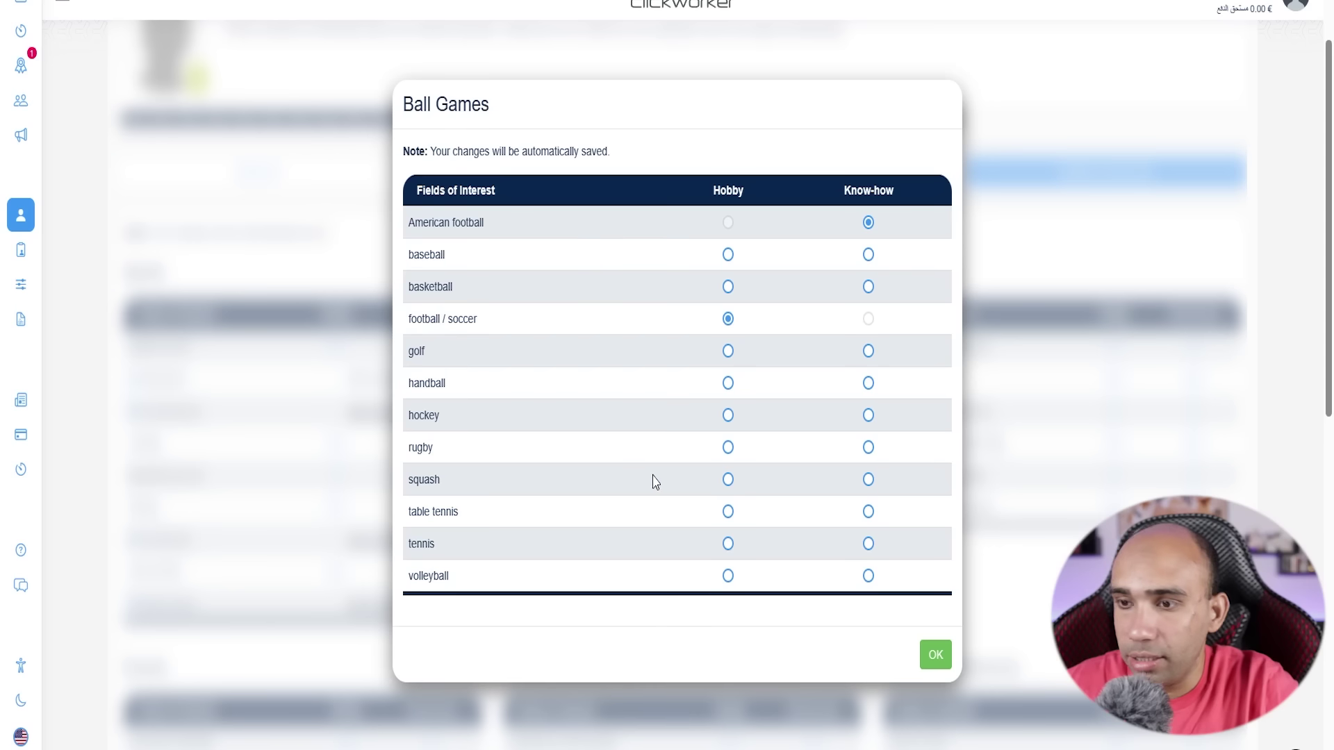
left_click(728, 383)
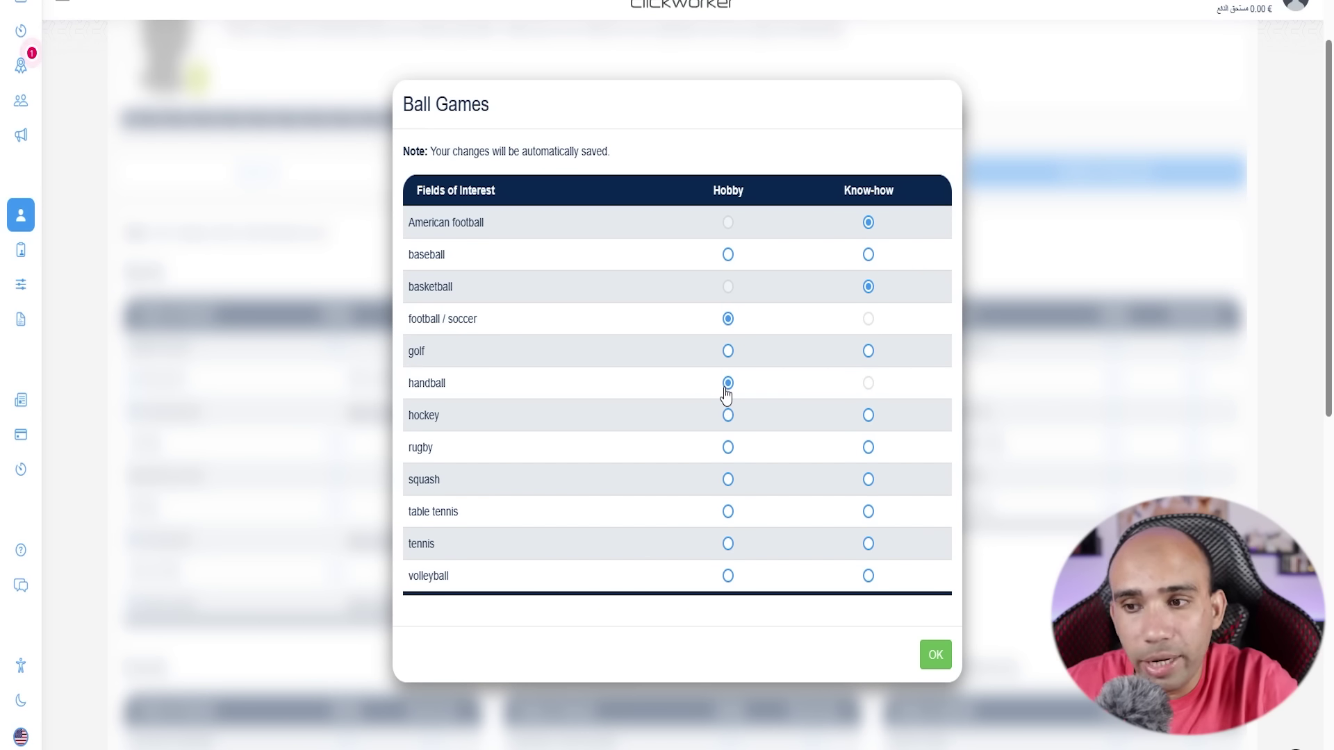
left_click(727, 544)
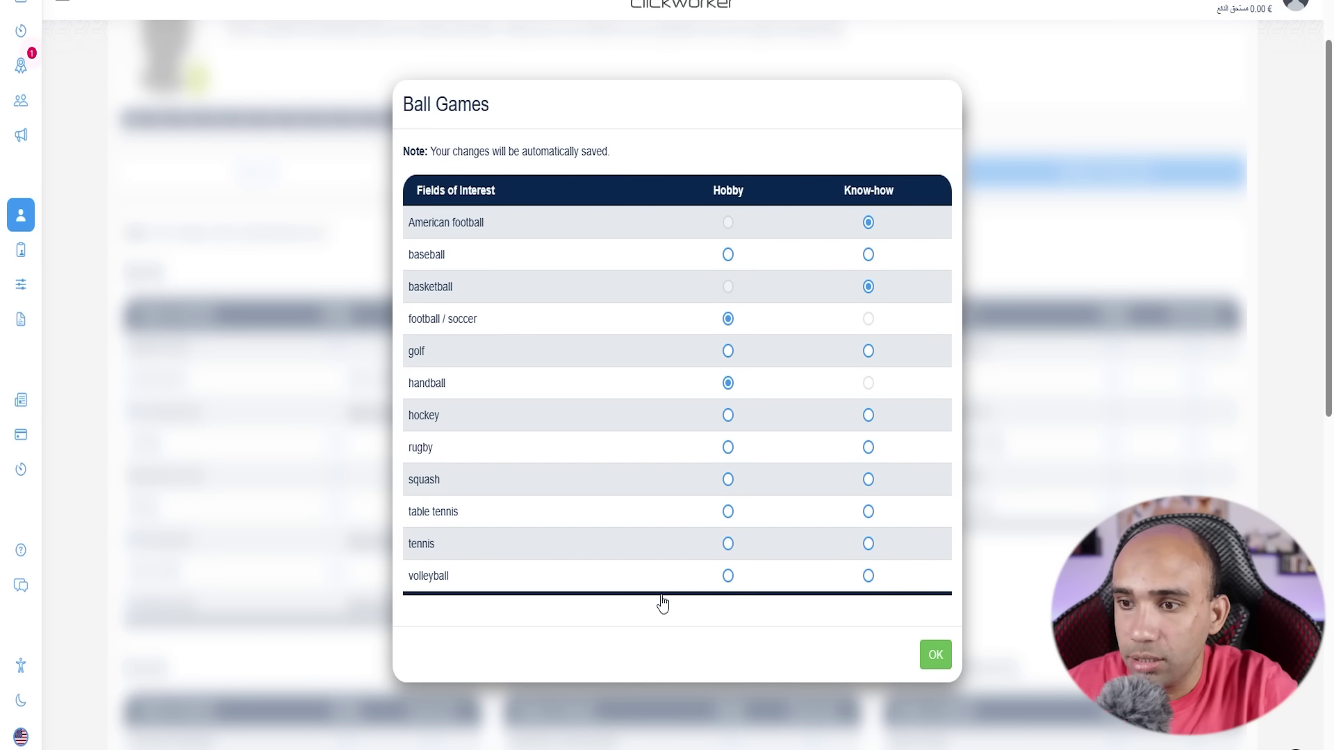
left_click(868, 576)
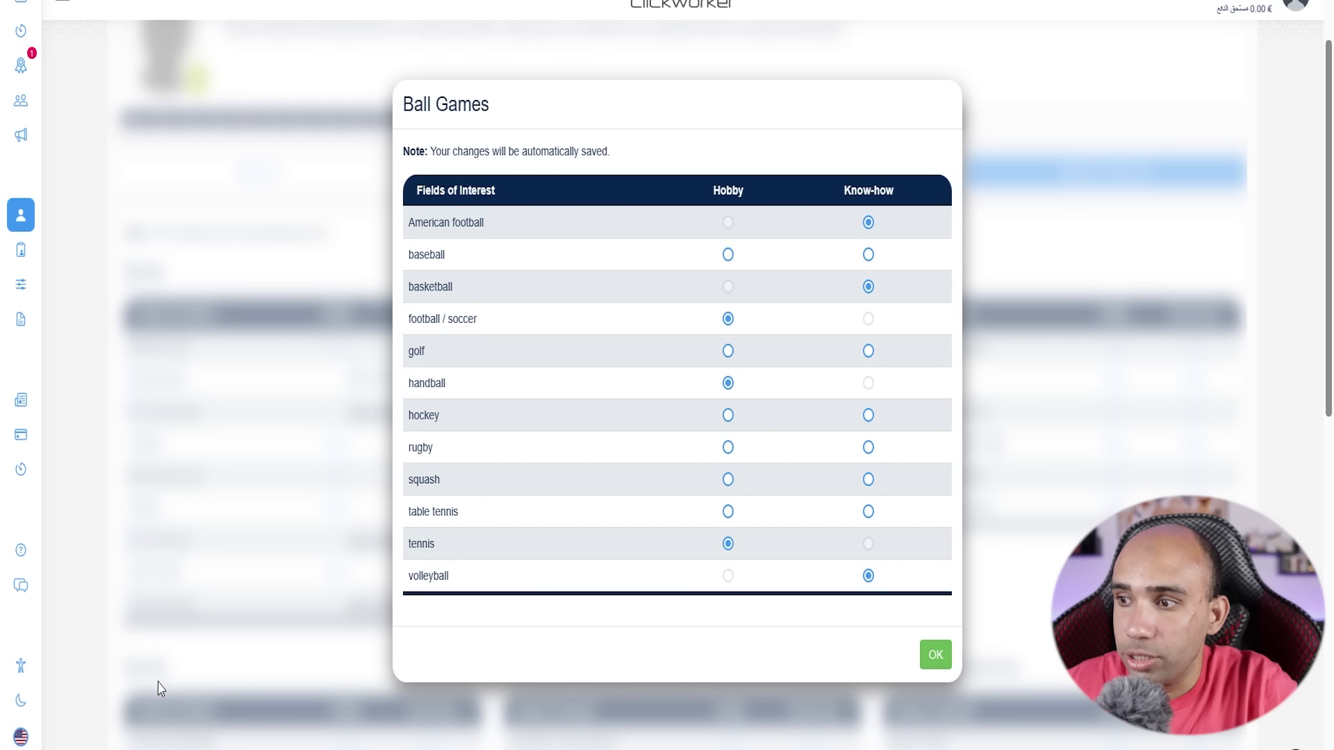
left_click(861, 480)
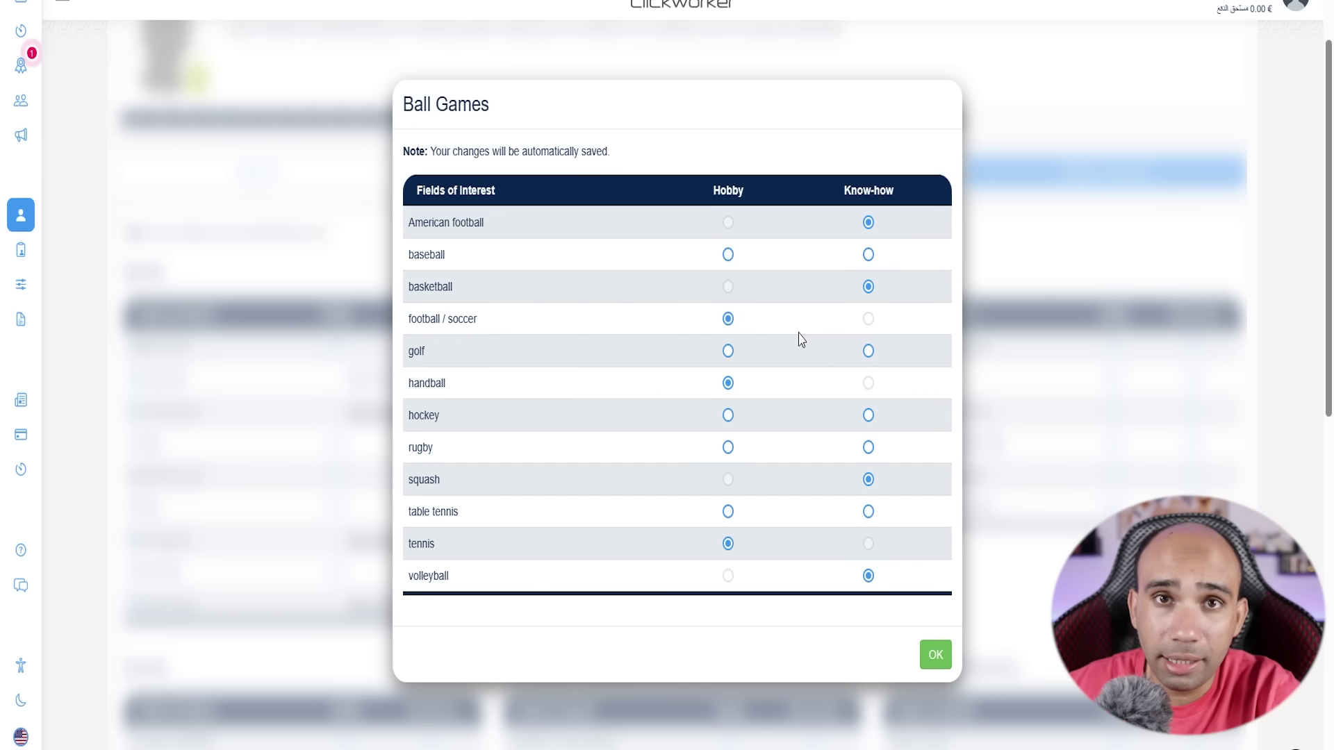
left_click(935, 654)
Look through the hobby and know-how categories from Sports down to Tourism and Adult Content
scroll(605, 535, "down", 4)
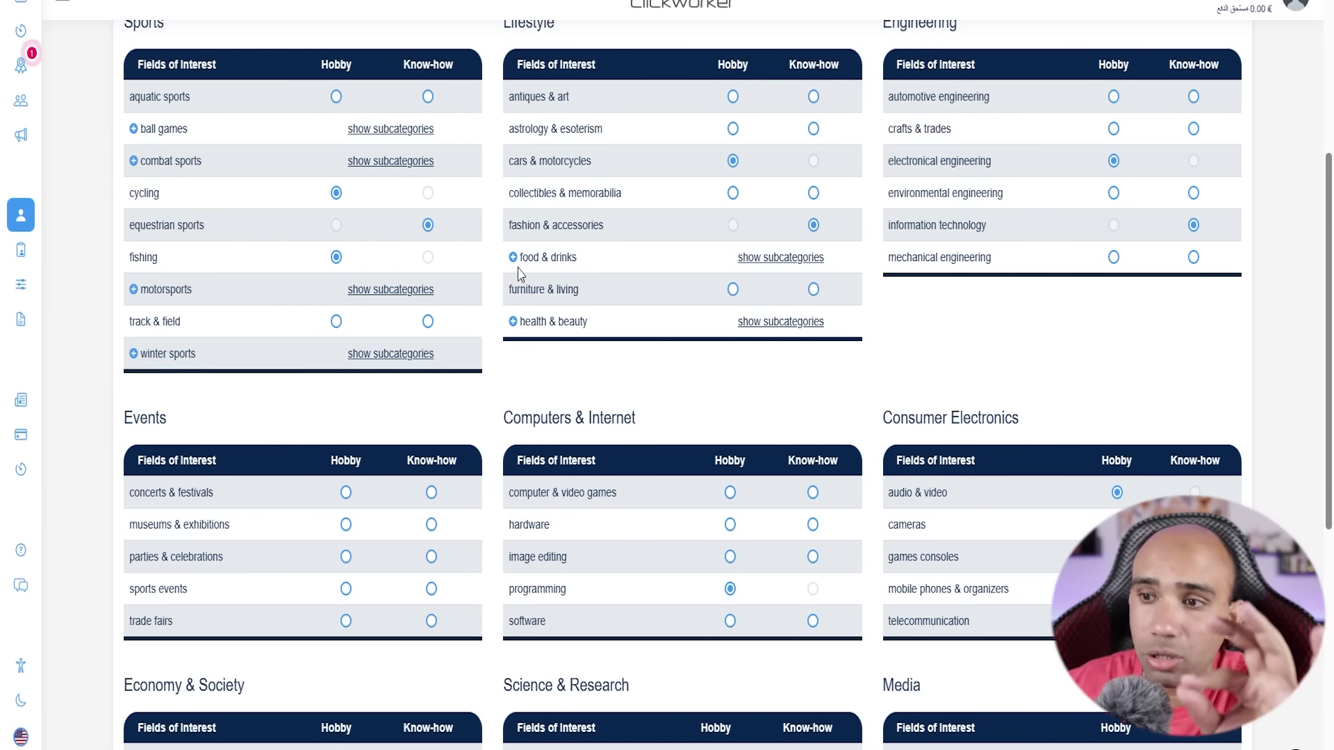
scroll(521, 292, "down", 7)
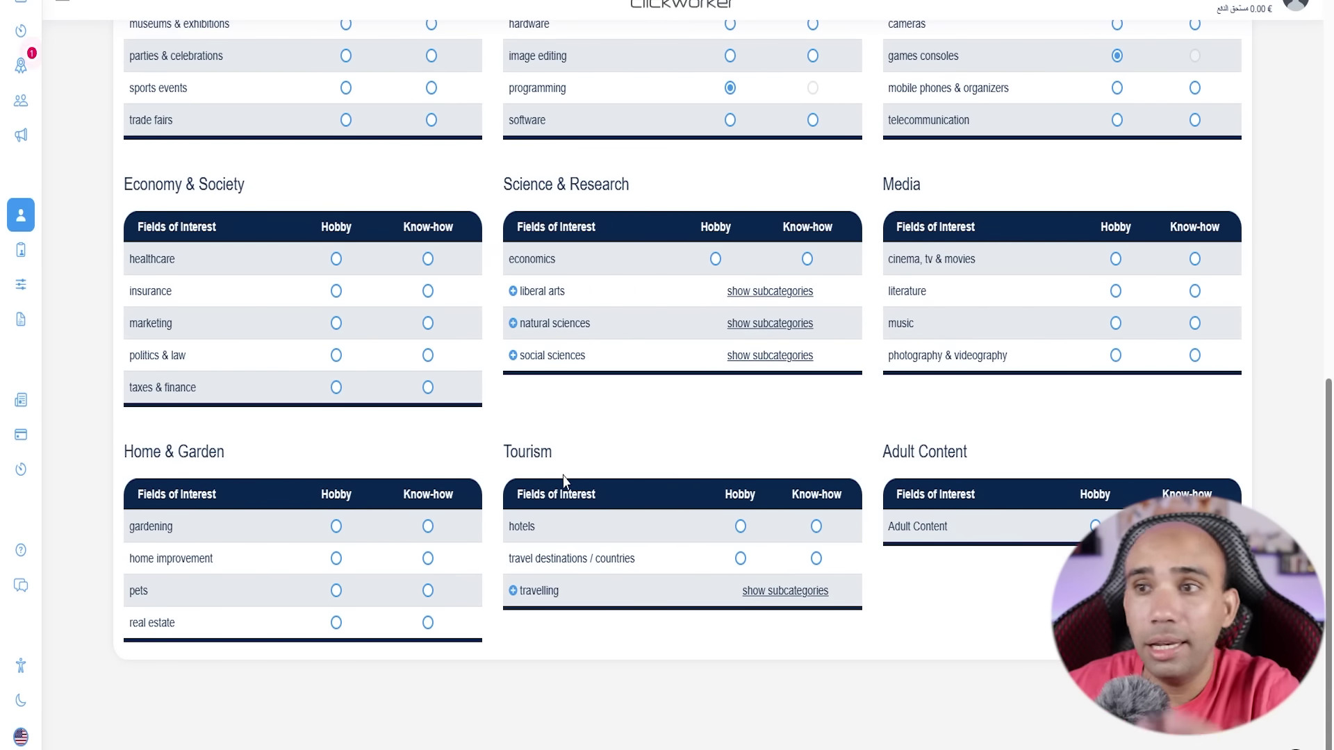
scroll(564, 480, "up", 7)
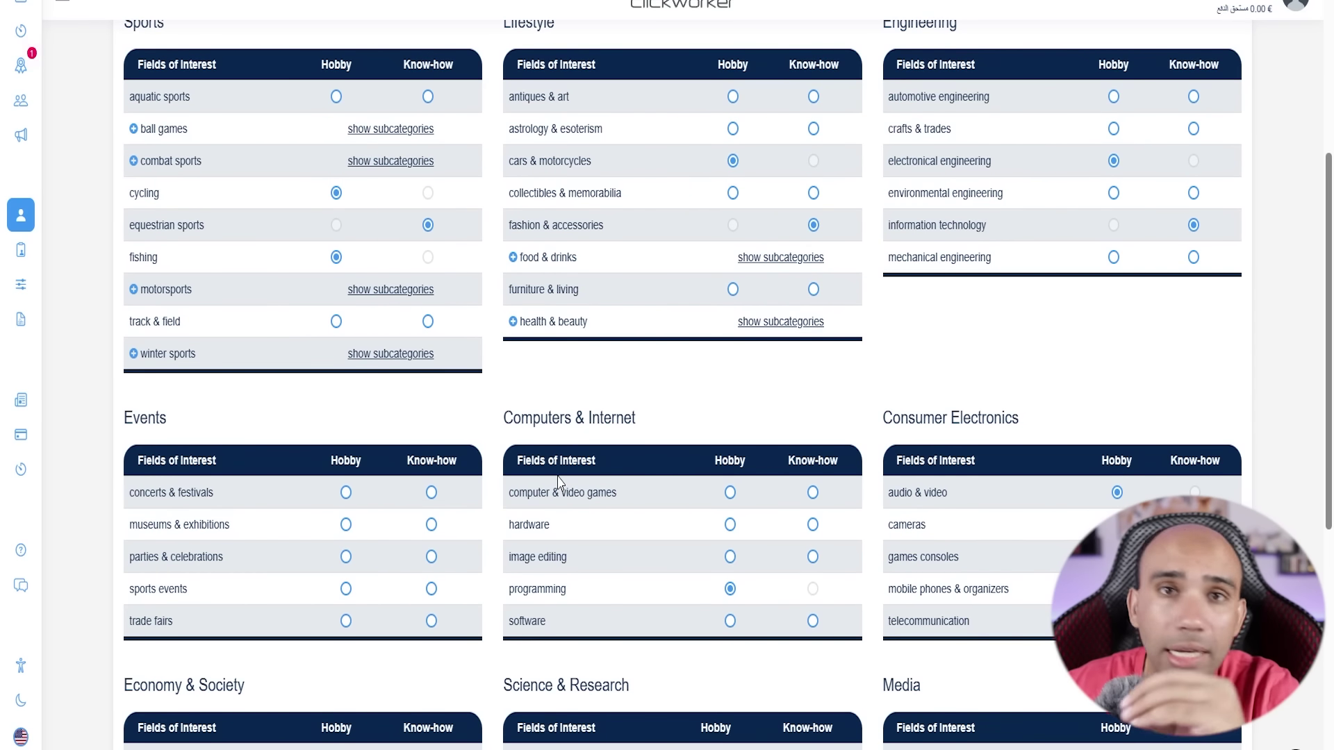
scroll(558, 479, "down", 5)
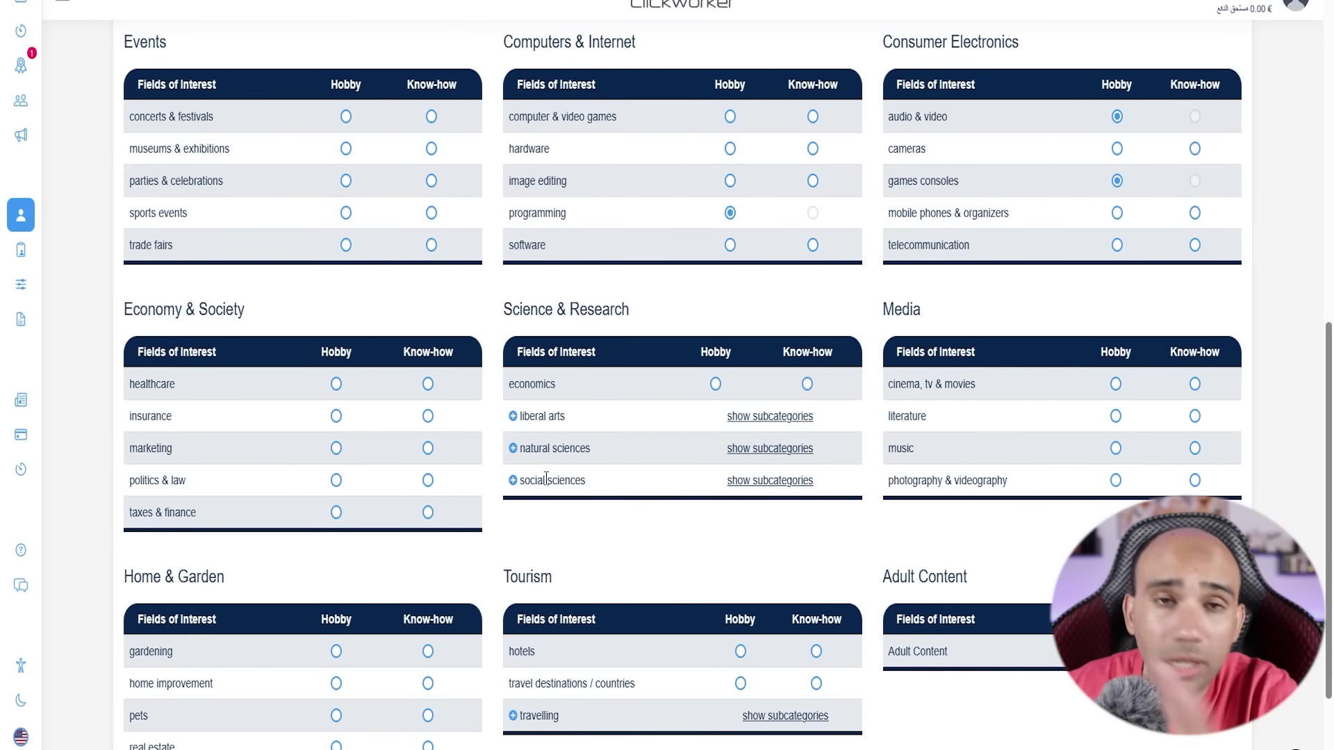
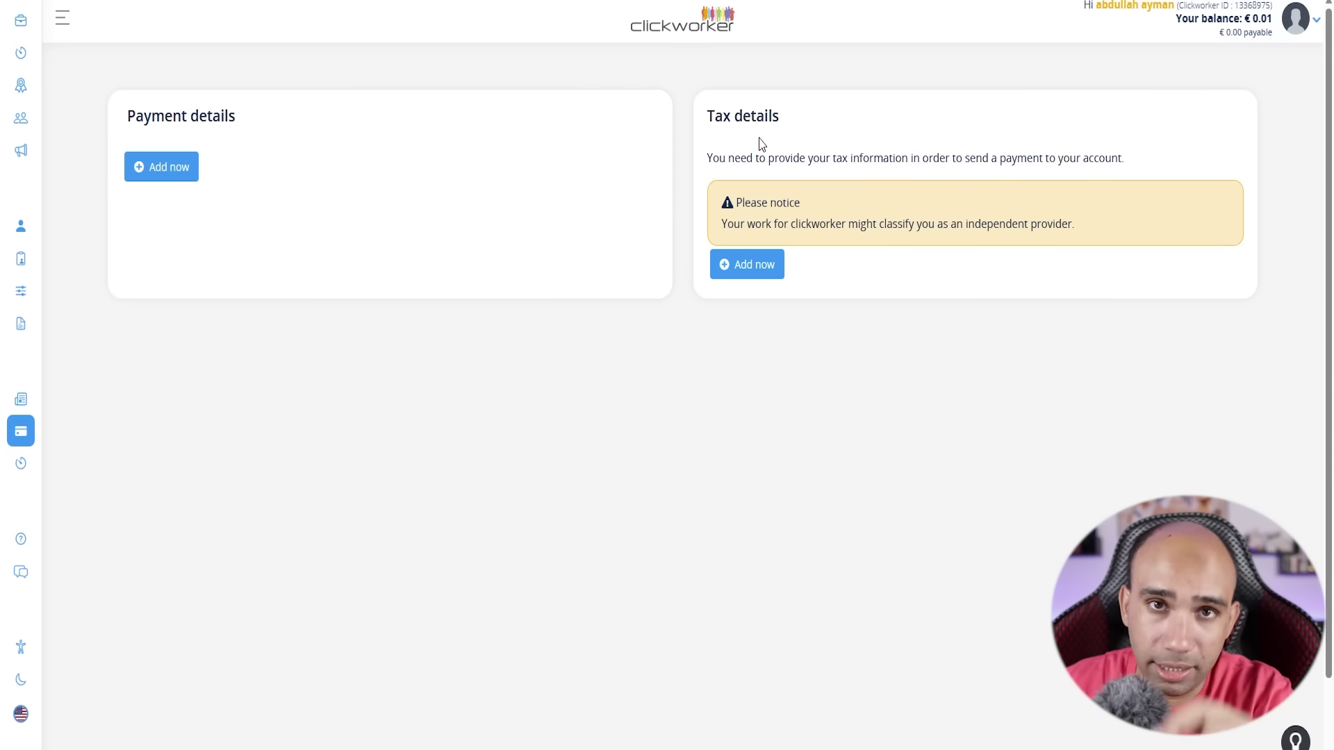
View the Payoneer payout option, return to the overview, and save the tax declaration of not being tax resident in the US or EU
left_click(177, 176)
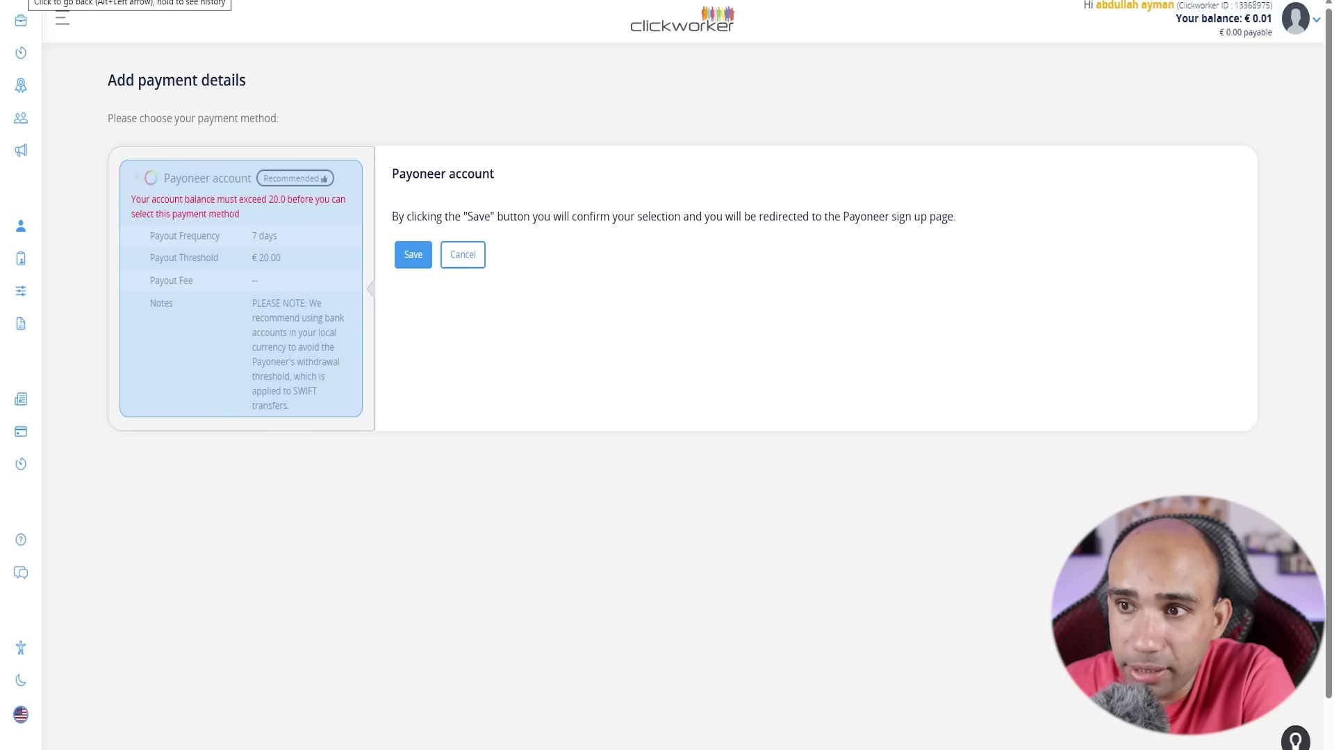
left_click(17, 2)
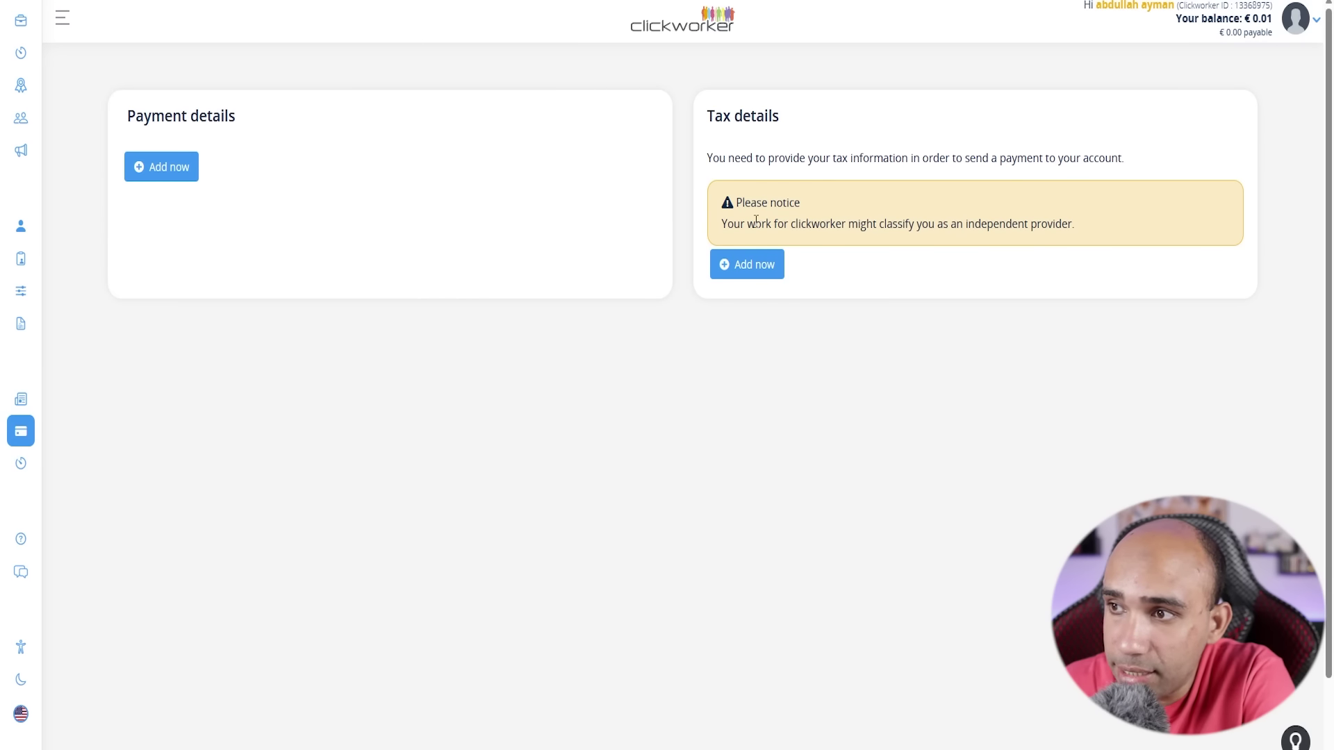
left_click(747, 264)
left_click(386, 145)
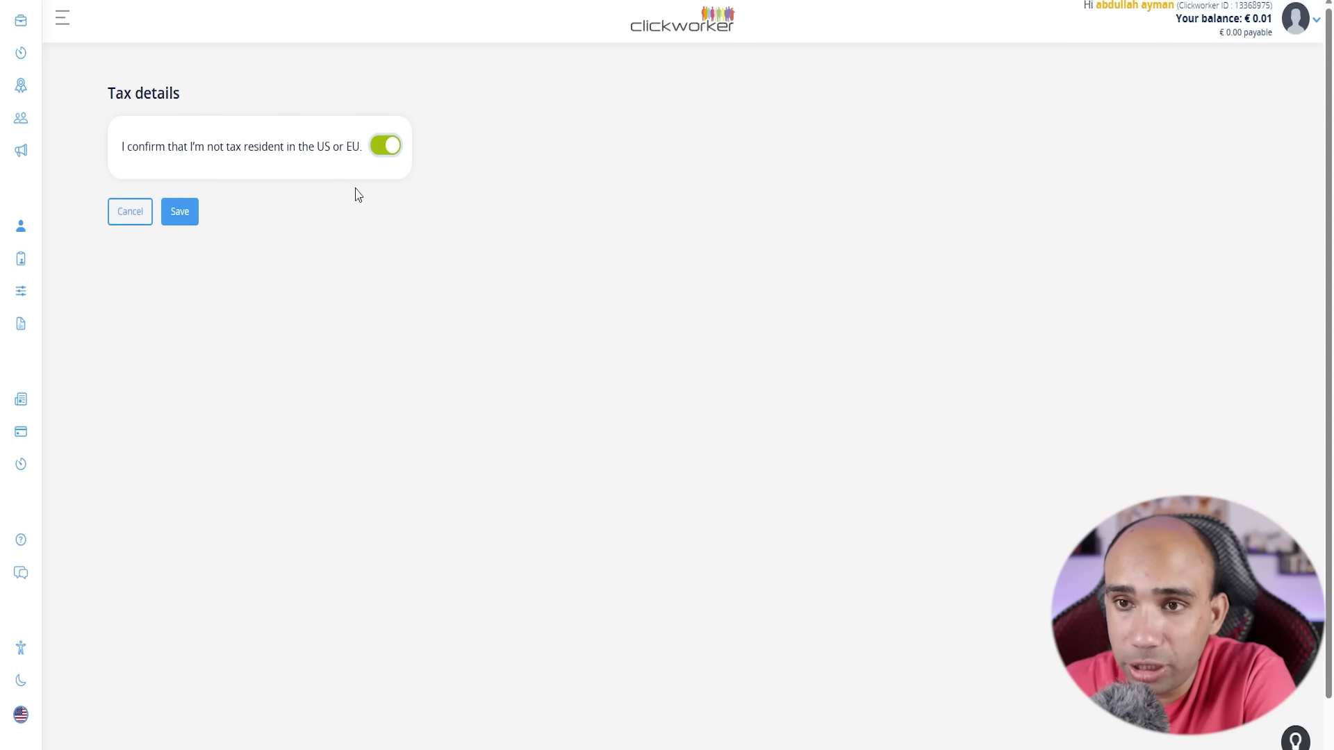
left_click(179, 220)
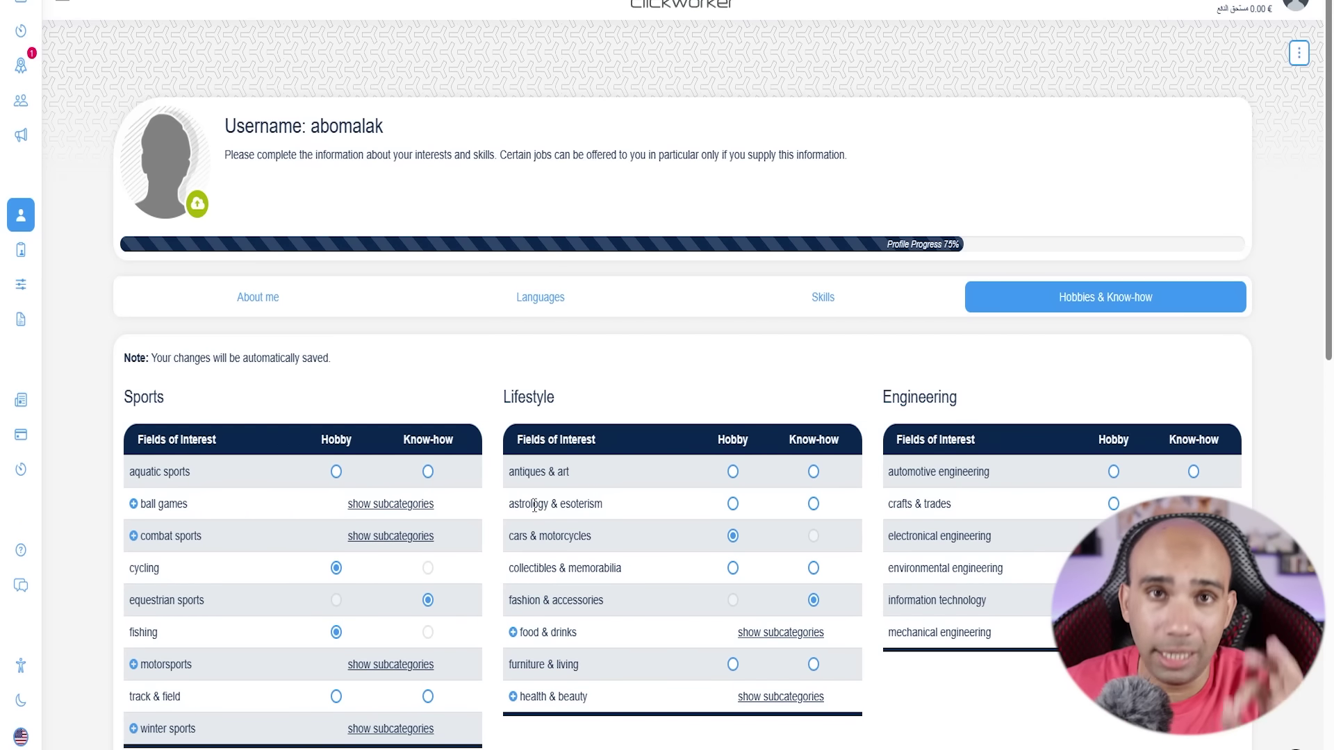
Start the Unlock exclusive projects (UHRS) assessment and open its live.com registration link in a separate tab
mouse_move(21, 21)
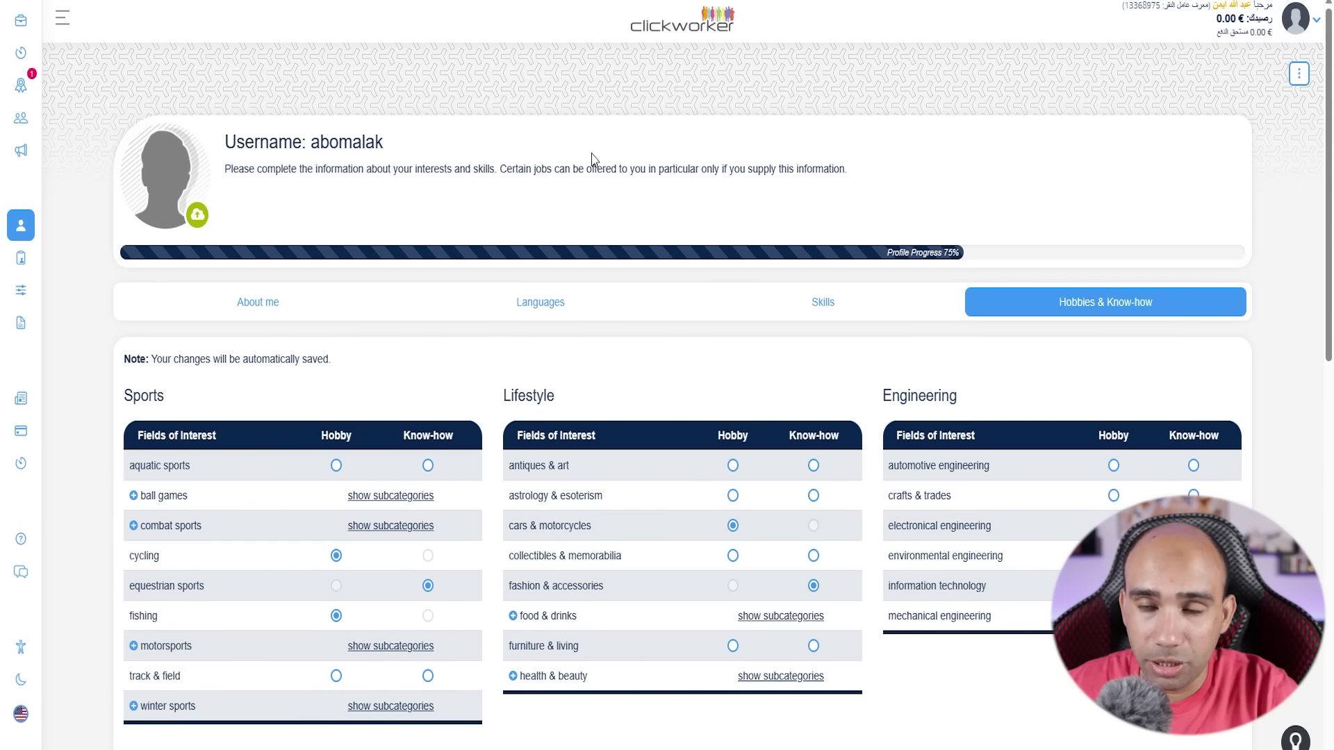
mouse_move(28, 84)
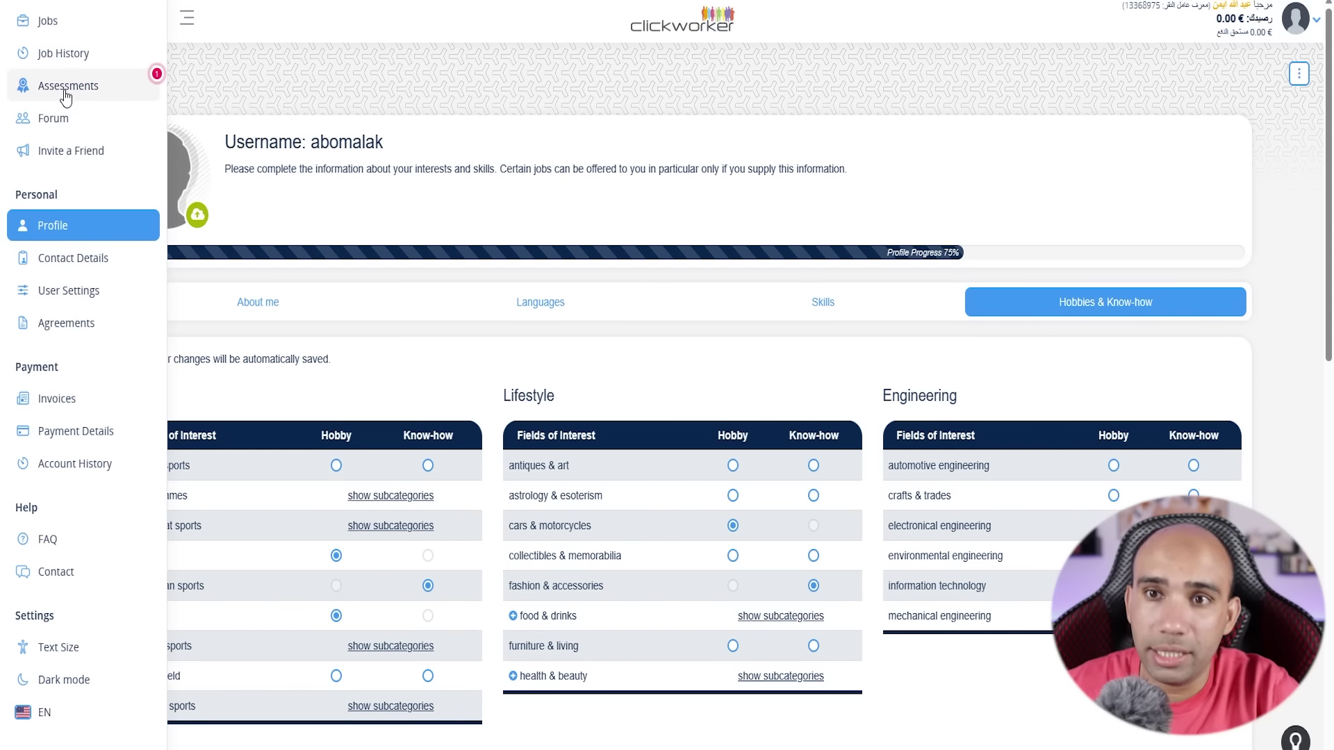
left_click(66, 97)
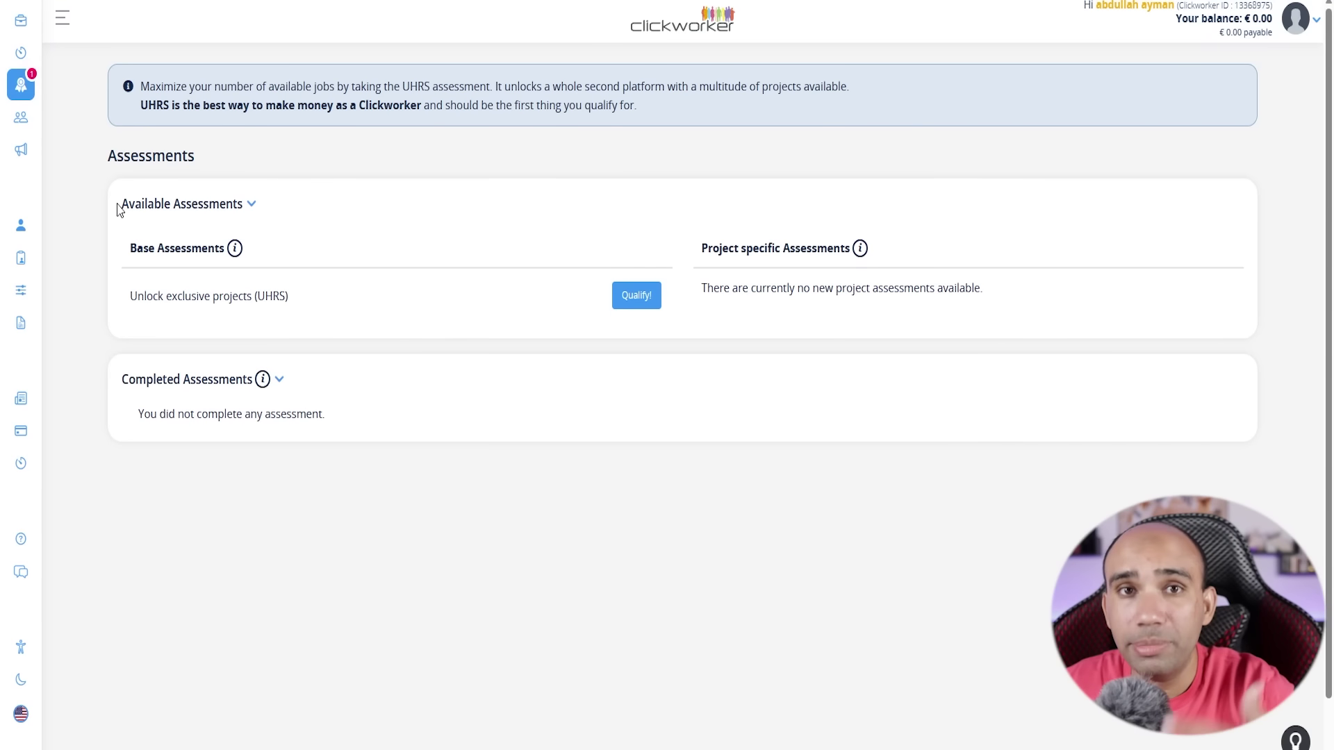
left_click(634, 310)
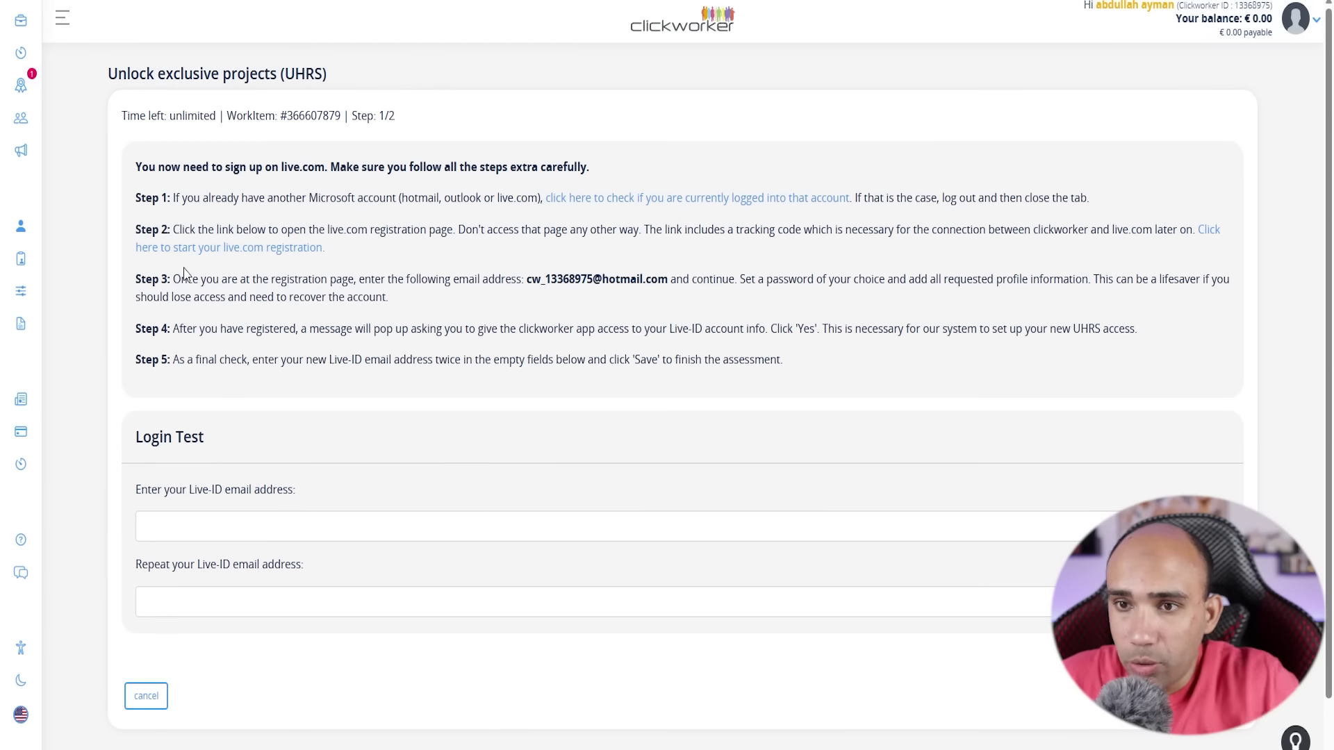
right_click(228, 257)
left_click(261, 262)
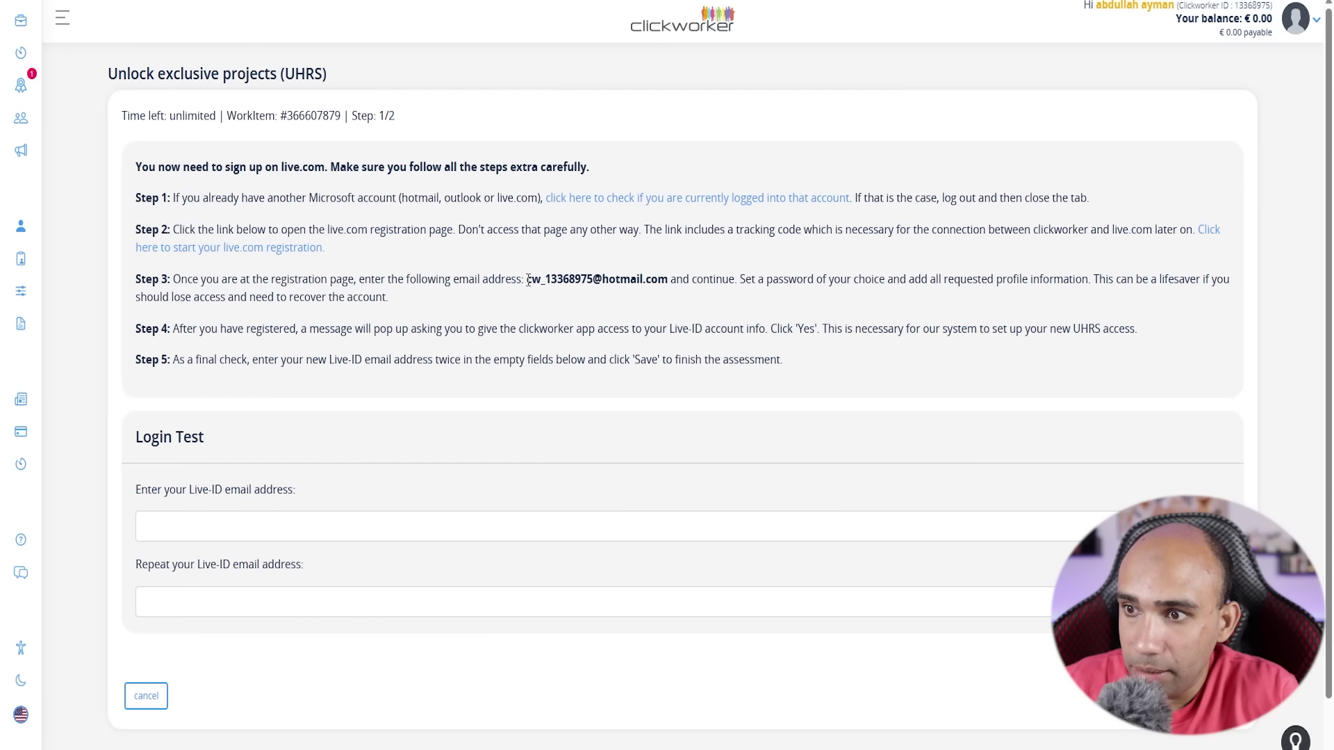
Copy the assigned Hotmail address from the assessment instructions into the Microsoft registration form and submit it
left_click_drag(528, 279, 668, 279)
right_click(624, 280)
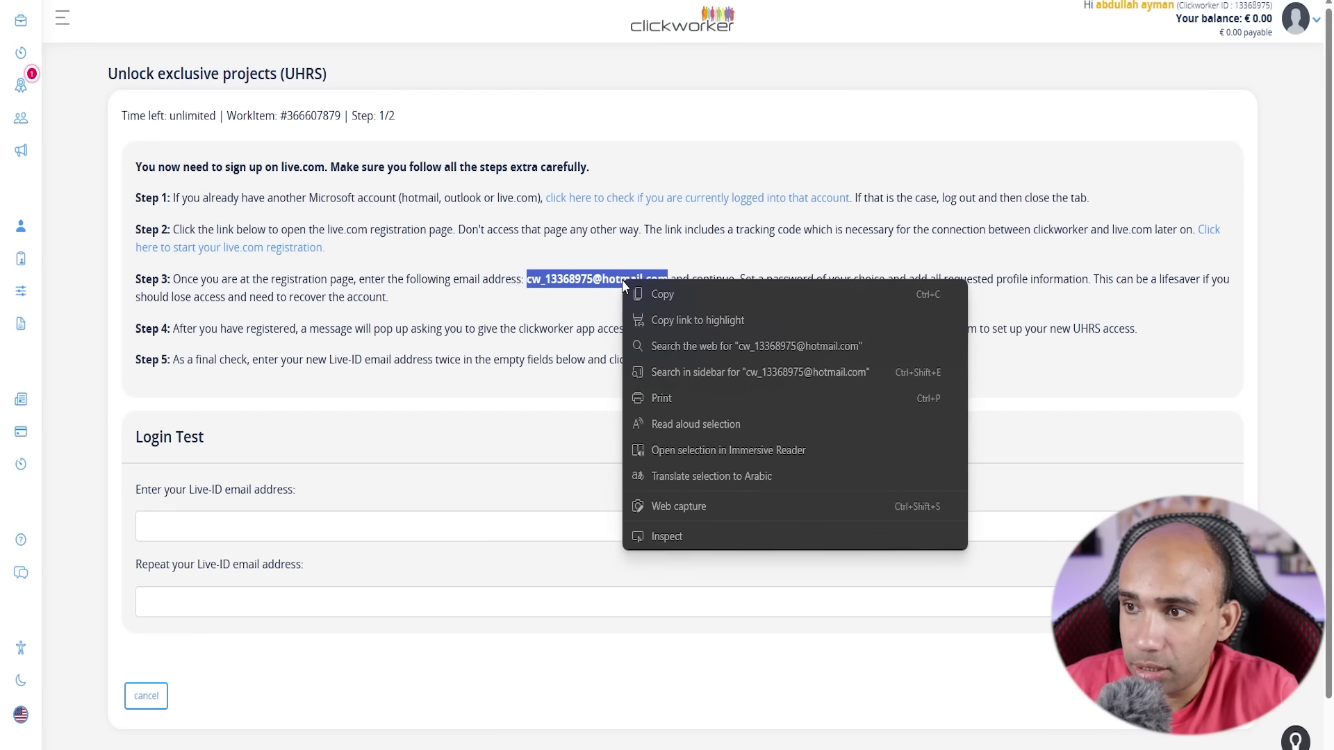
left_click(673, 292)
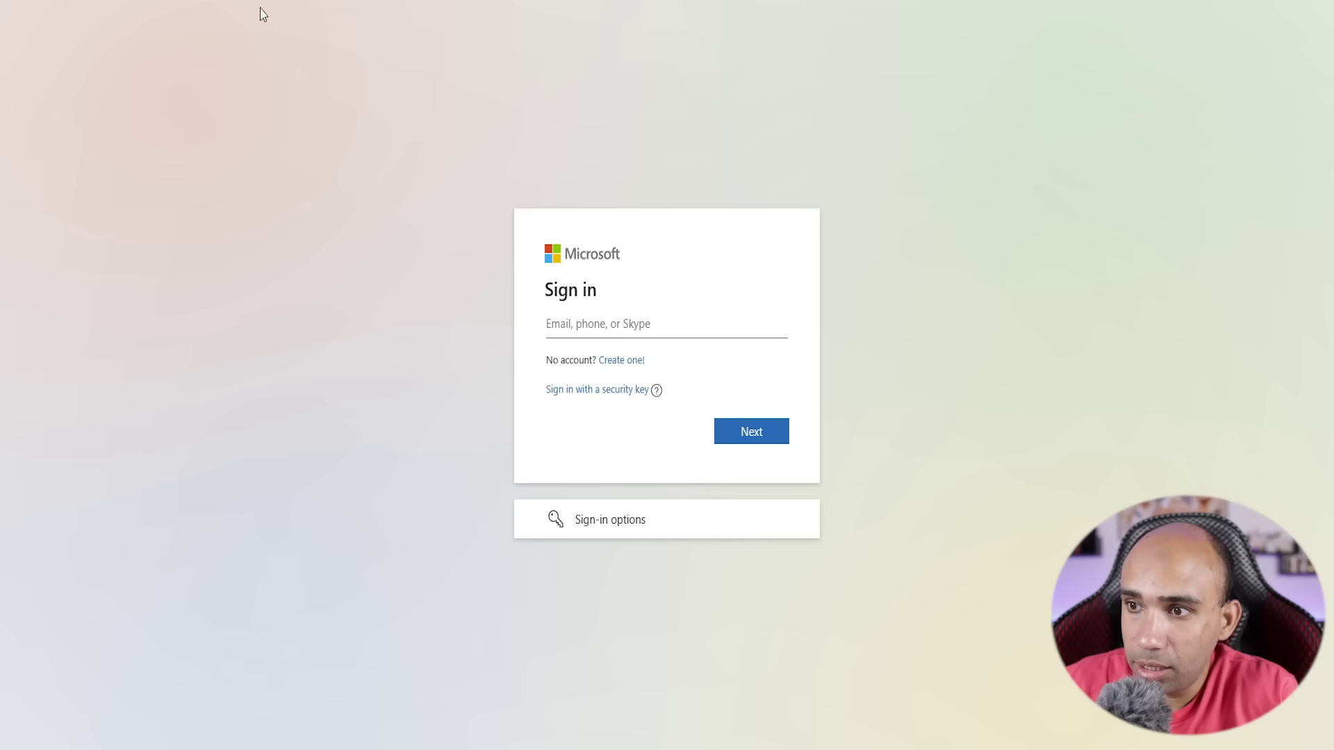
right_click(570, 325)
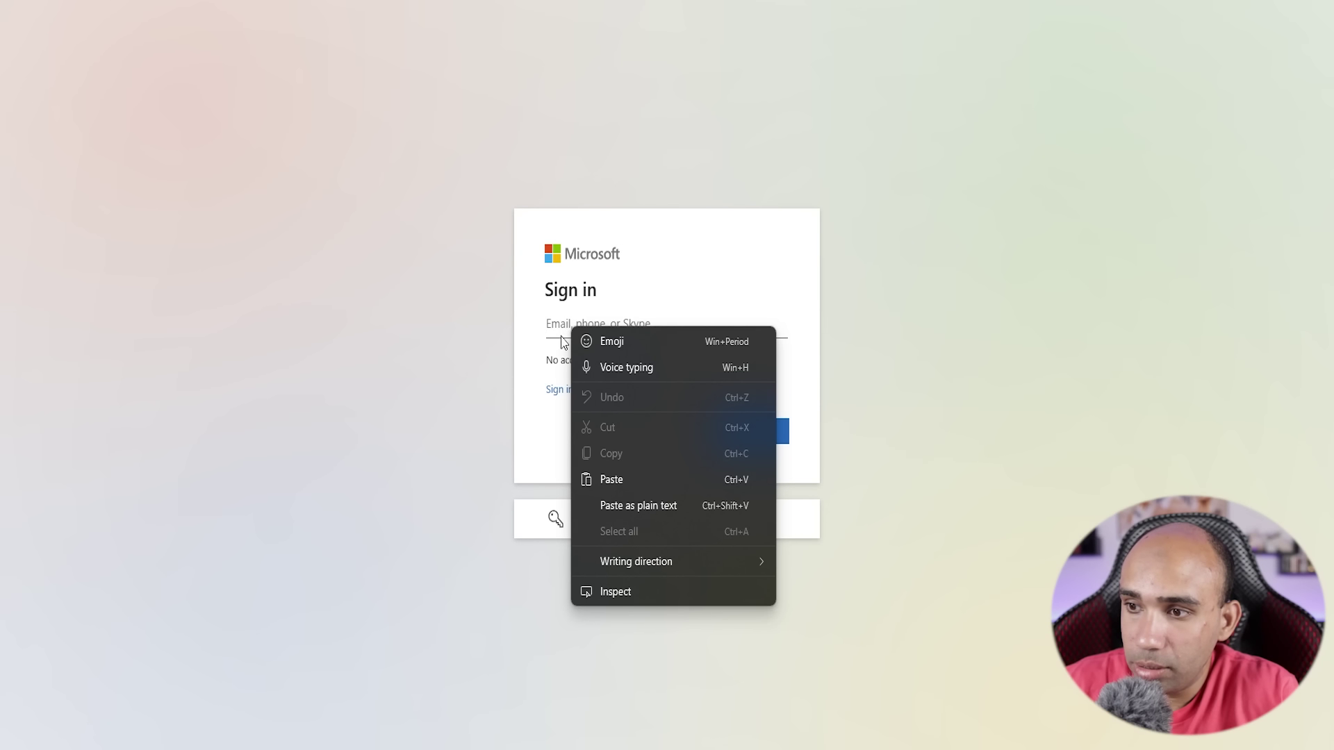
left_click(611, 479)
left_click(448, 403)
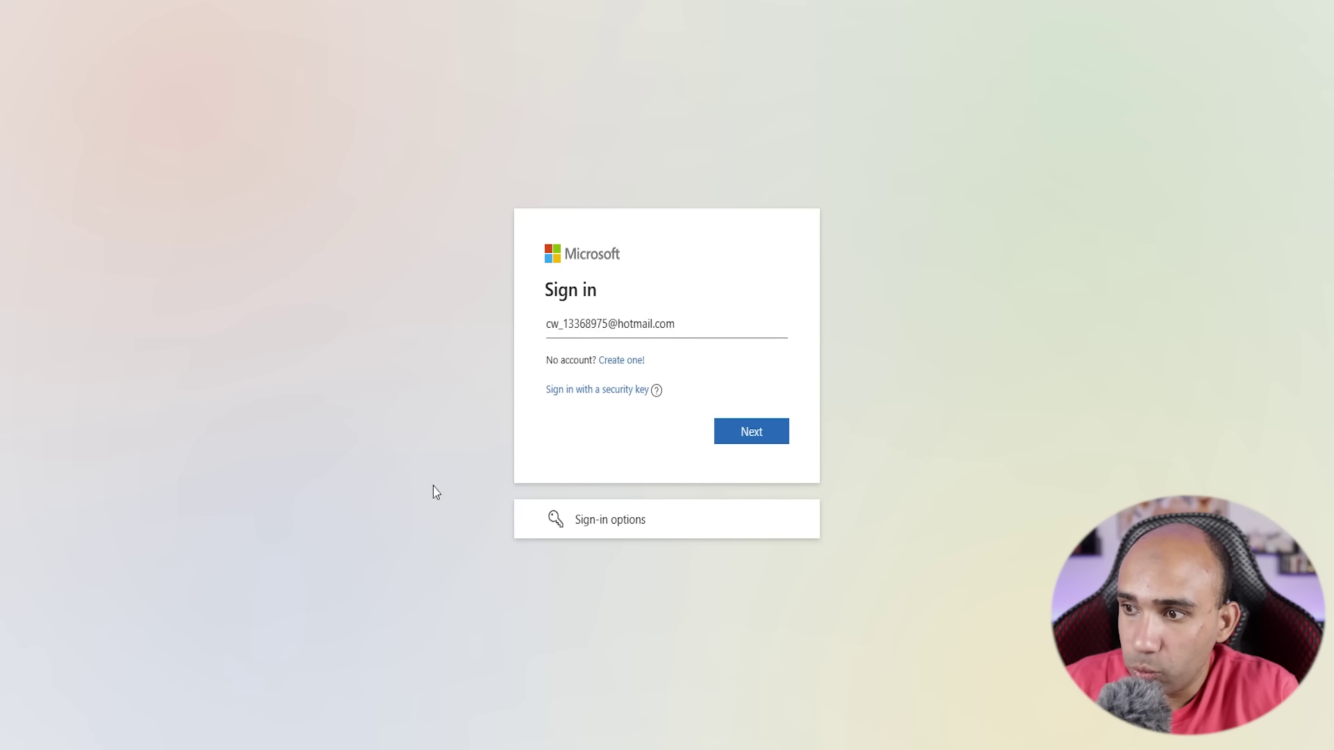
left_click(739, 445)
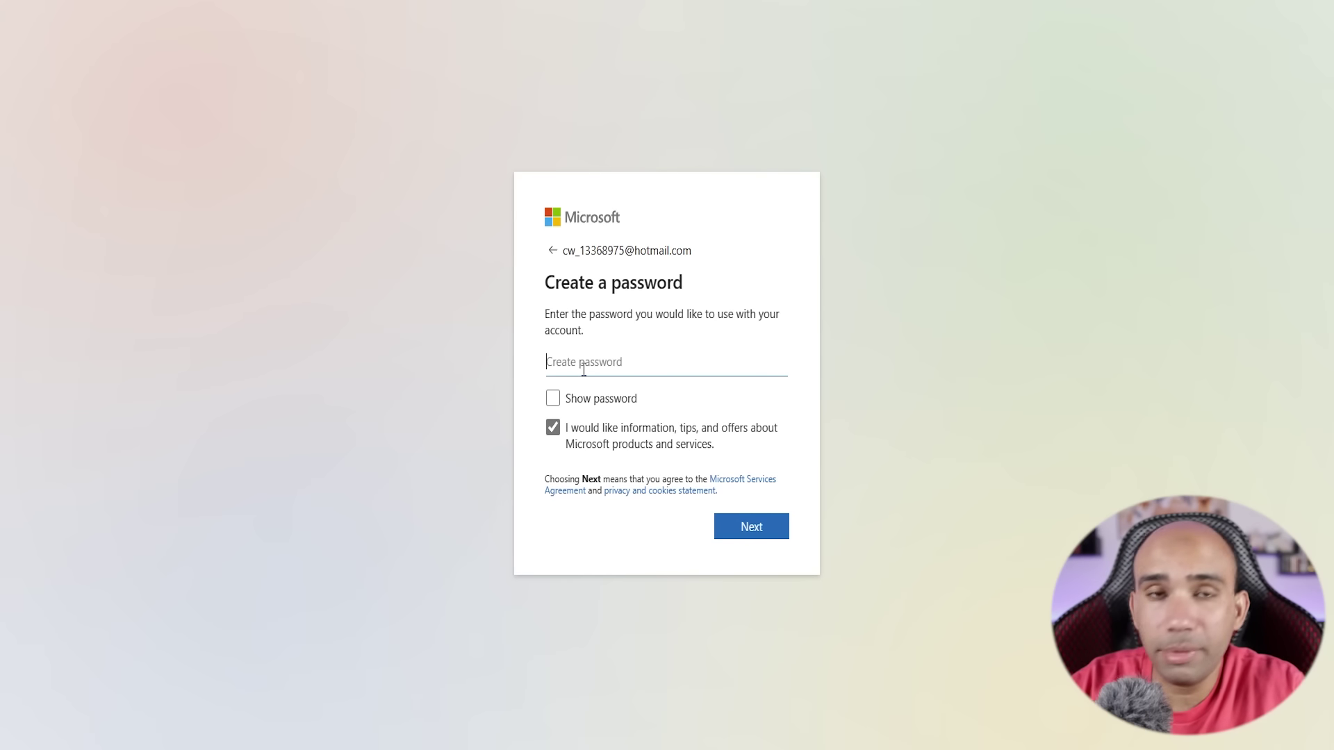
Enter a password for the new Microsoft account and continue the registration
key("ctrl+Tab")
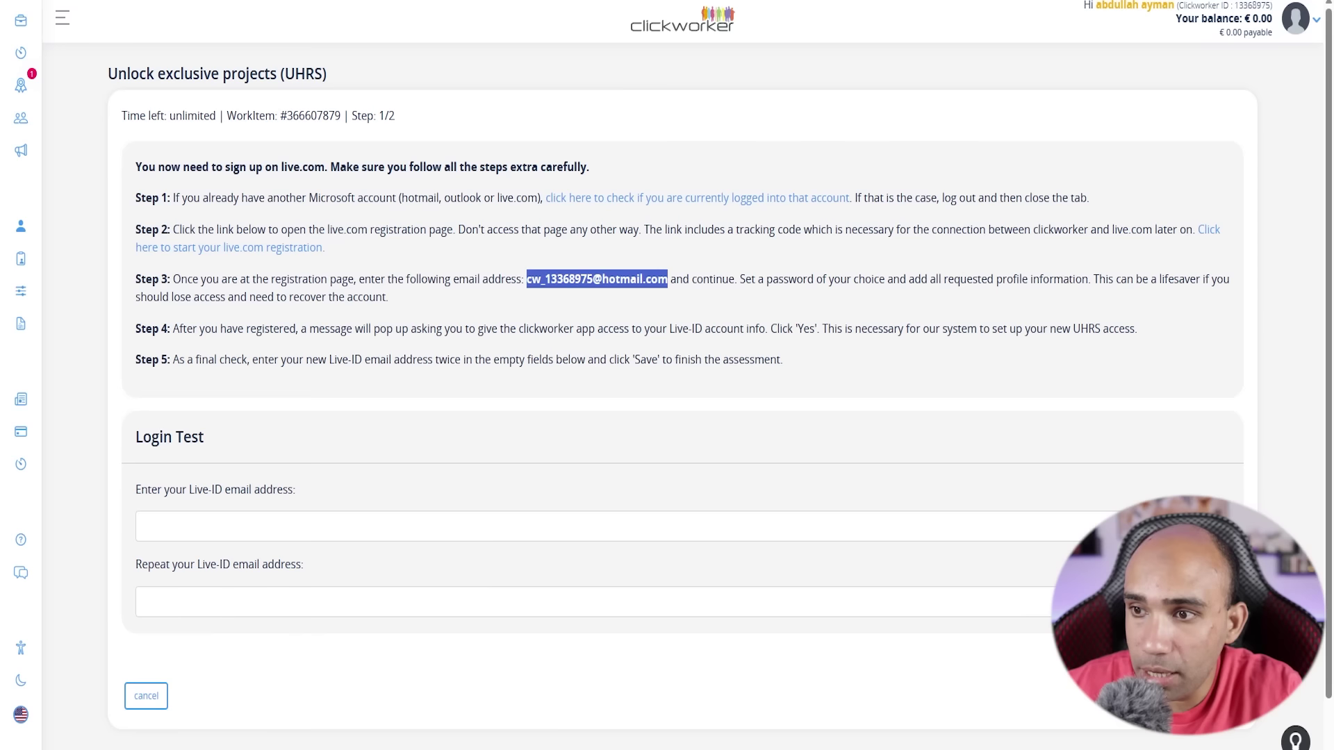
key("ctrl+Tab")
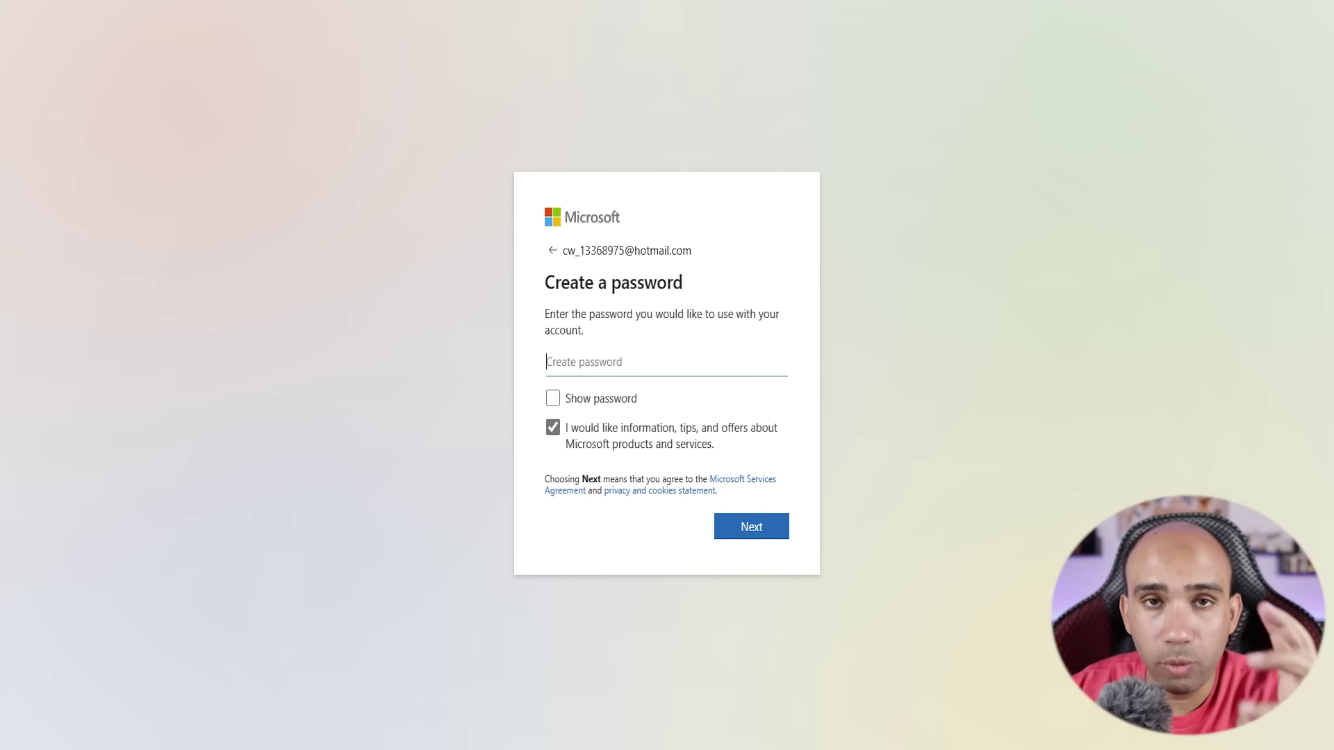
key("ctrl+v")
left_click(746, 538)
Fill in the account holder's first and last name, and grant clickworker.com access to the account's email addresses
left_click(599, 440)
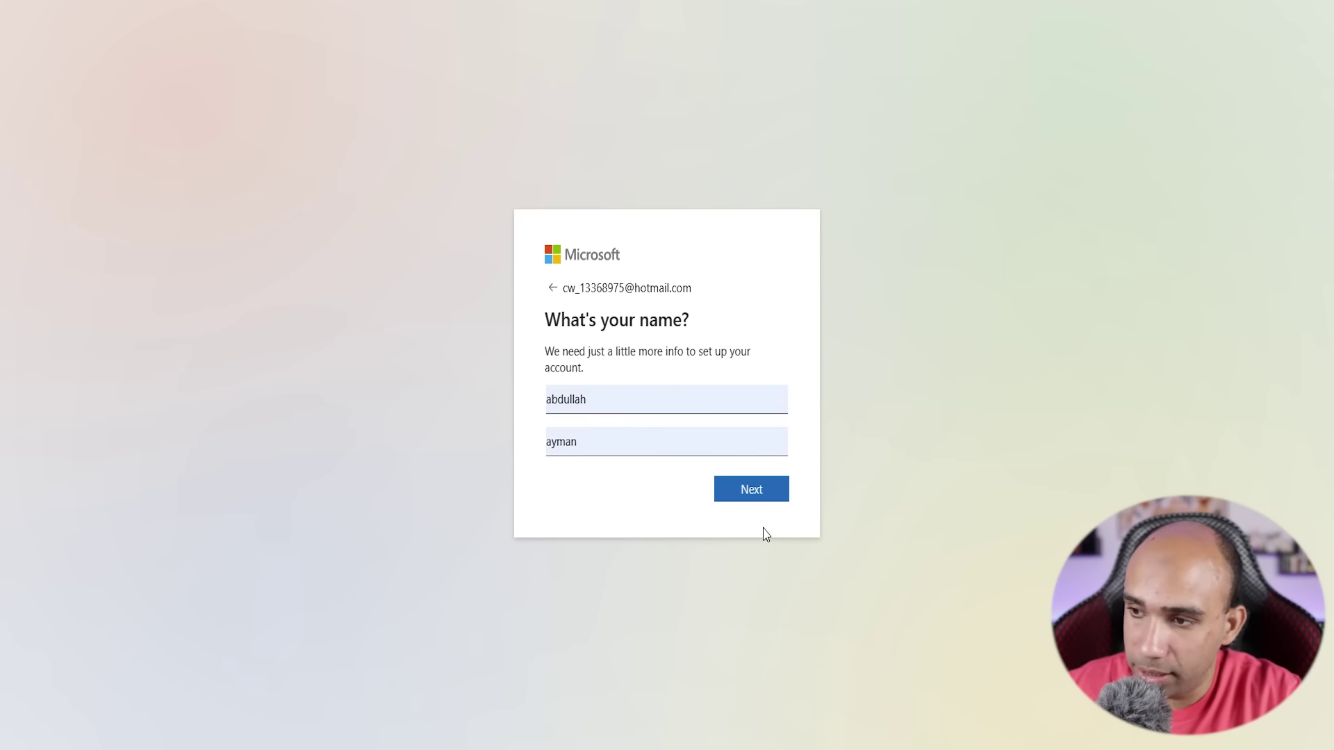
left_click(757, 499)
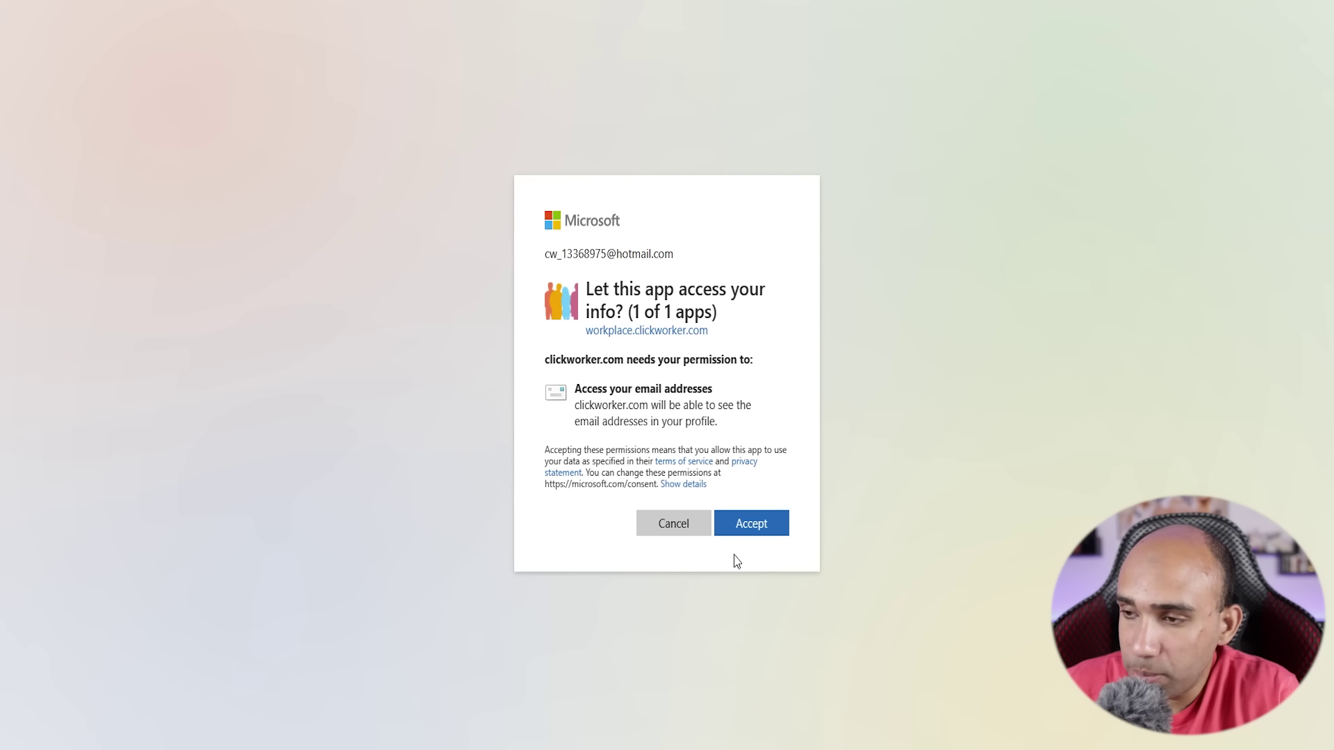
left_click(751, 525)
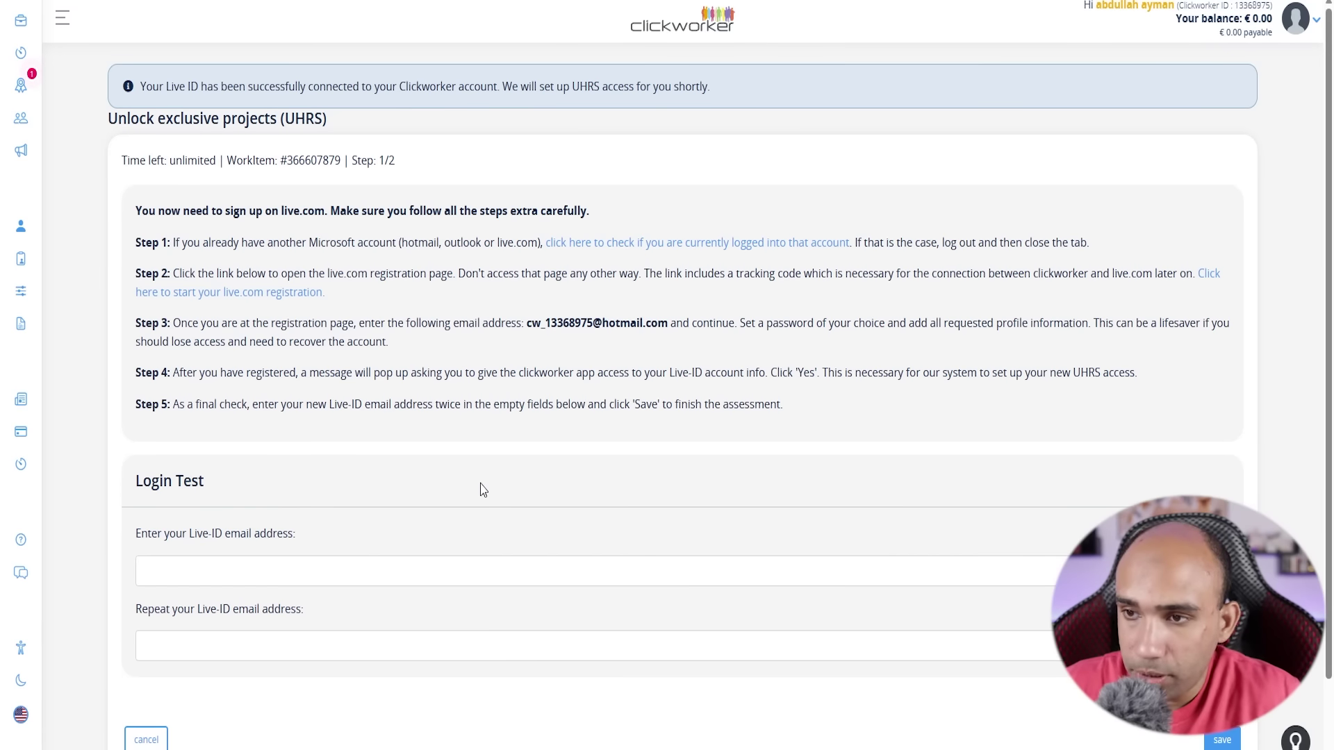
scroll(452, 501, "down", 2)
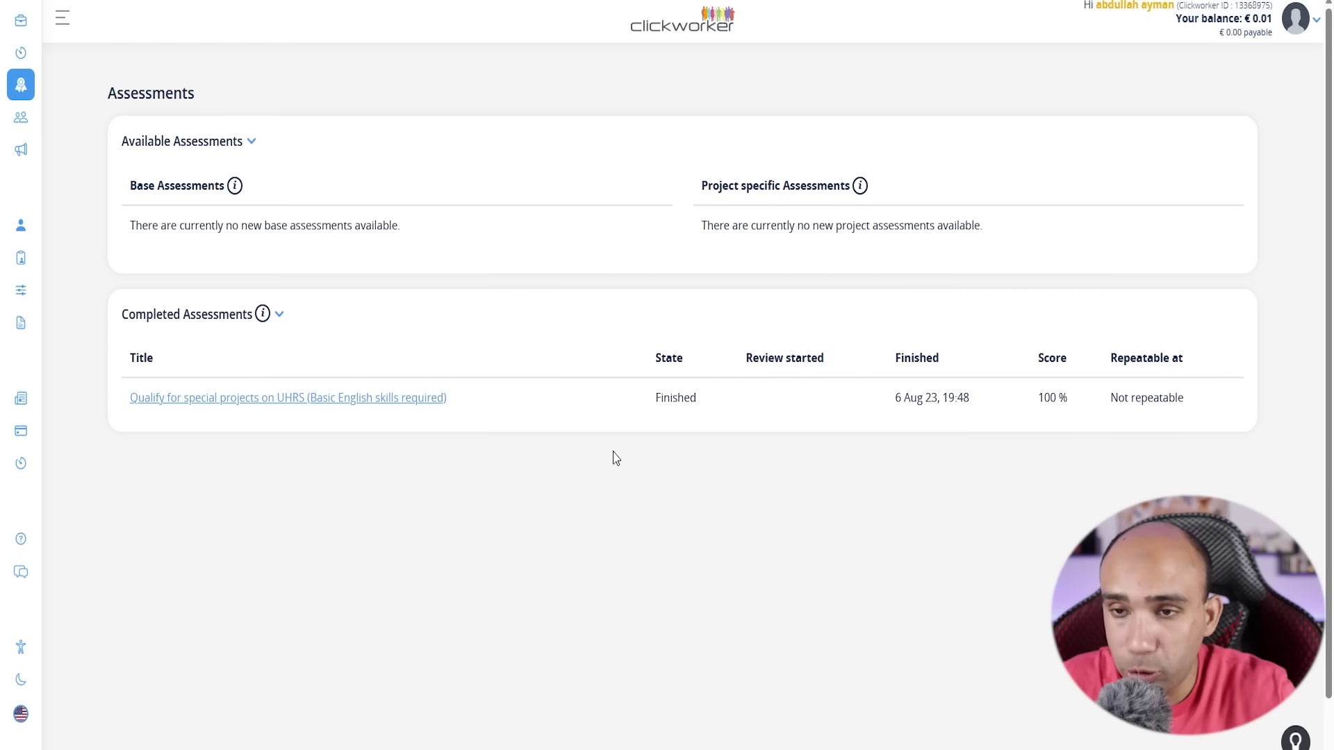
Browse the available jobs and open the "Check out our #1 project UHRS!" offer
mouse_move(30, 24)
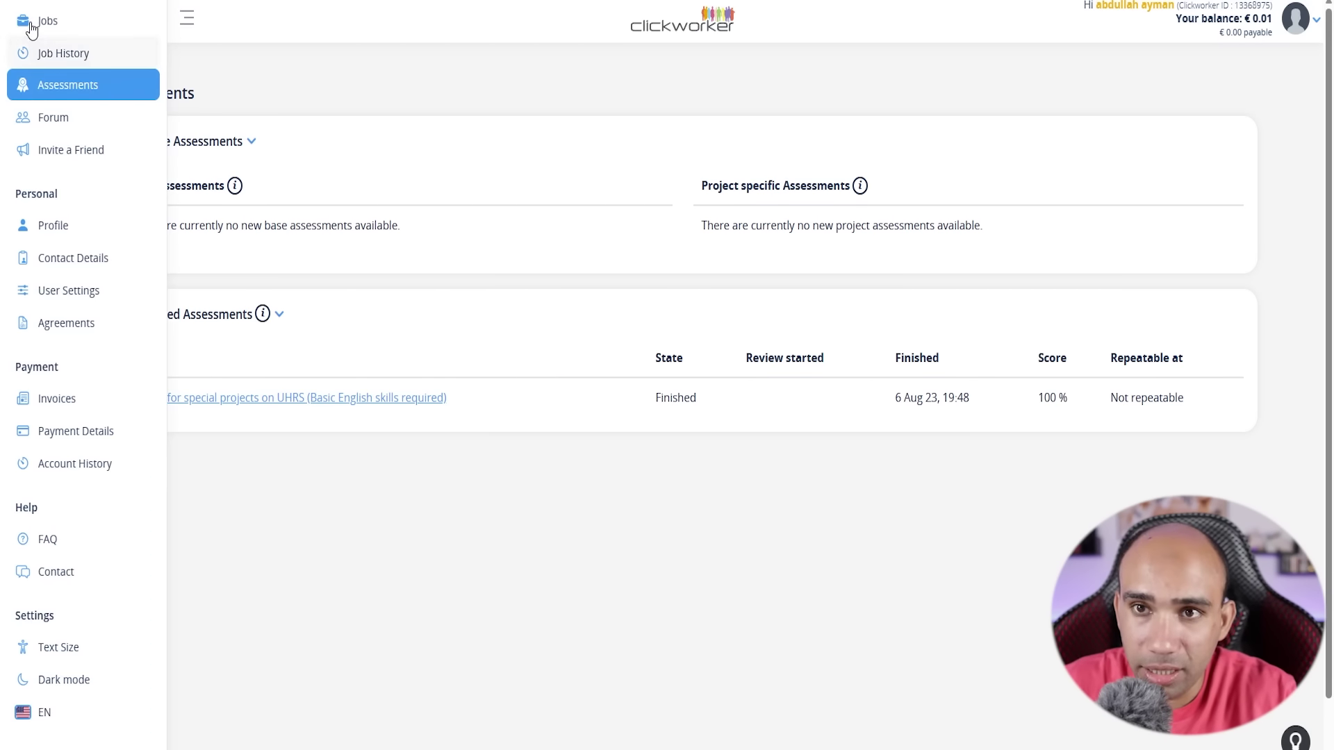
left_click(67, 27)
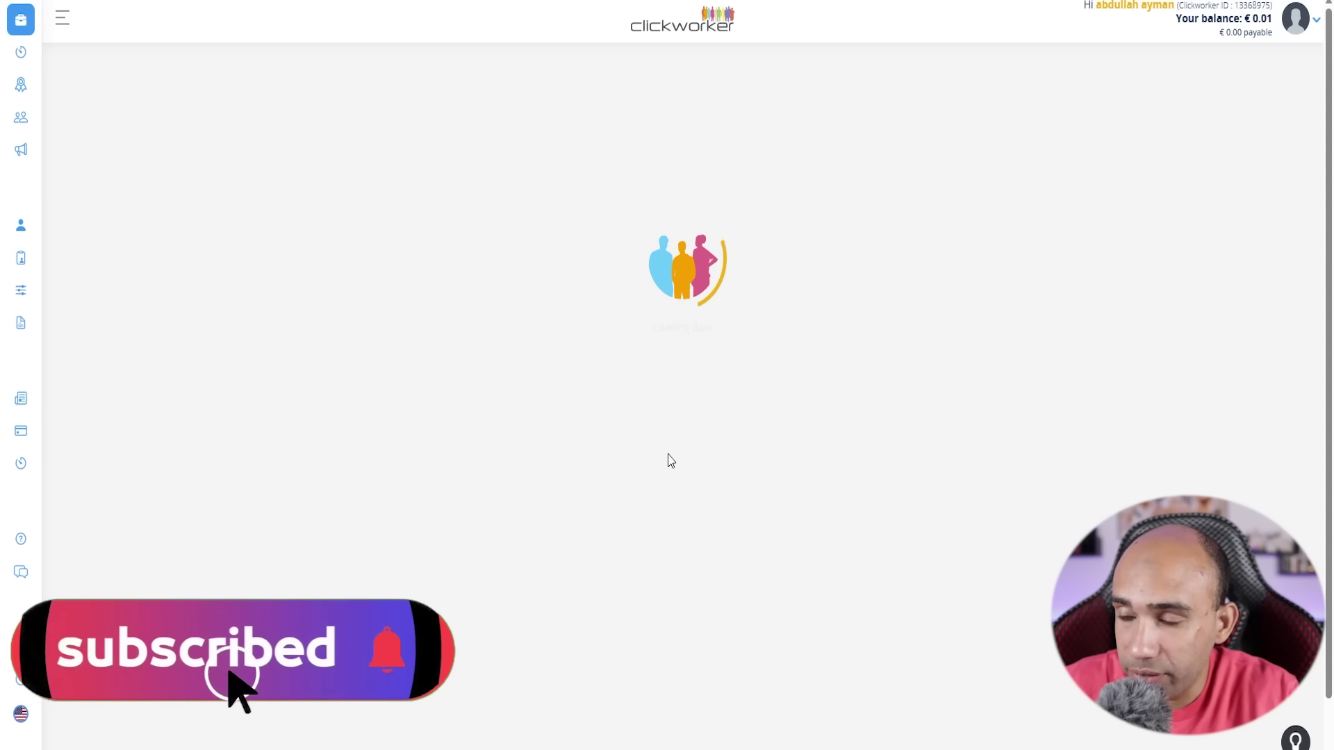
scroll(897, 532, "down", 4)
scroll(876, 586, "up", 4)
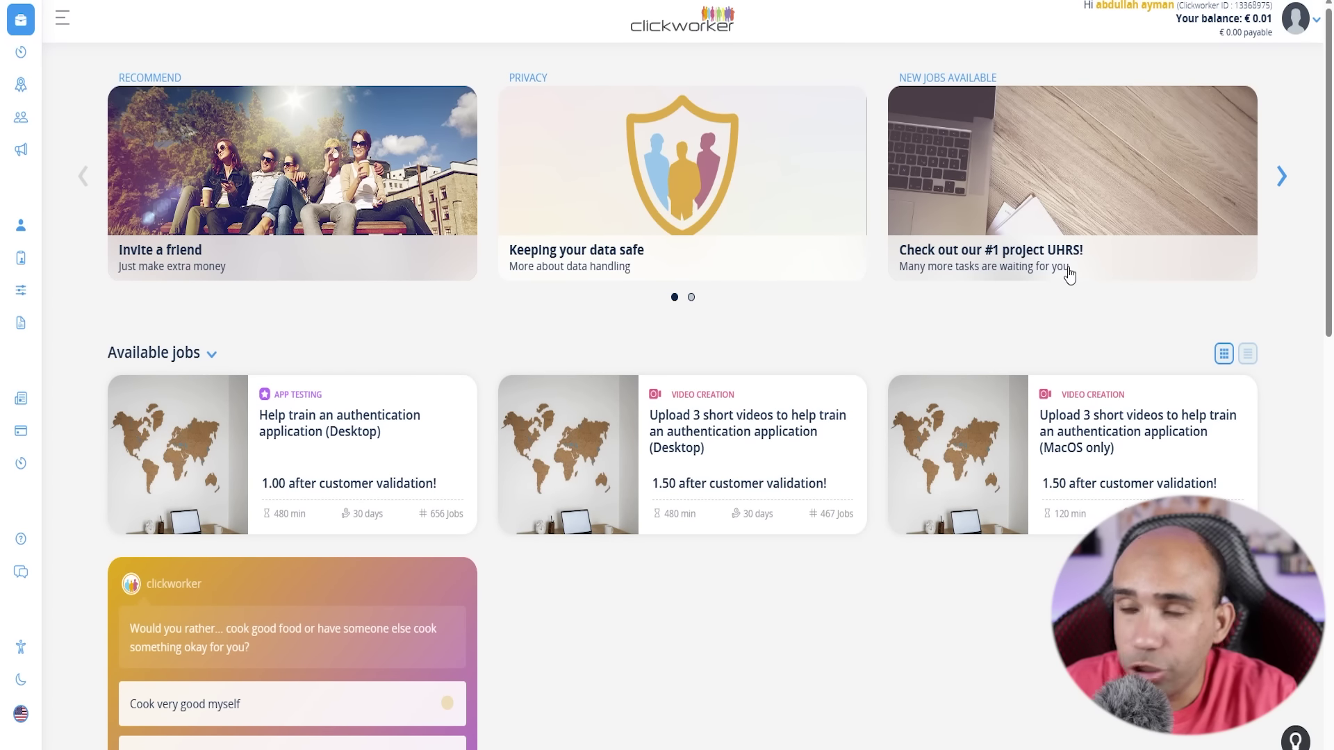
scroll(486, 556, "down", 8)
scroll(489, 574, "up", 8)
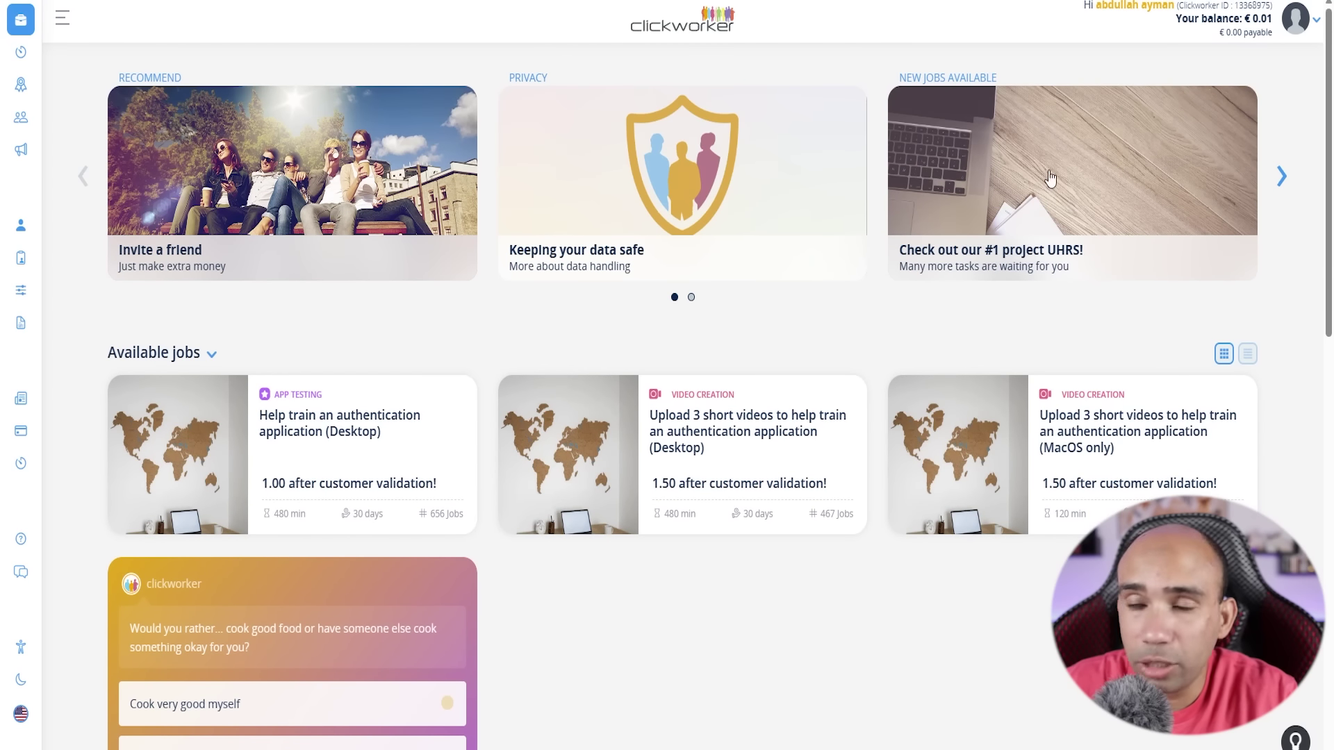
left_click(1087, 256)
Read and accept the Confidentiality and Nondisclosure Agreement and the UHRS project instructions
scroll(443, 236, "down", 2)
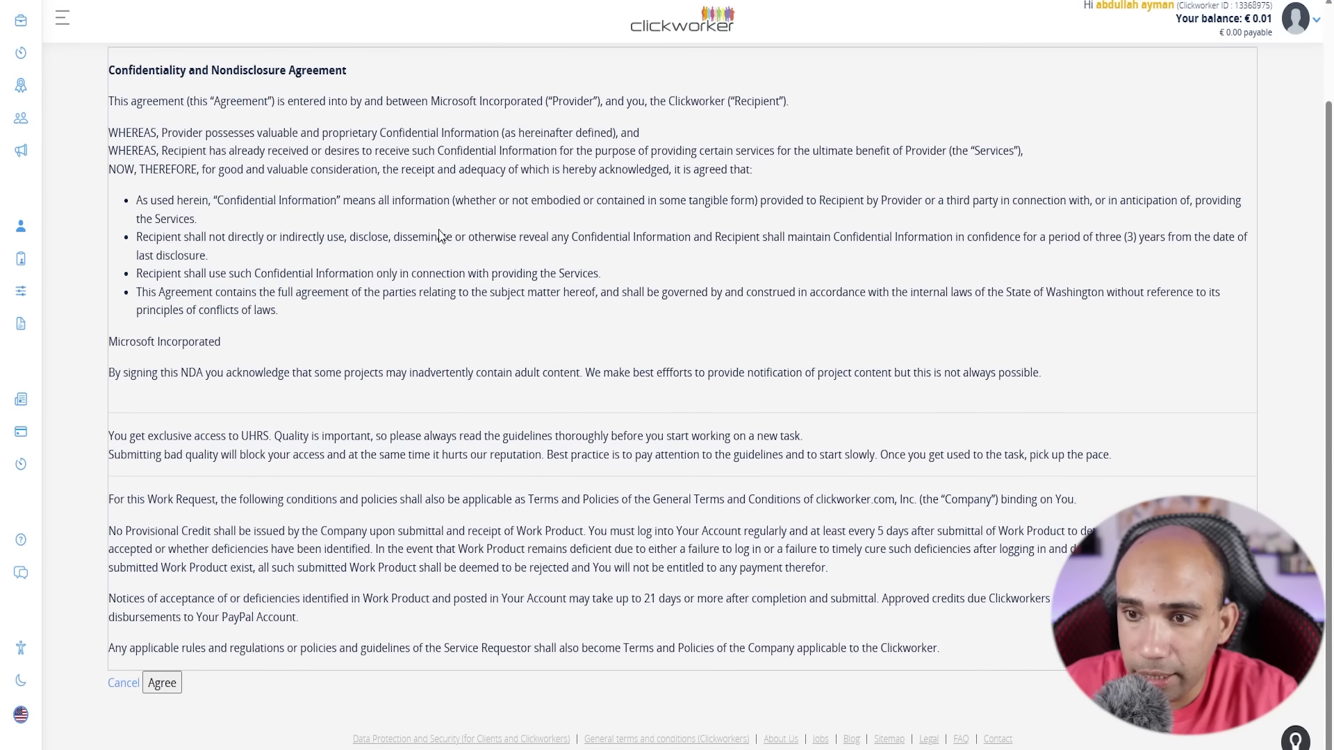
scroll(442, 236, "up", 2)
scroll(232, 410, "down", 2)
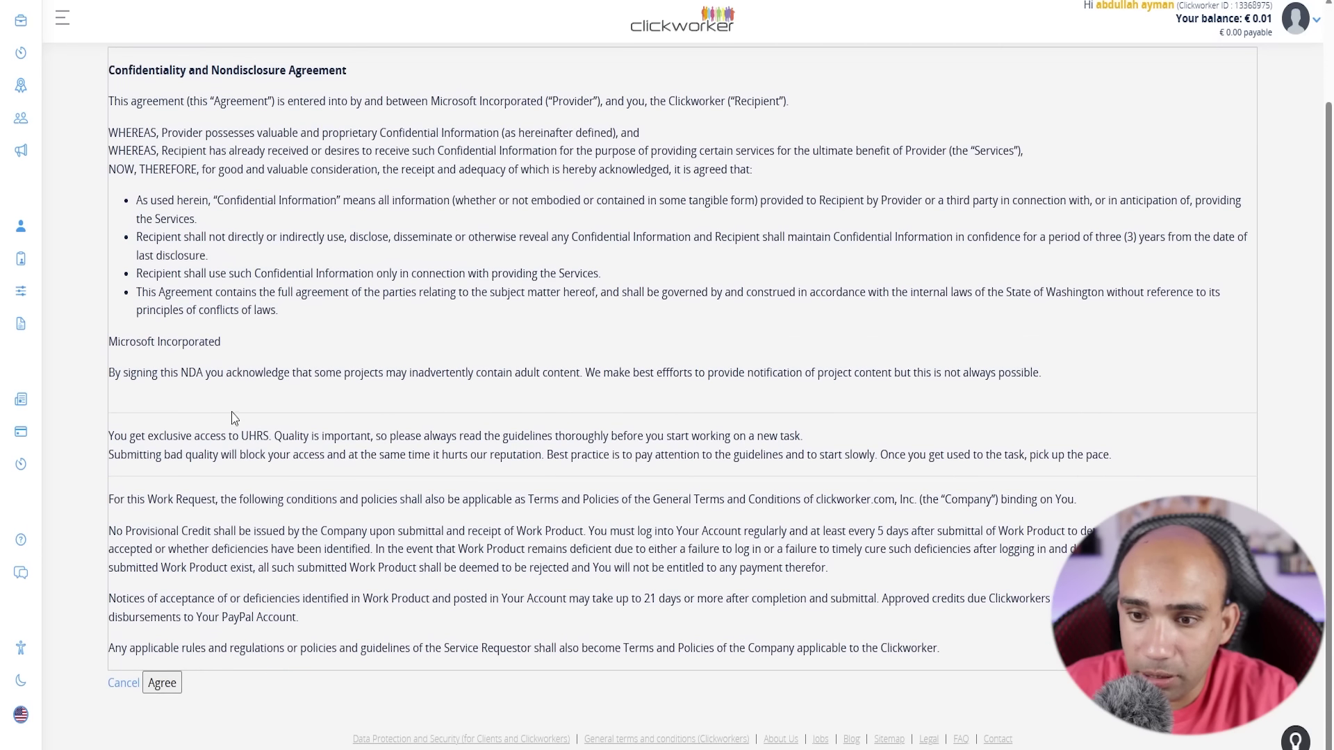
left_click(162, 683)
left_click(142, 437)
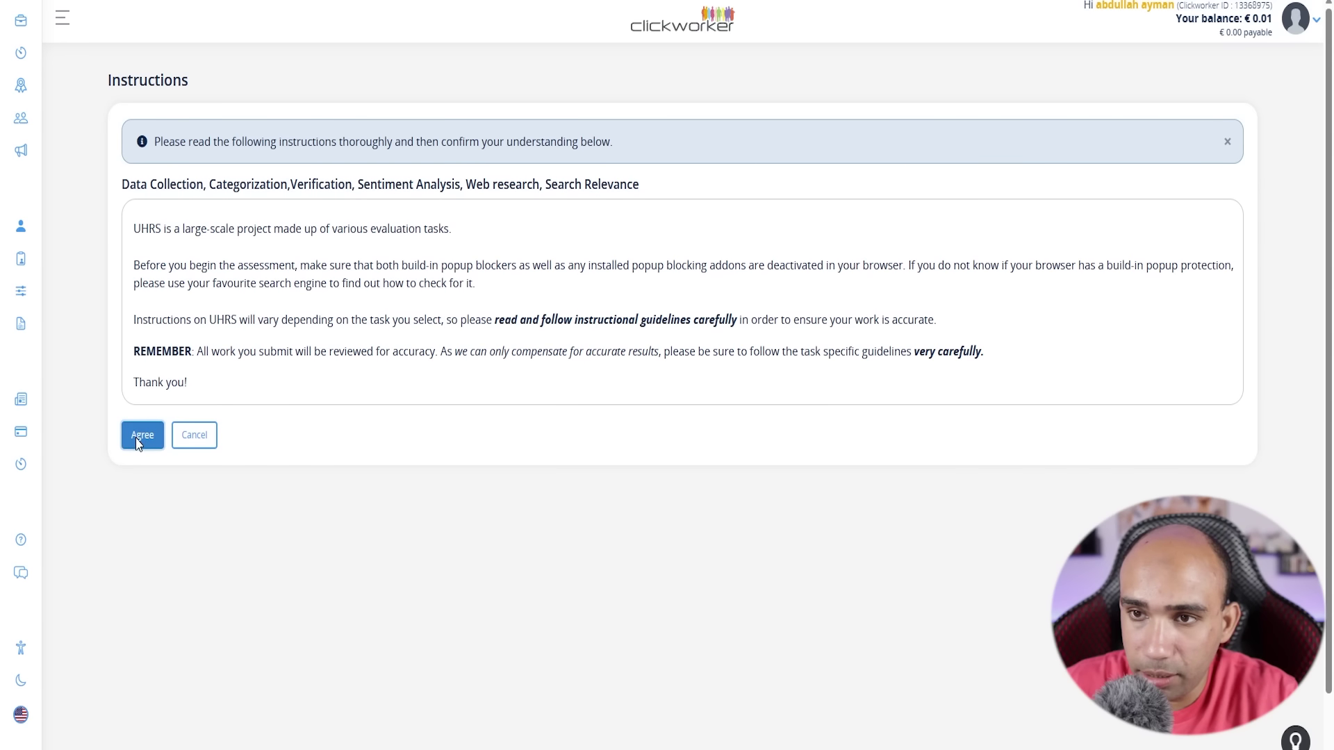
Open the UHRS login site from the Getting started section and sign in to the Universal Human Relevance System
scroll(259, 202, "down", 2)
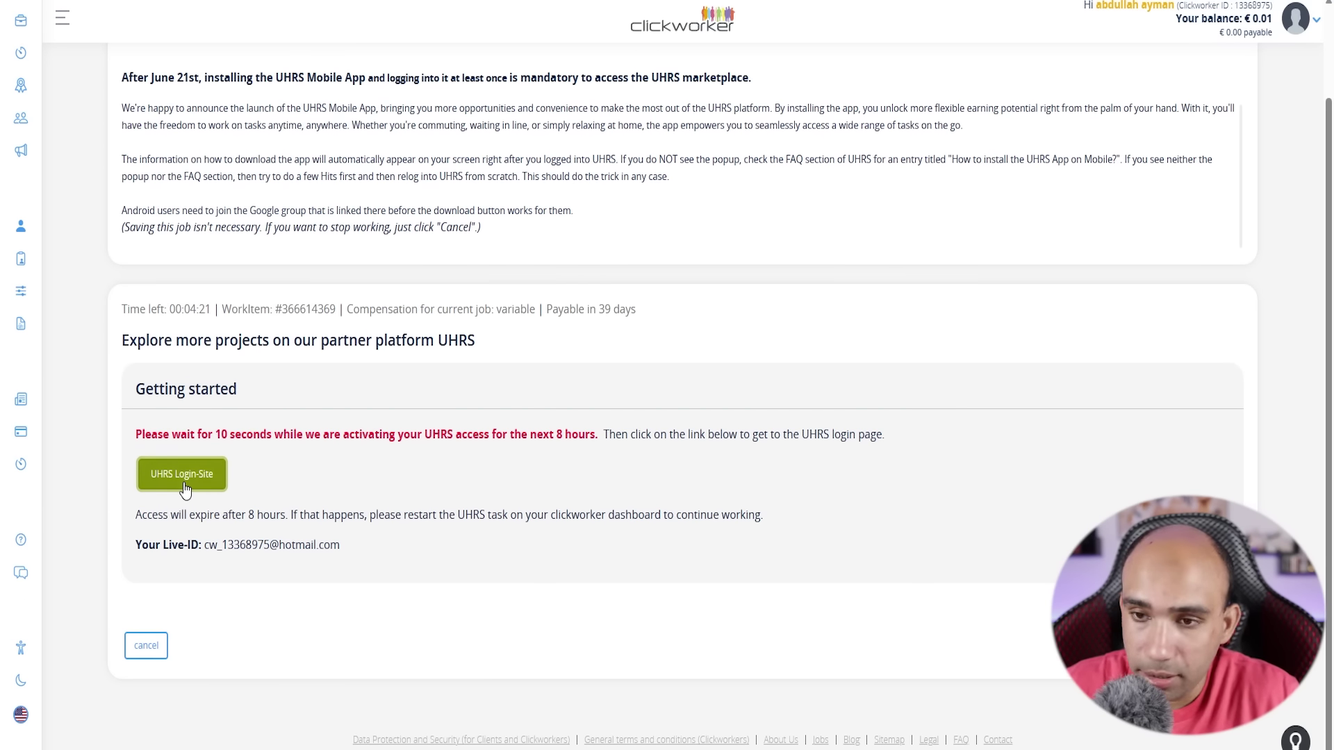
left_click(182, 478)
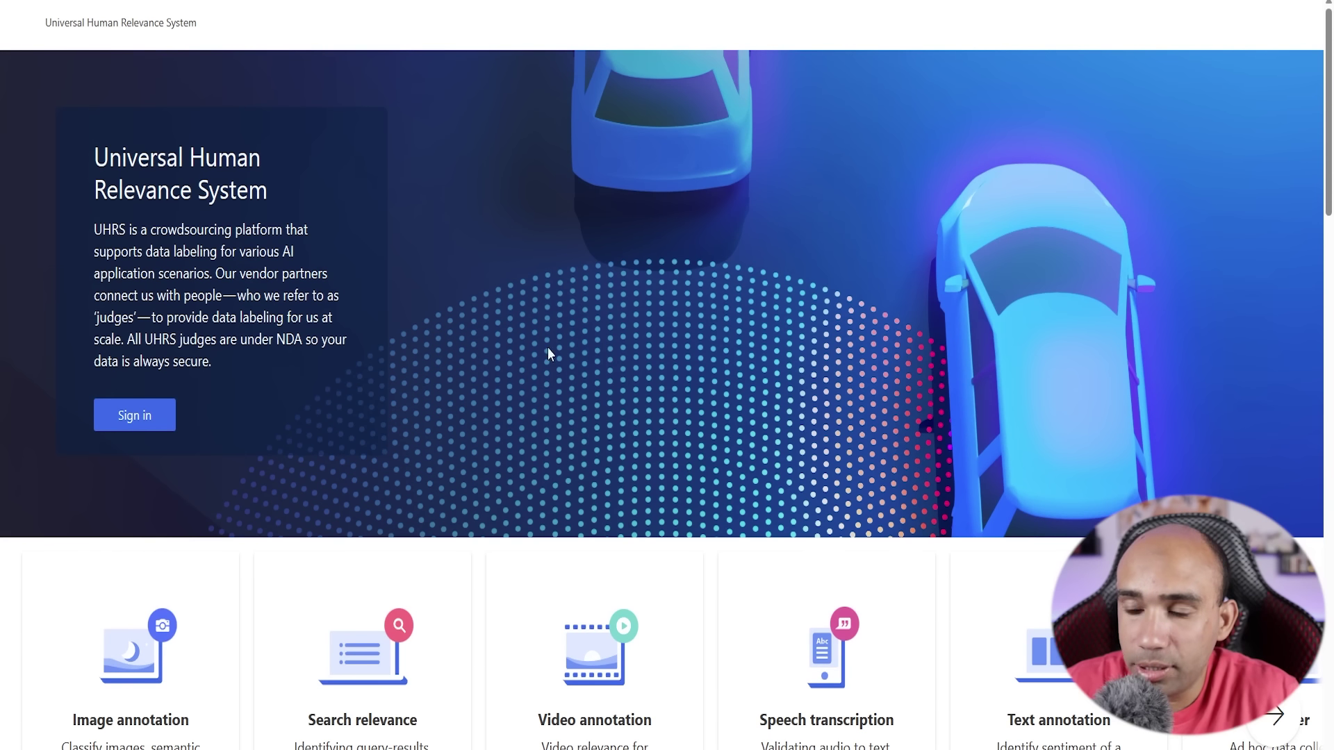
left_click(149, 419)
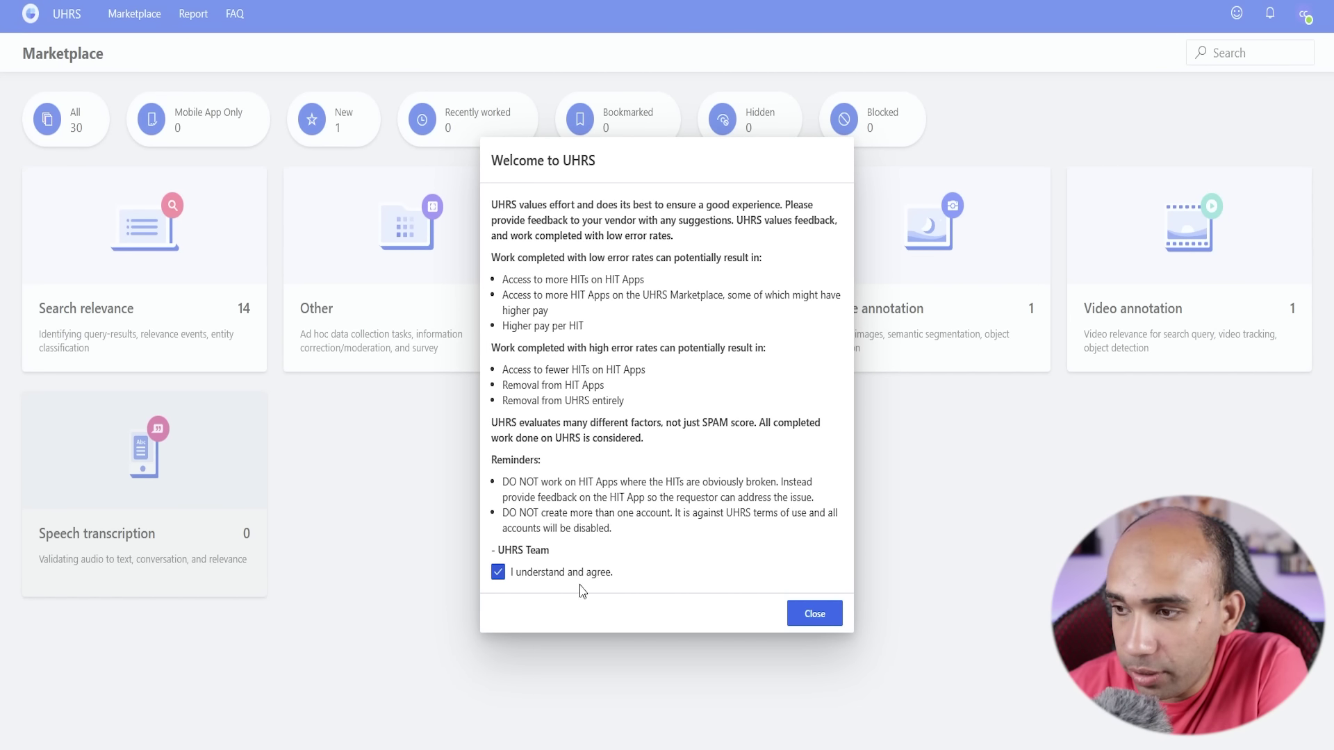
Agree to the UHRS welcome terms and close the Personal Data Collection FAQ
left_click(819, 617)
scroll(817, 615, "down", 1)
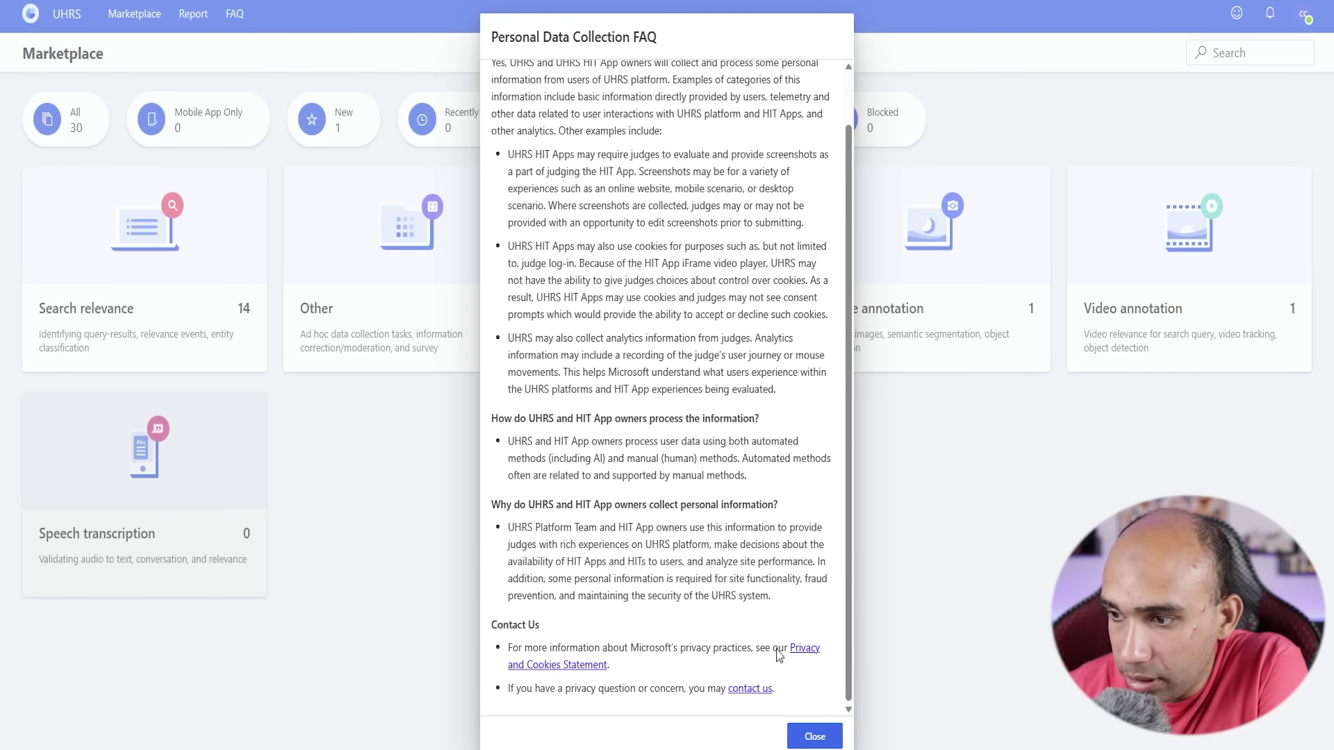
left_click(806, 737)
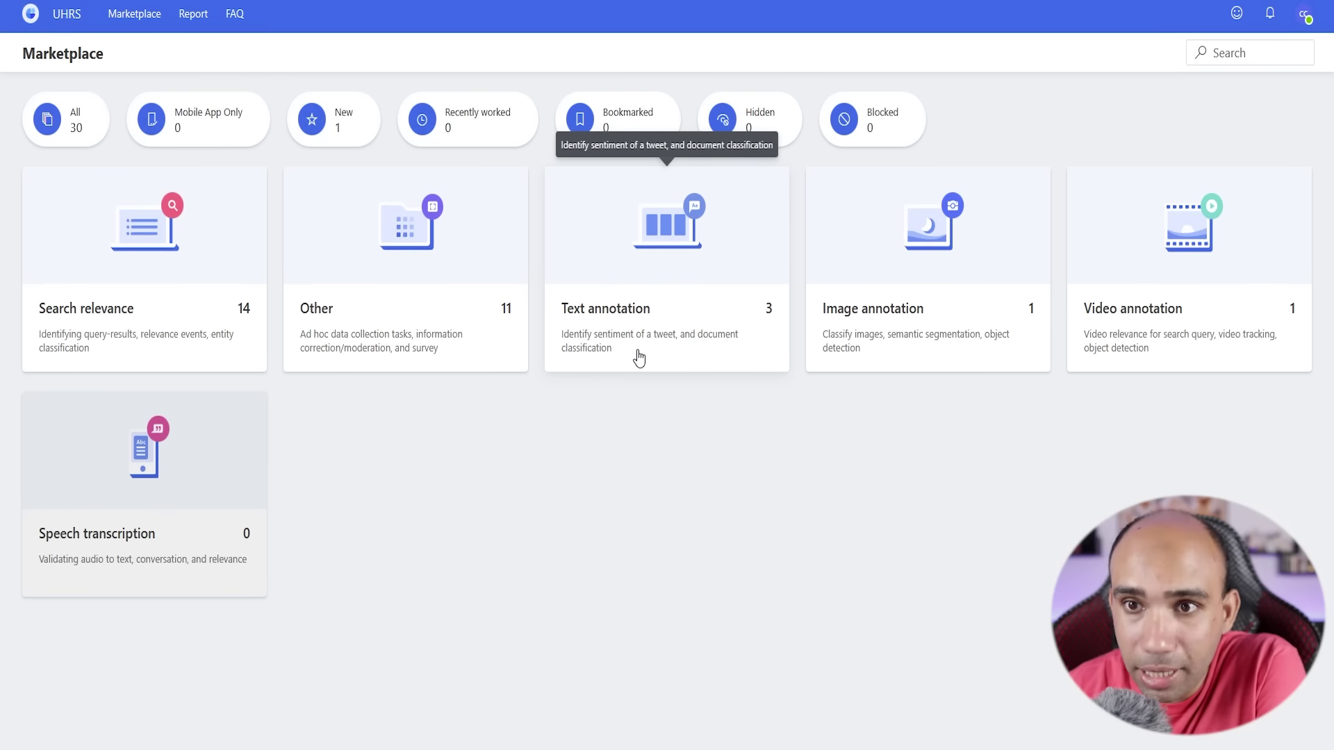
Open the full UHRS Marketplace list and examine the offered HIT apps, their pay rates and training requirements
left_click(136, 19)
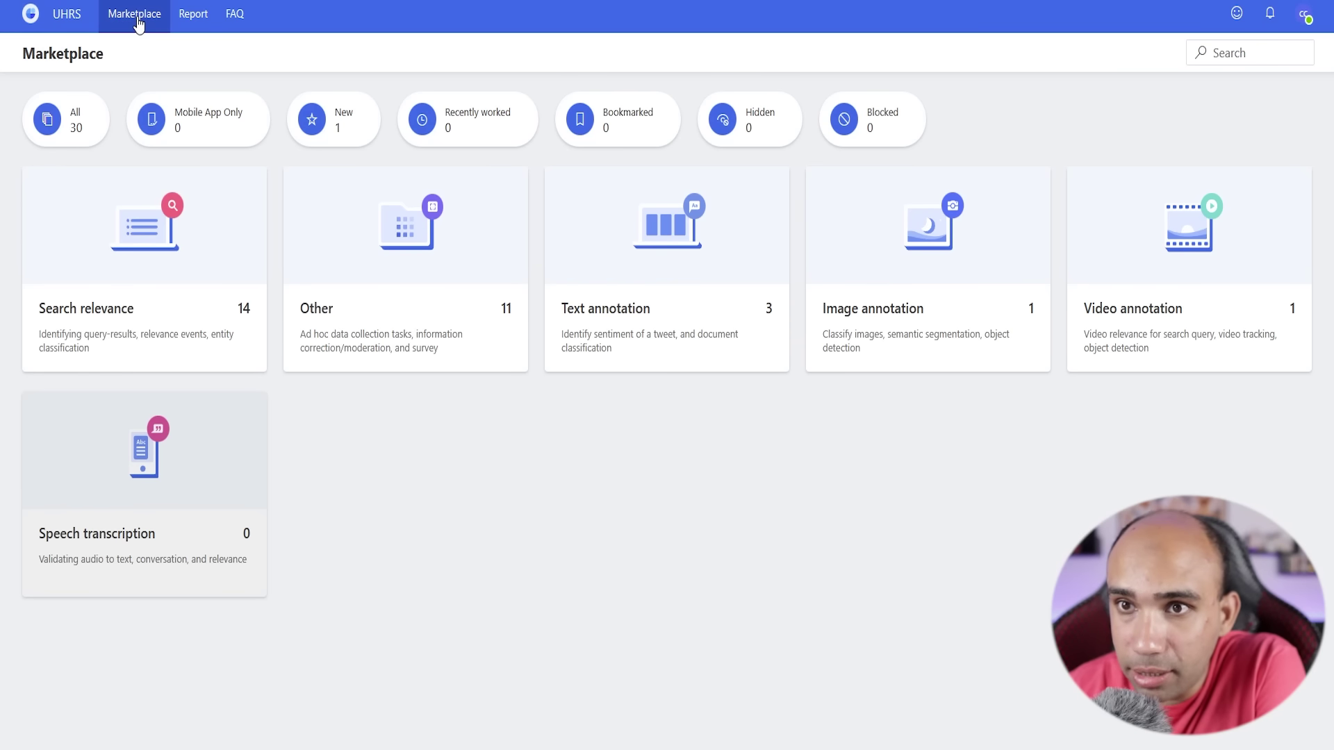
scroll(188, 320, "down", 10)
scroll(193, 328, "down", 5)
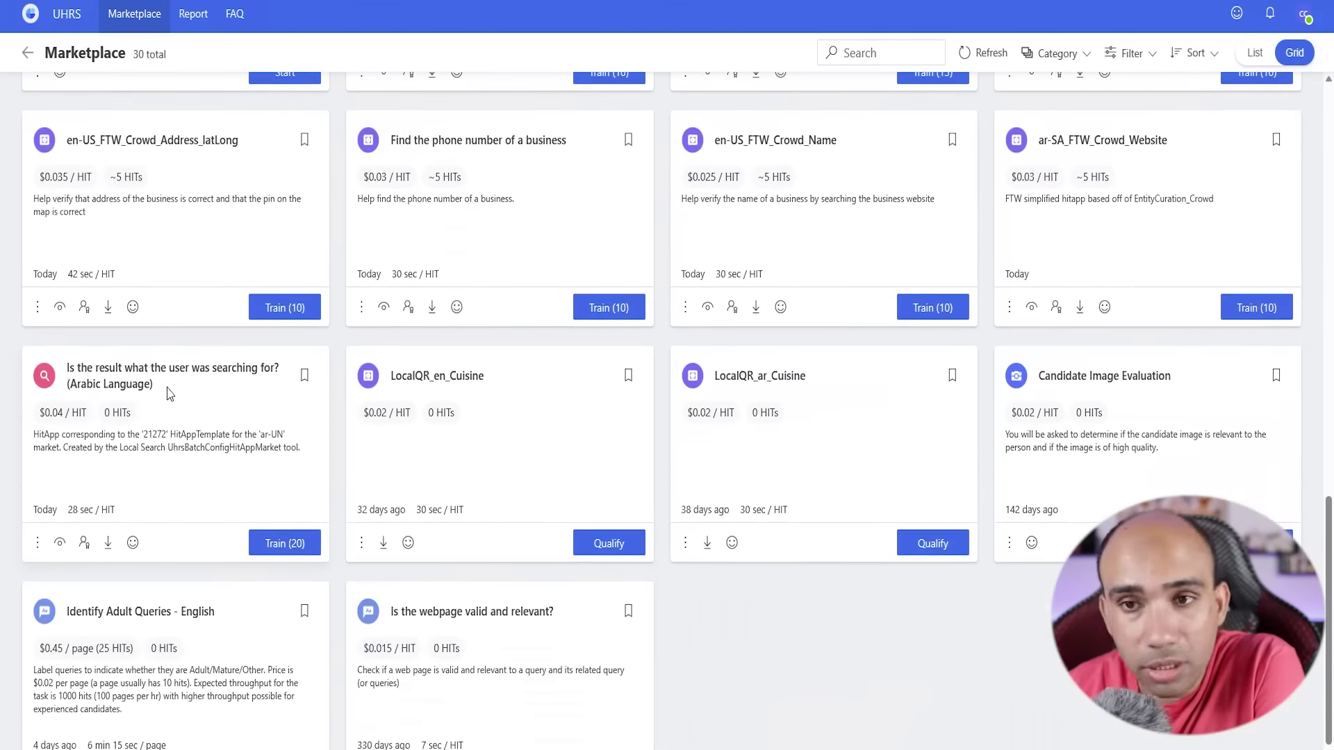
scroll(201, 520, "up", 10)
scroll(207, 514, "up", 6)
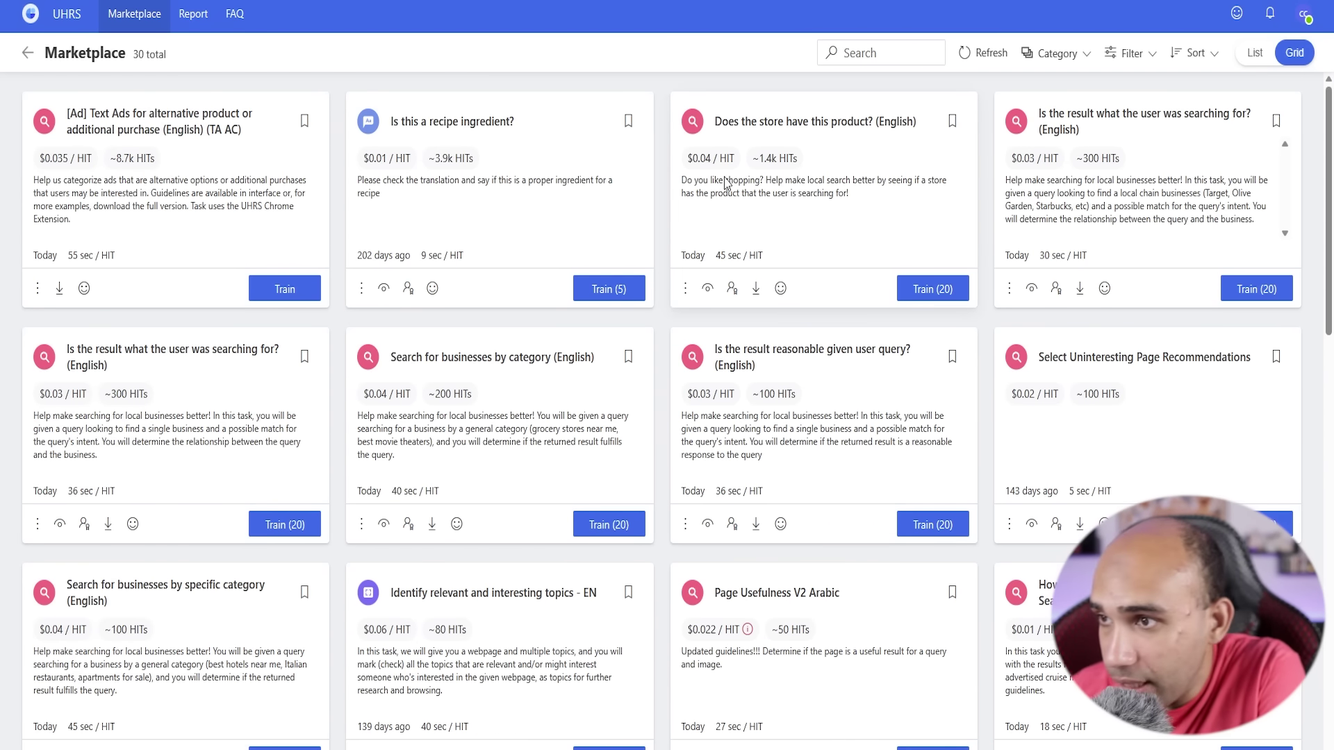
Look over the Marketplace list, open the guidelines document for "Does the store have this product? (English)" and read through it
scroll(725, 183, "down", 5)
scroll(726, 217, "up", 5)
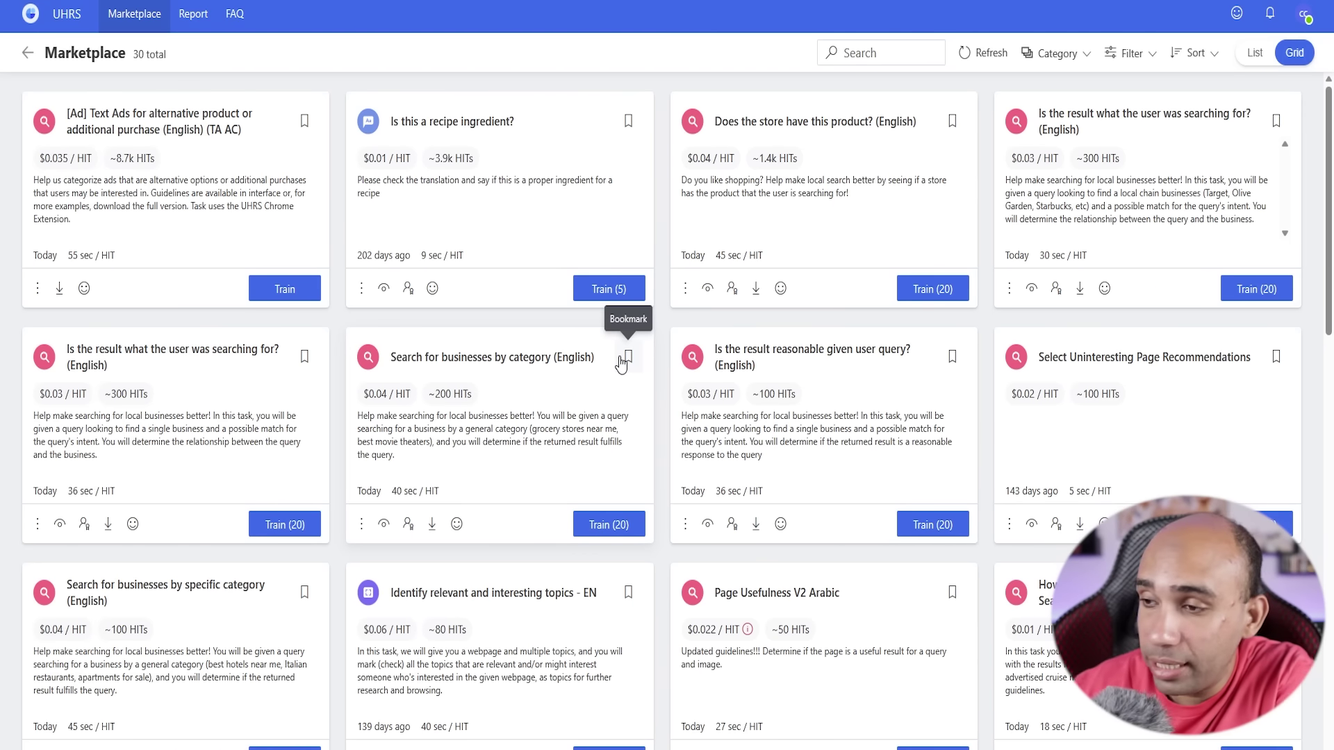
scroll(621, 364, "down", 15)
scroll(518, 346, "up", 15)
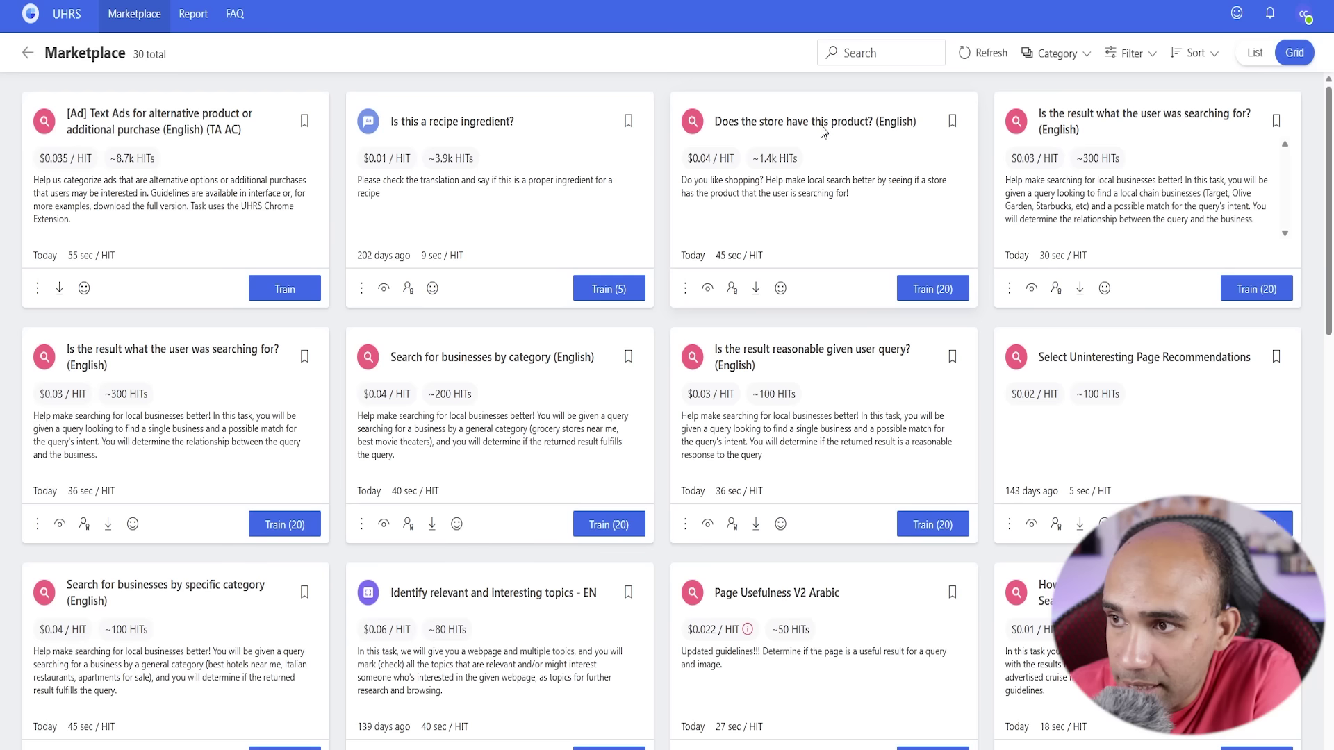
left_click(755, 293)
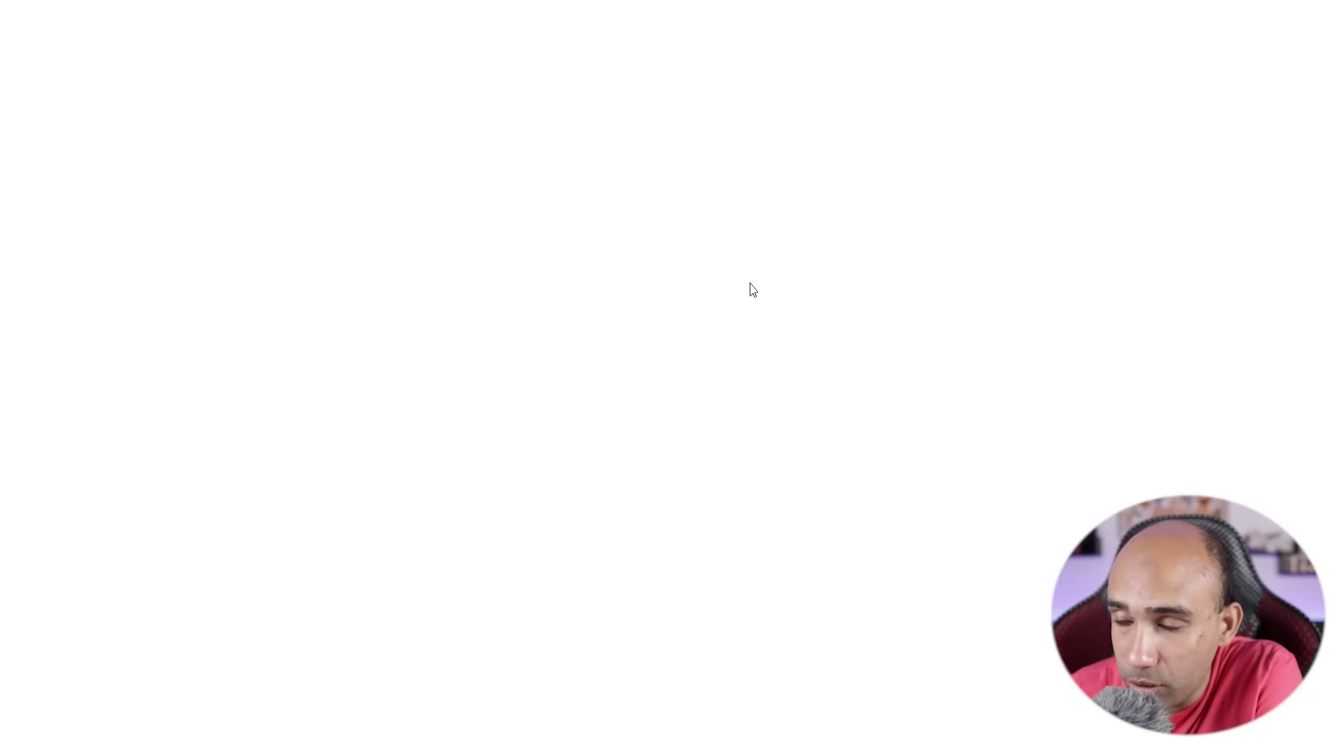
scroll(561, 351, "down", 20)
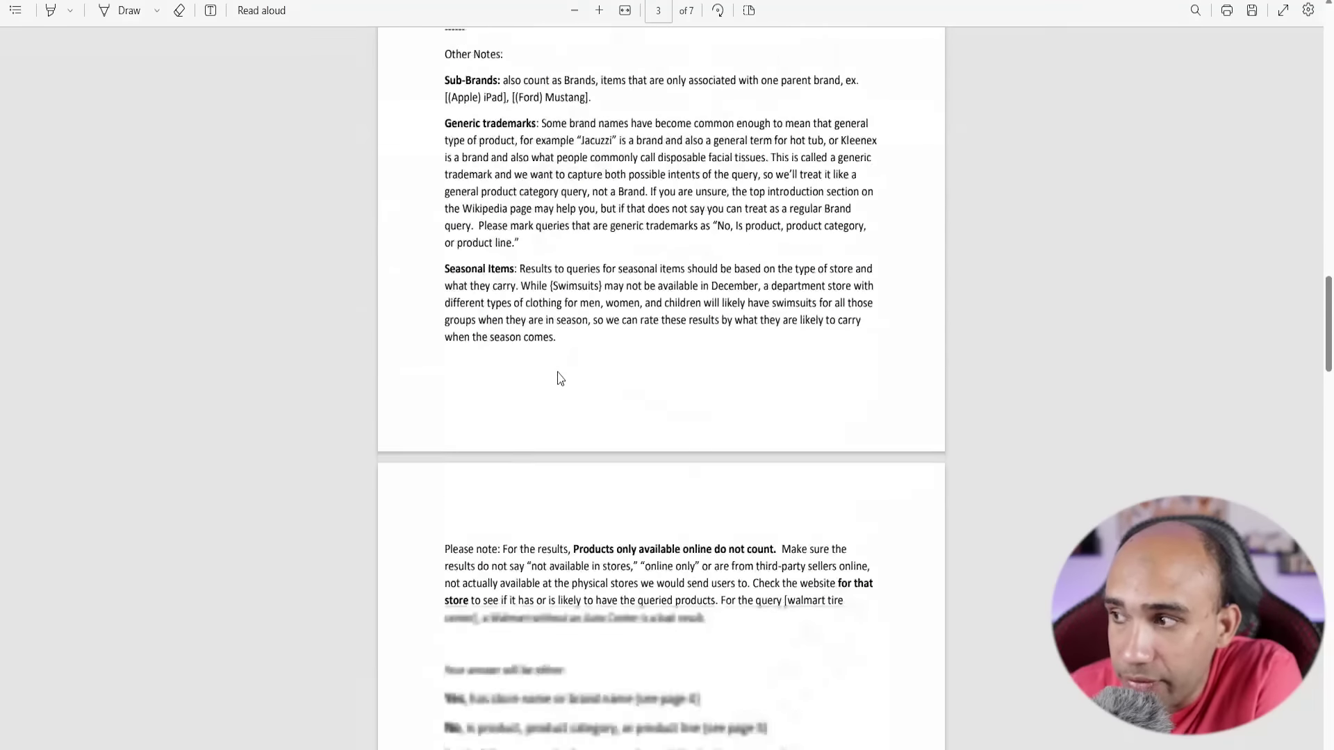
scroll(561, 398, "up", 20)
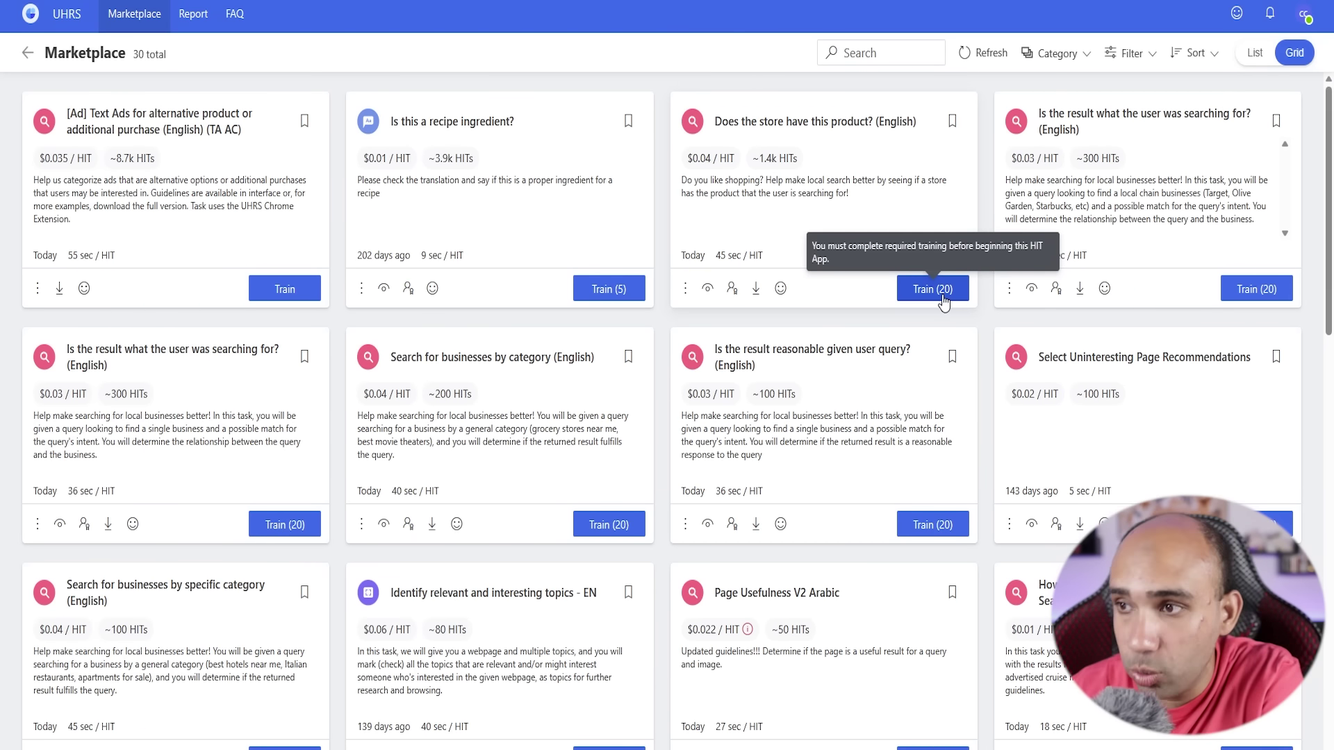
Translate the Marketplace page into Arabic
right_click(784, 185)
left_click(841, 369)
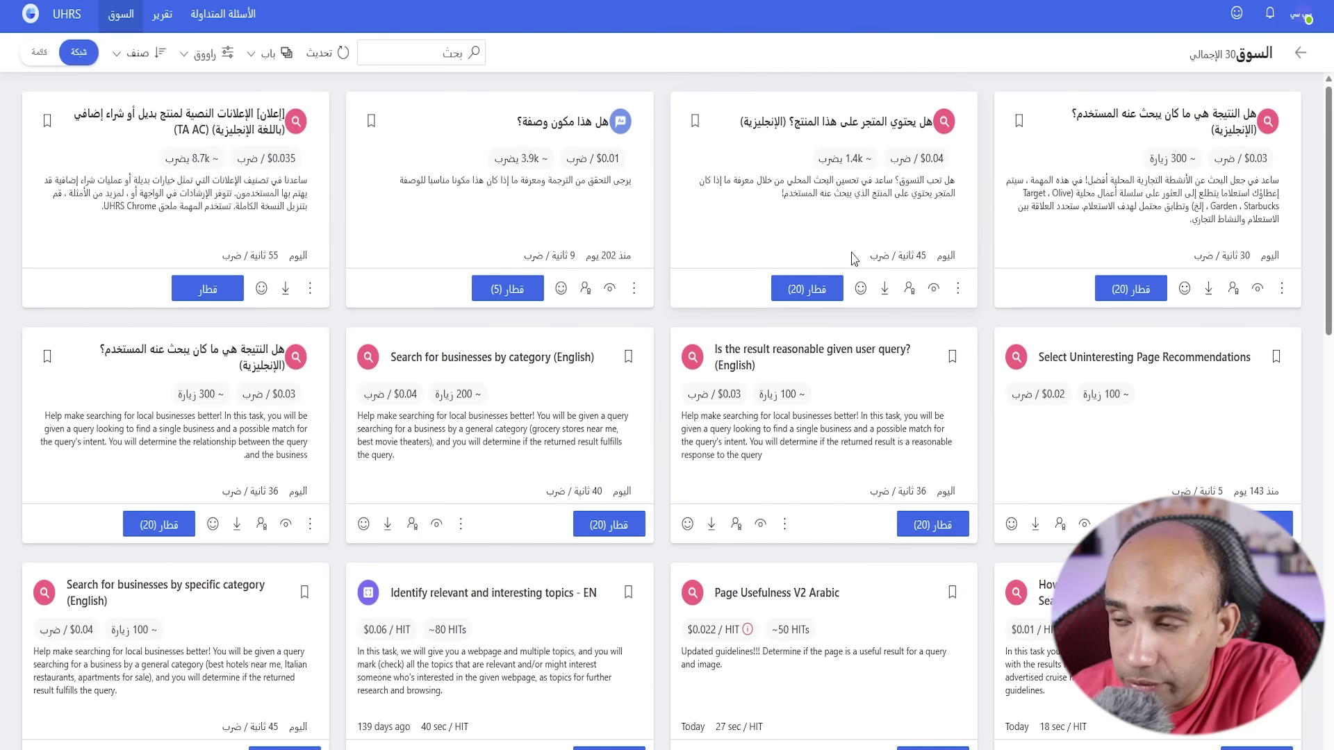